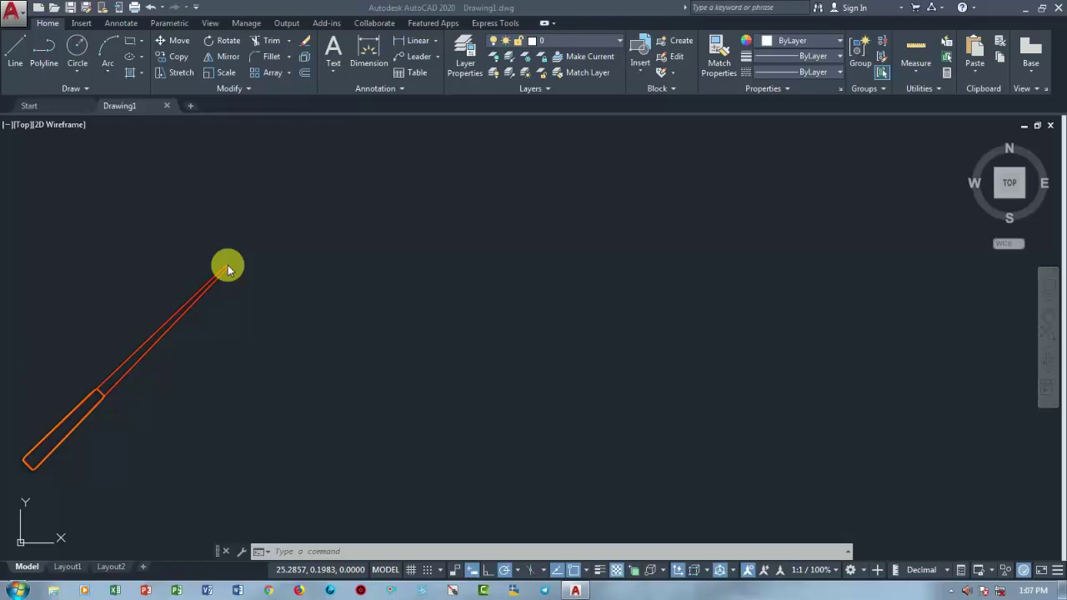
Leave the pen-like outline in Drawing1 and display the Start page's recent documents
{"action": "left_click_drag", "start_coordinate": [227, 266], "coordinate": [244, 336]}
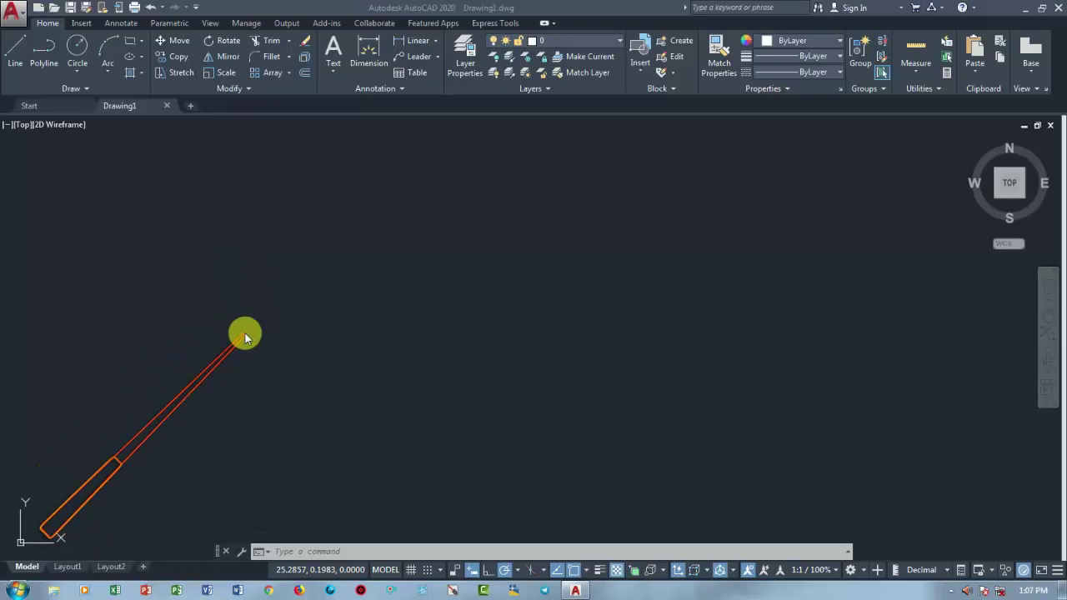
{"action": "mouse_move", "coordinate": [244, 335]}
{"action": "left_mouse_down"}
{"action": "mouse_move", "coordinate": [71, 125]}
{"action": "mouse_move", "coordinate": [245, 220]}
{"action": "mouse_move", "coordinate": [59, 115]}
{"action": "left_mouse_up"}
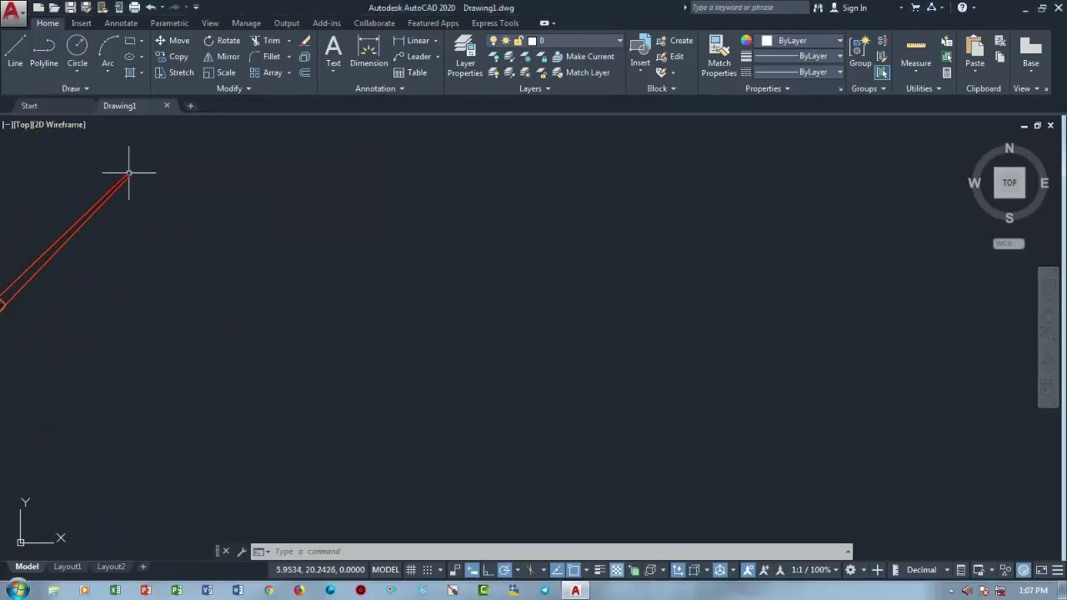
{"action": "left_click", "coordinate": [25, 105]}
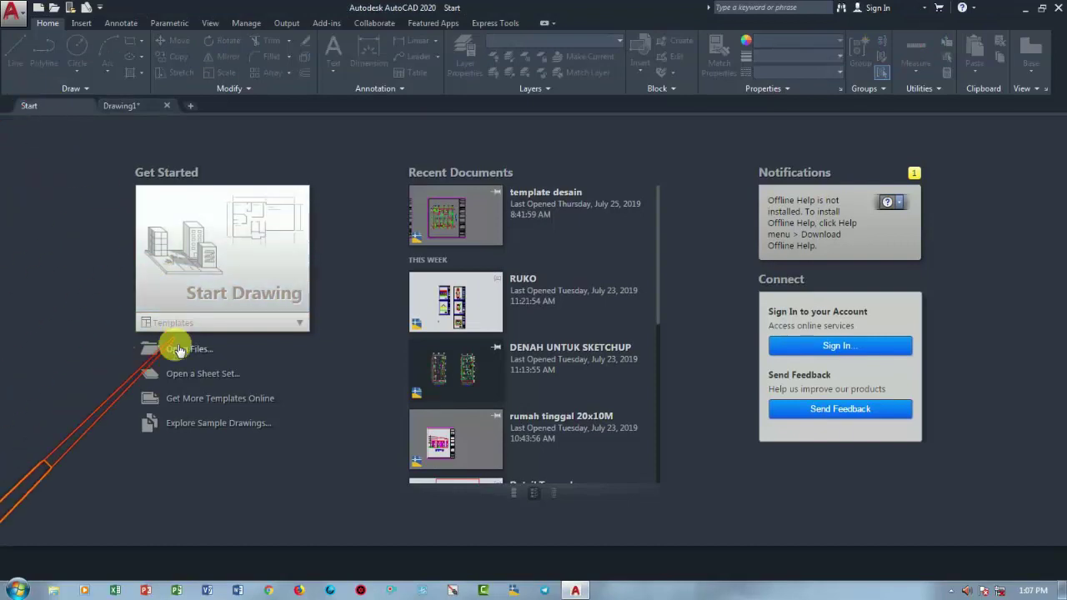
Open template desain.dwg from Recent Documents and switch it to model space
{"action": "left_click", "coordinate": [443, 216]}
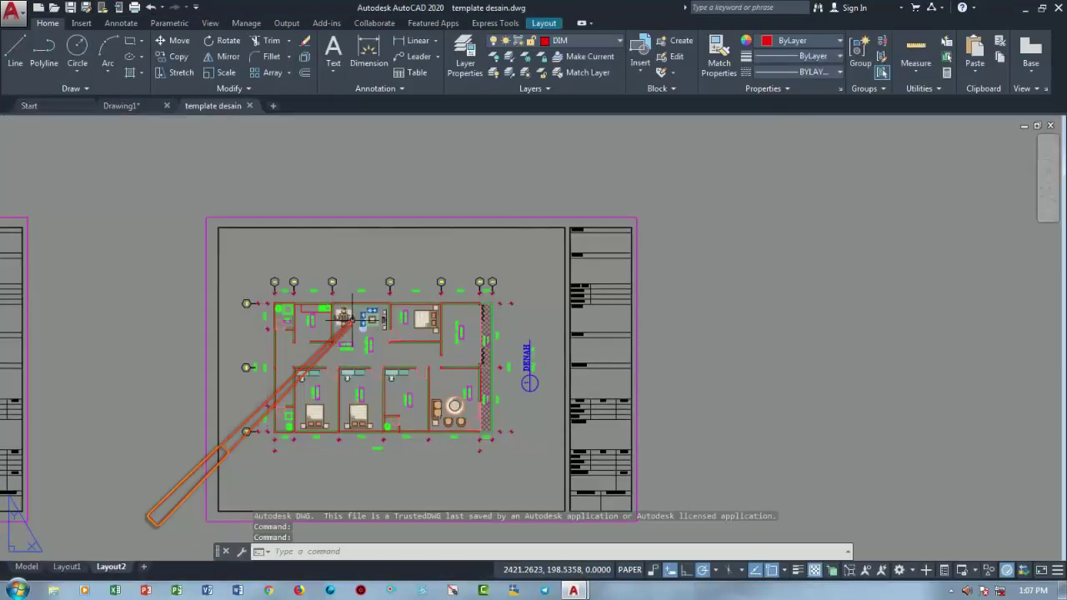
{"action": "scroll", "coordinate": [374, 311], "scroll_direction": "up", "scroll_amount": 8}
{"action": "scroll", "coordinate": [357, 333], "scroll_direction": "up", "scroll_amount": 5}
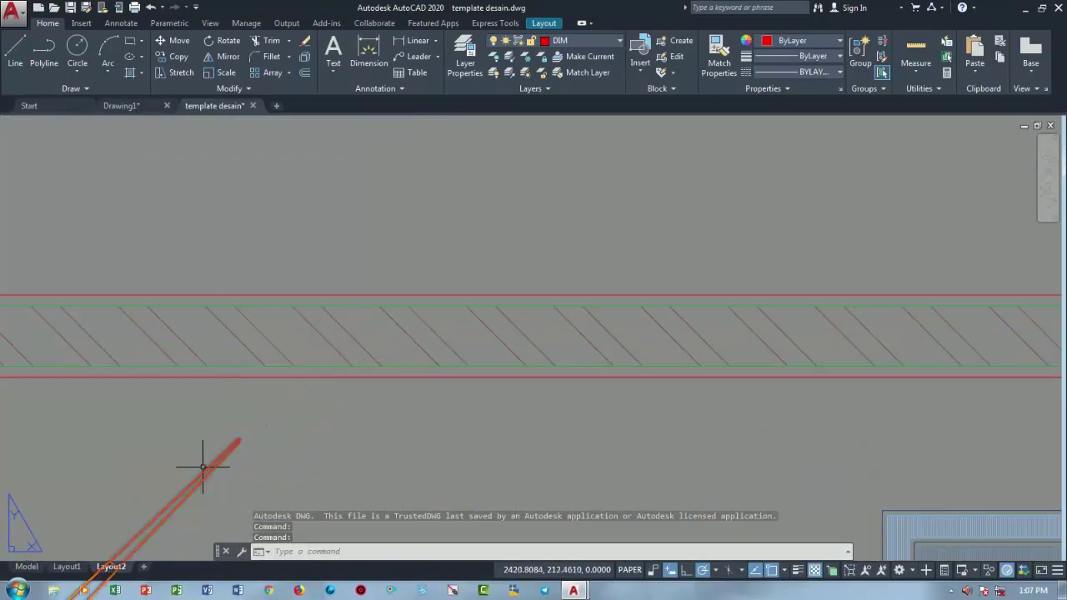
{"action": "left_click", "coordinate": [28, 568]}
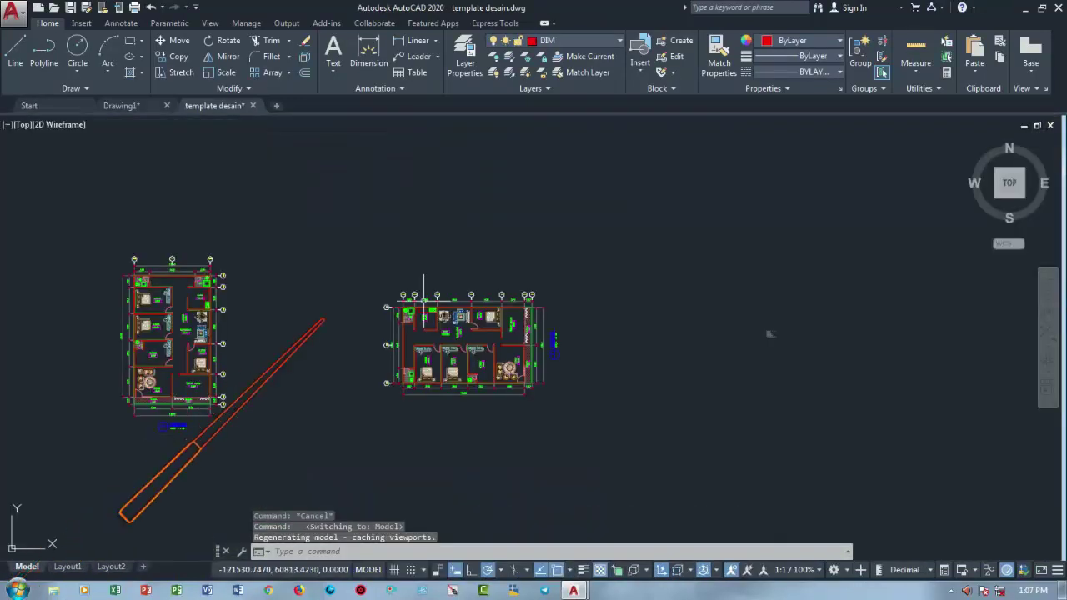
Zoom and pan the floor plan to inspect a hatched wall junction
{"action": "scroll", "coordinate": [621, 283], "scroll_direction": "up", "scroll_amount": 4}
{"action": "scroll", "coordinate": [488, 309], "scroll_direction": "down", "scroll_amount": 9}
{"action": "scroll", "coordinate": [511, 363], "scroll_direction": "up", "scroll_amount": 2}
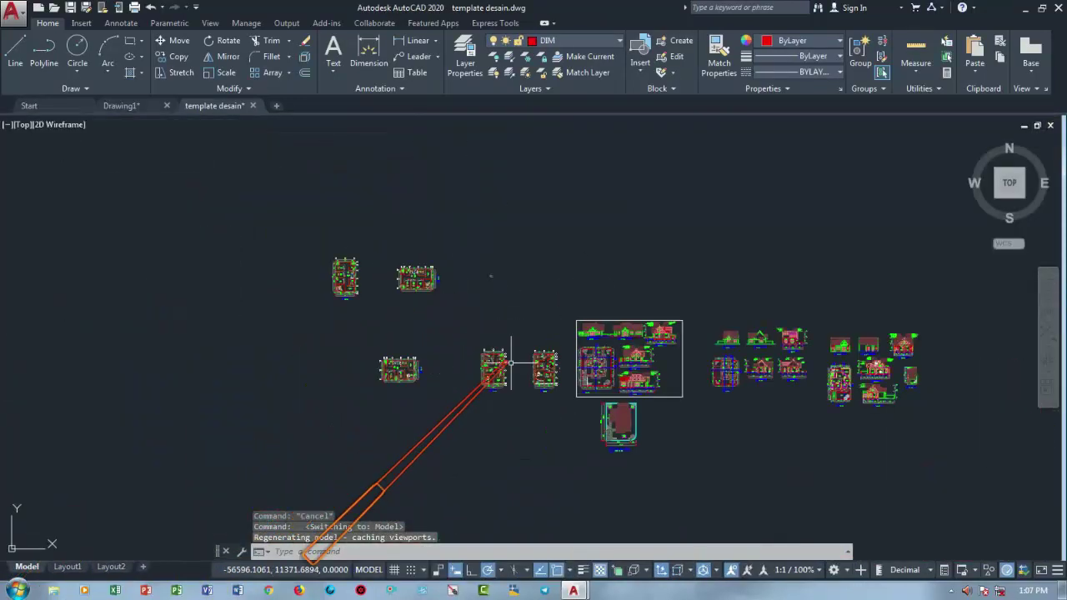
{"action": "scroll", "coordinate": [511, 363], "scroll_direction": "up", "scroll_amount": 3}
{"action": "scroll", "coordinate": [679, 362], "scroll_direction": "up", "scroll_amount": 3}
{"action": "scroll", "coordinate": [633, 250], "scroll_direction": "up", "scroll_amount": 3}
{"action": "scroll", "coordinate": [639, 158], "scroll_direction": "up", "scroll_amount": 2}
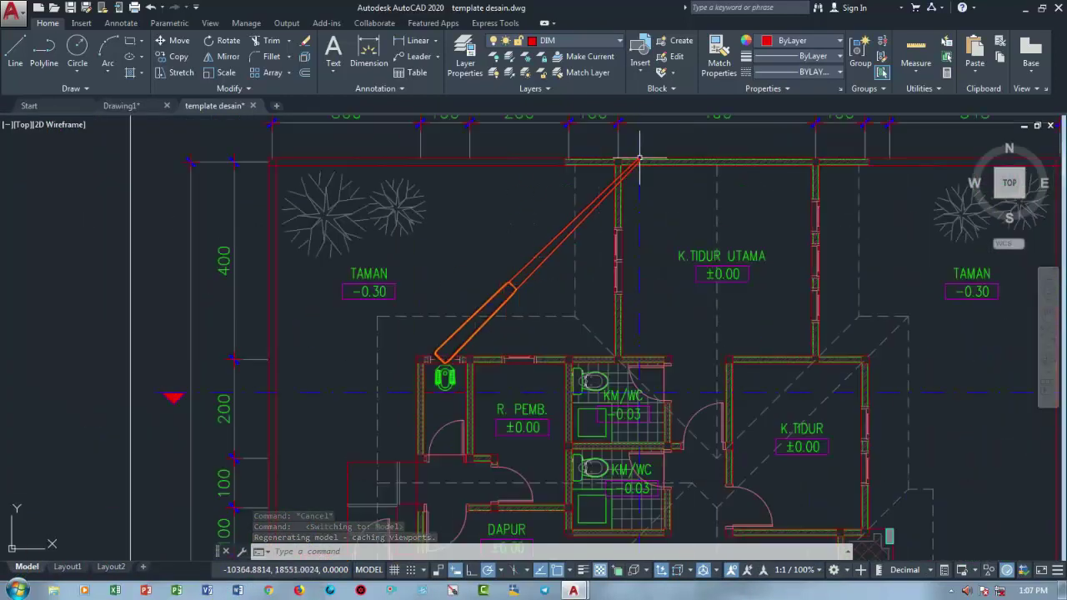
{"action": "scroll", "coordinate": [639, 158], "scroll_direction": "up", "scroll_amount": 5}
{"action": "middle_click_drag", "start_coordinate": [636, 167], "coordinate": [309, 281]}
{"action": "scroll", "coordinate": [340, 245], "scroll_direction": "up", "scroll_amount": 1}
{"action": "mouse_move", "coordinate": [341, 245]}
{"action": "middle_mouse_down"}
{"action": "mouse_move", "coordinate": [550, 183]}
{"action": "mouse_move", "coordinate": [334, 196]}
{"action": "middle_mouse_up"}
{"action": "scroll", "coordinate": [393, 203], "scroll_direction": "up", "scroll_amount": 1}
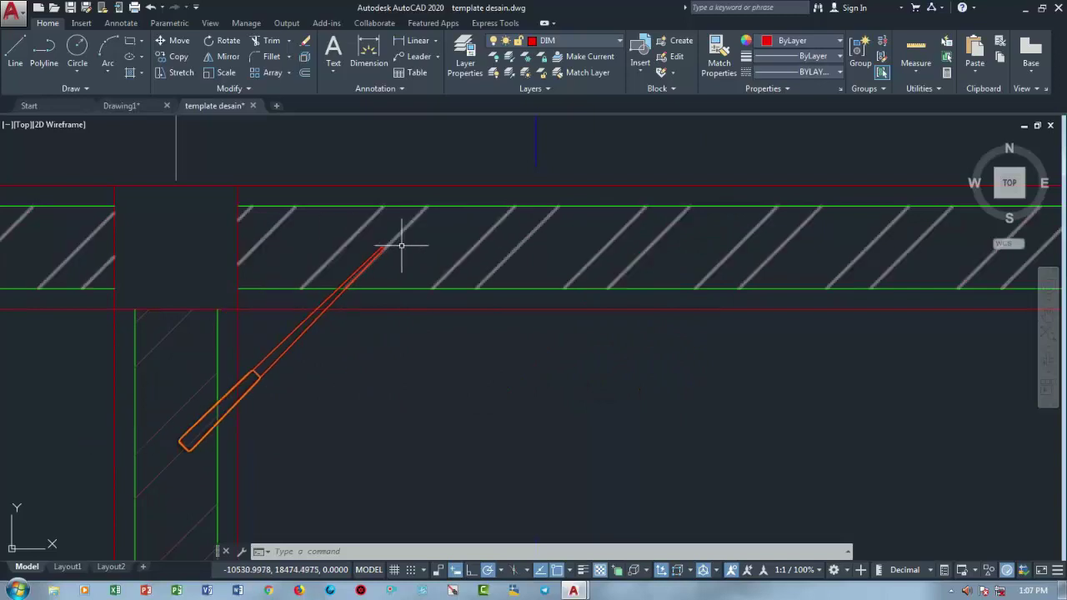
{"action": "scroll", "coordinate": [636, 250], "scroll_direction": "down", "scroll_amount": 5}
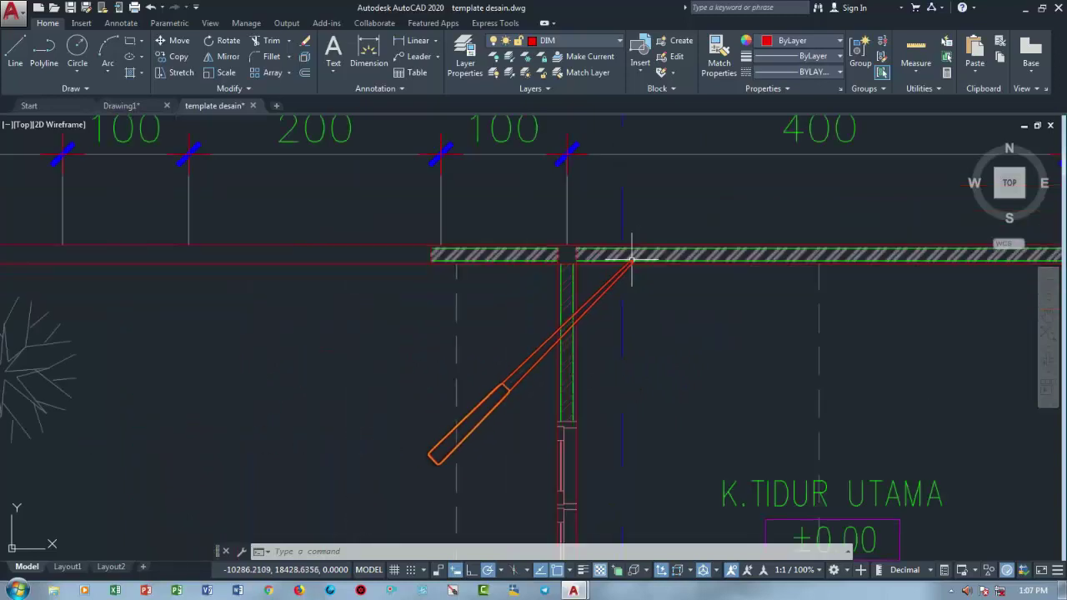
Return to the empty Drawing1
{"action": "left_click", "coordinate": [121, 105]}
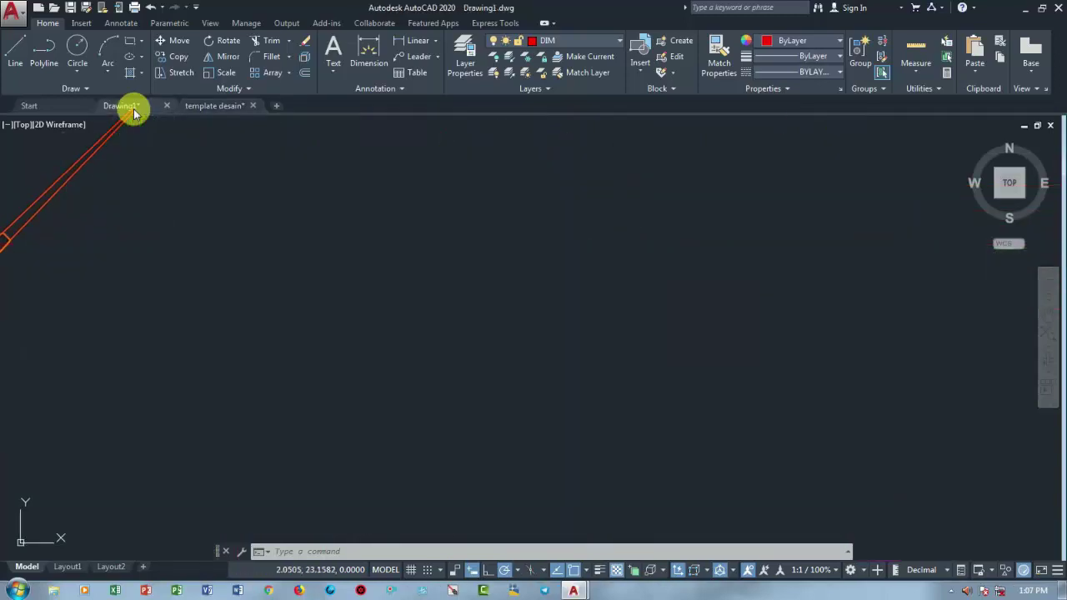
{"action": "scroll", "coordinate": [228, 354], "scroll_direction": "up", "scroll_amount": 2}
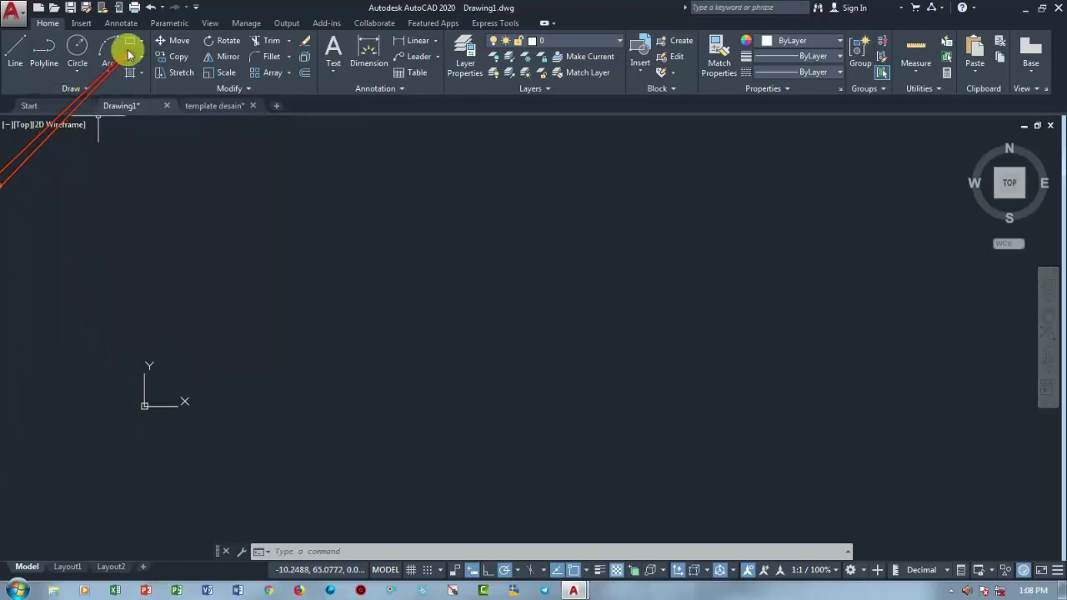
{"action": "left_click", "coordinate": [376, 426]}
{"action": "left_click", "coordinate": [602, 242]}
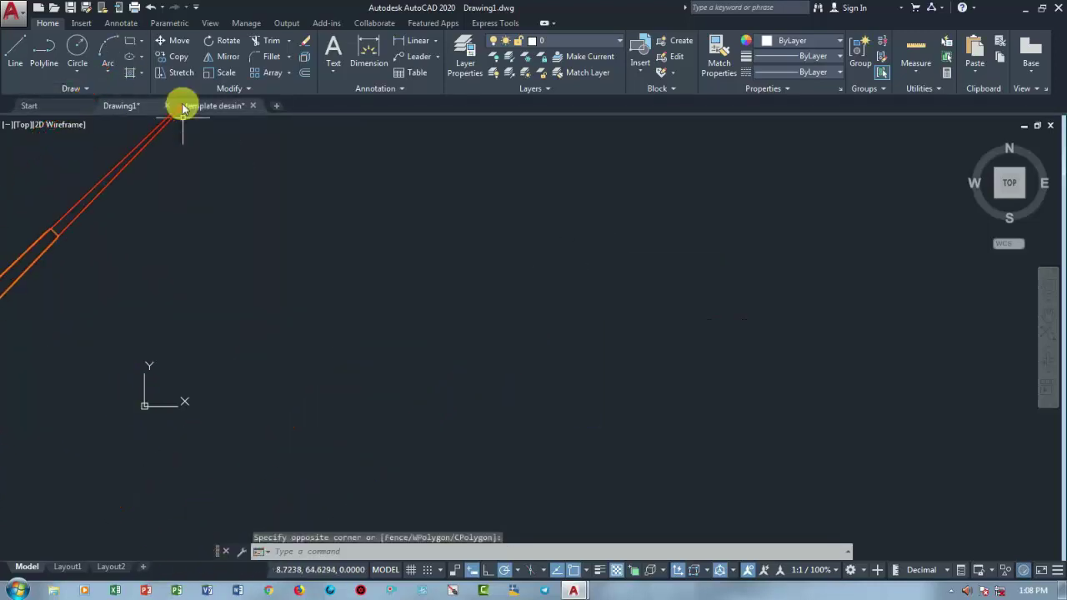
Draw a 600 by 700 rectangle from a picked first corner
{"action": "left_click", "coordinate": [127, 44]}
{"action": "left_click", "coordinate": [431, 409]}
{"action": "type", "text": "700"}
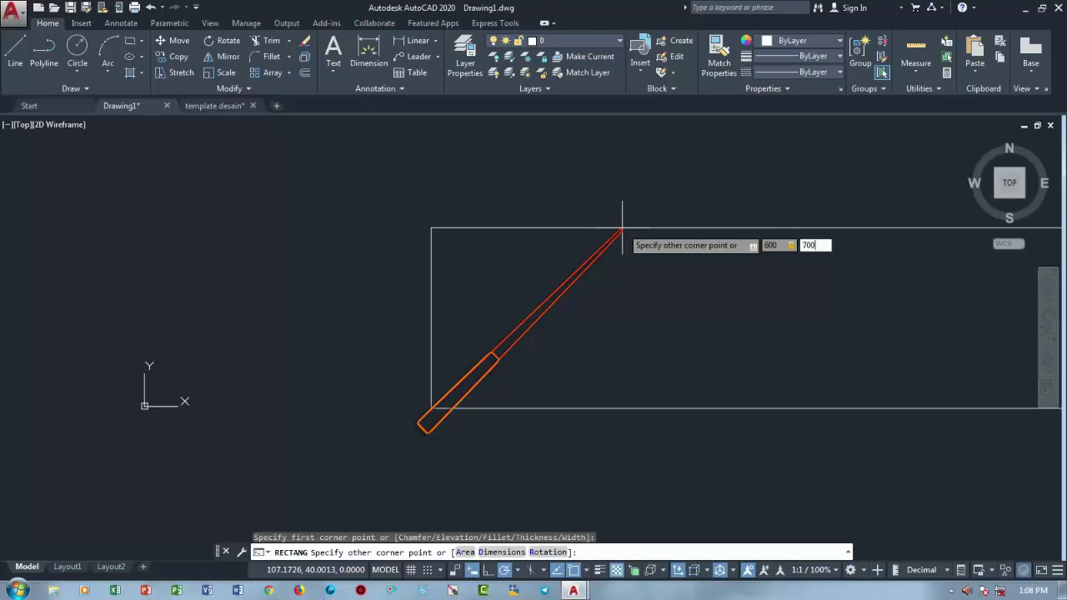
{"action": "key", "text": "Return"}
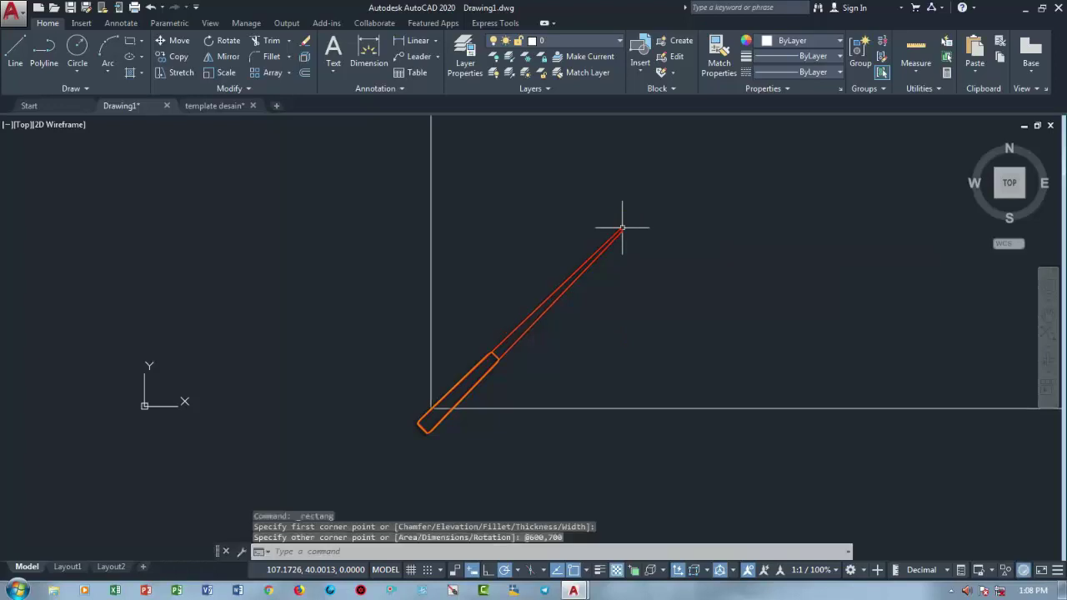
{"action": "scroll", "coordinate": [621, 226], "scroll_direction": "down", "scroll_amount": 5}
{"action": "scroll", "coordinate": [476, 333], "scroll_direction": "up", "scroll_amount": 2}
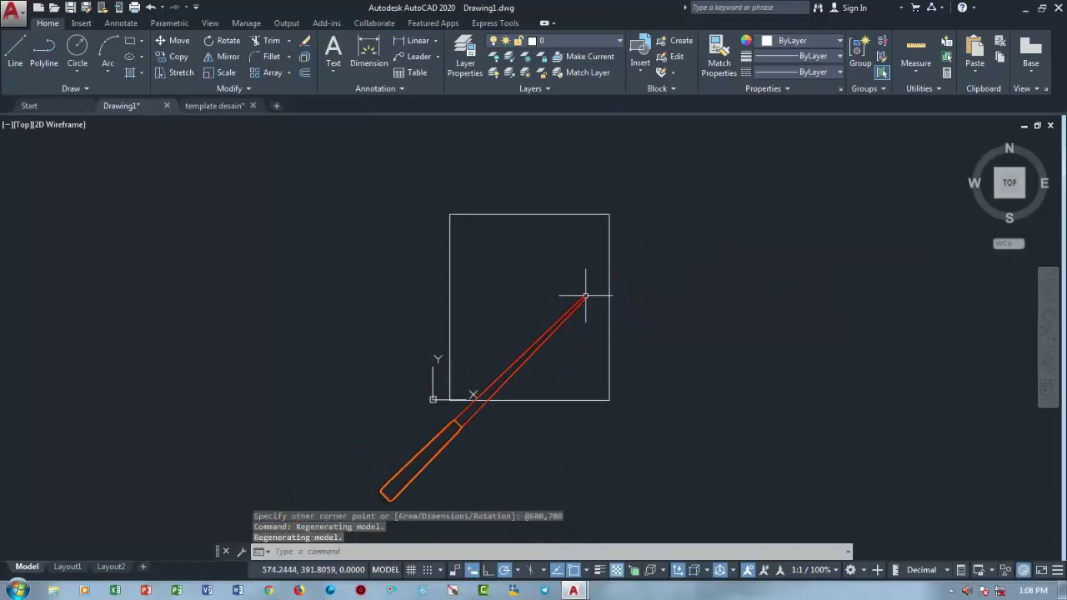
{"action": "scroll", "coordinate": [584, 298], "scroll_direction": "up", "scroll_amount": 2}
Move the rectangle to the right and explode it into separate lines
{"action": "left_click", "coordinate": [575, 300]}
{"action": "type", "text": "m"}
{"action": "key", "text": "Return"}
{"action": "left_click", "coordinate": [559, 328]}
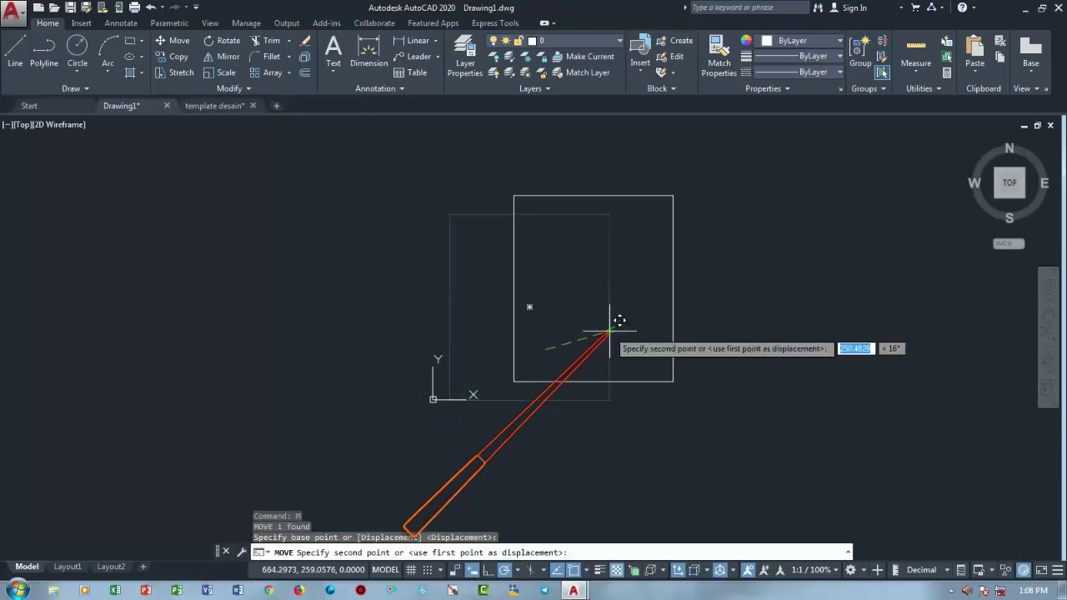
{"action": "left_click", "coordinate": [618, 332]}
{"action": "scroll", "coordinate": [625, 385], "scroll_direction": "up", "scroll_amount": 2}
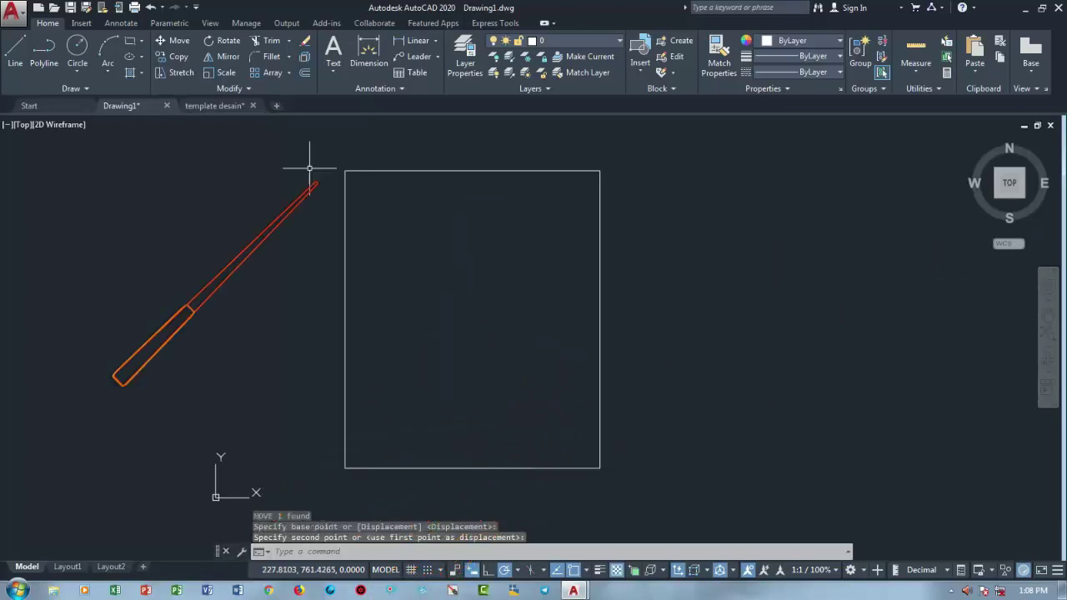
{"action": "left_click", "coordinate": [417, 357]}
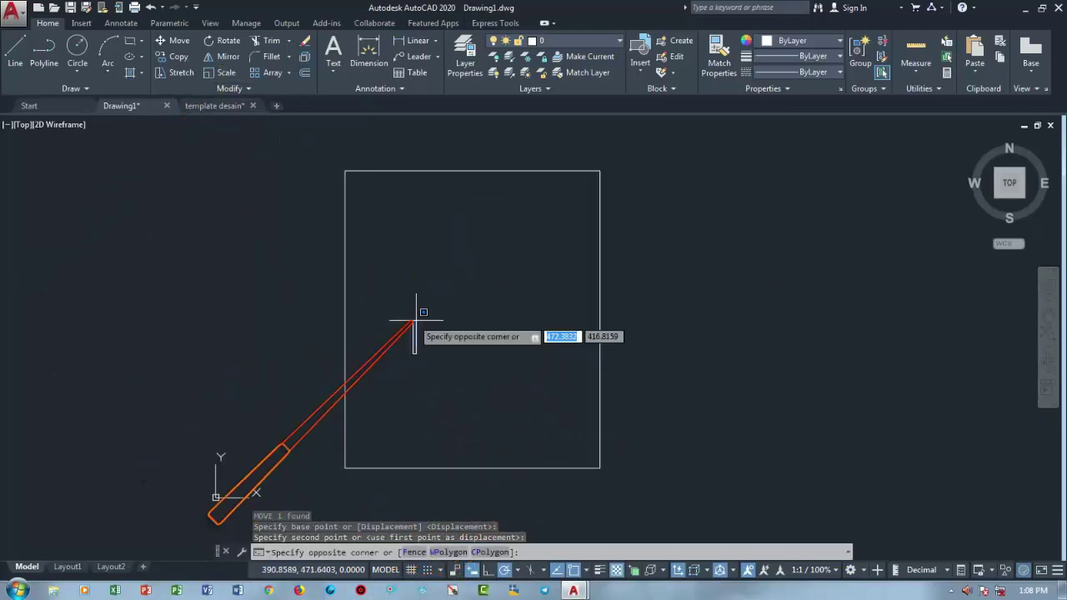
{"action": "left_click", "coordinate": [237, 224]}
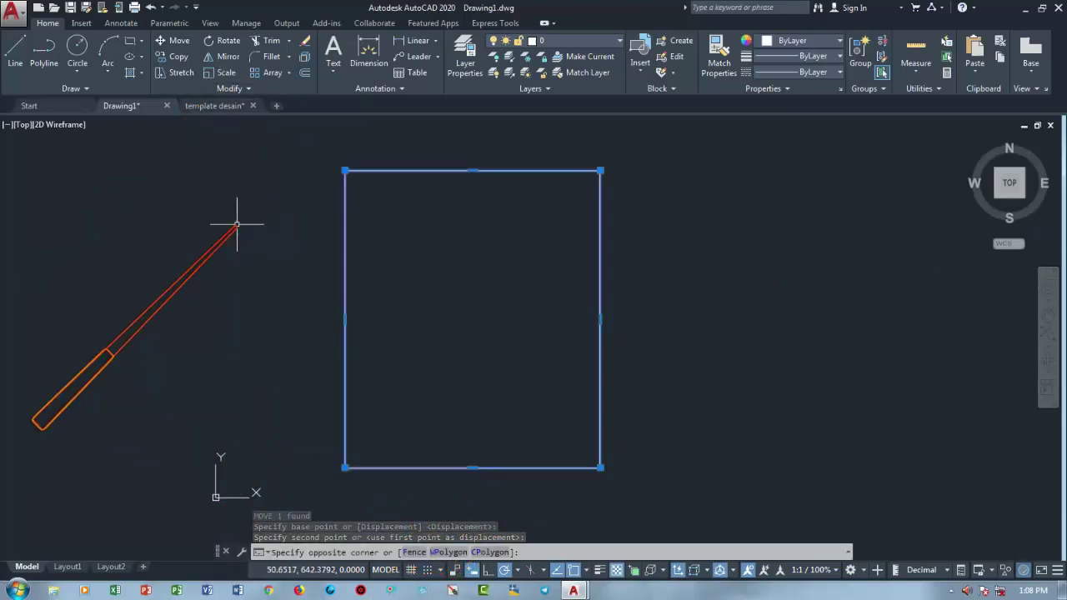
{"action": "left_click", "coordinate": [304, 56]}
Offset the bottom edge, right edge and new horizontal line inward by 250
{"action": "type", "text": "o"}
{"action": "key", "text": "Return"}
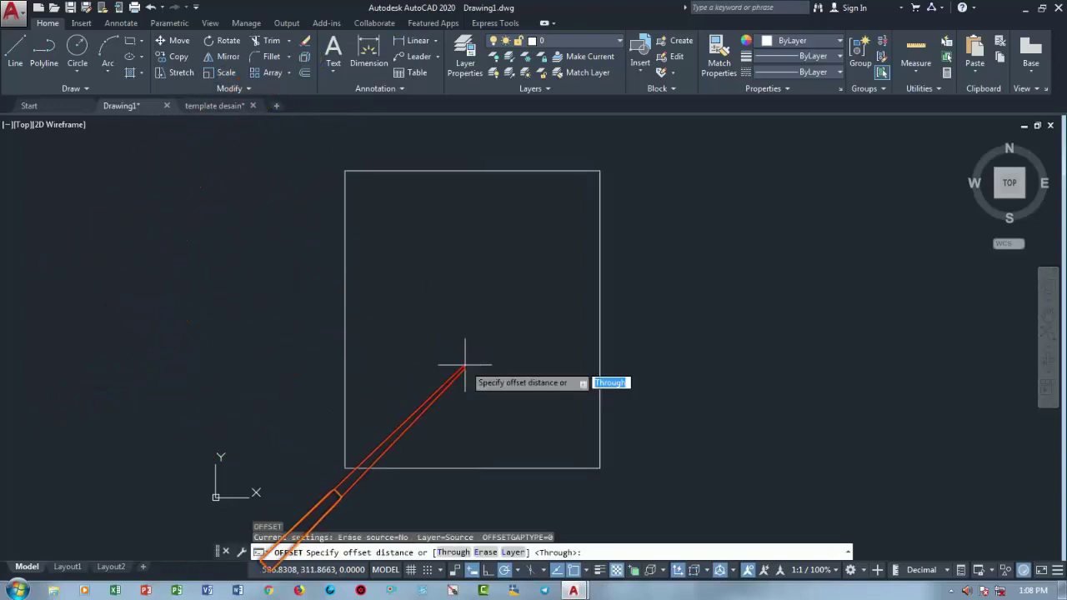
{"action": "type", "text": "0"}
{"action": "key", "text": "Return"}
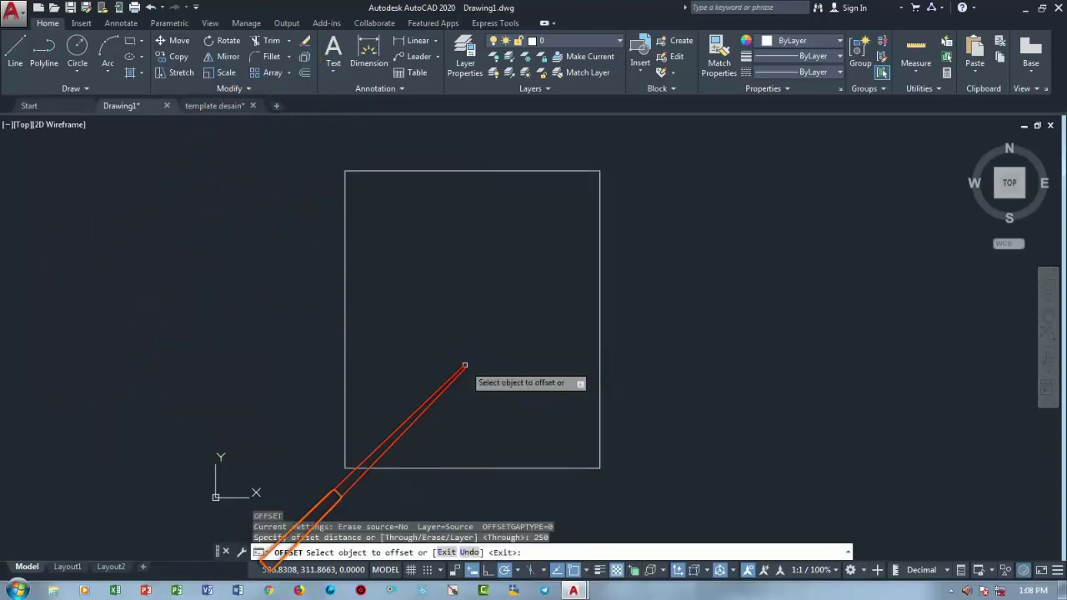
{"action": "left_click", "coordinate": [464, 468]}
{"action": "left_click", "coordinate": [567, 415]}
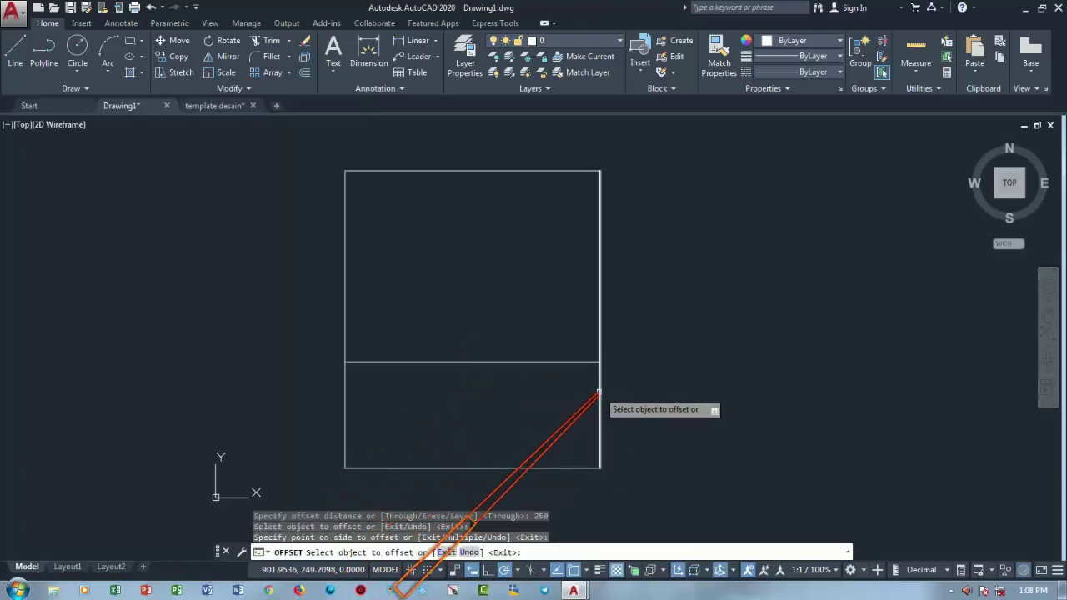
{"action": "left_click", "coordinate": [599, 391]}
{"action": "left_click", "coordinate": [529, 393]}
{"action": "left_click", "coordinate": [525, 362]}
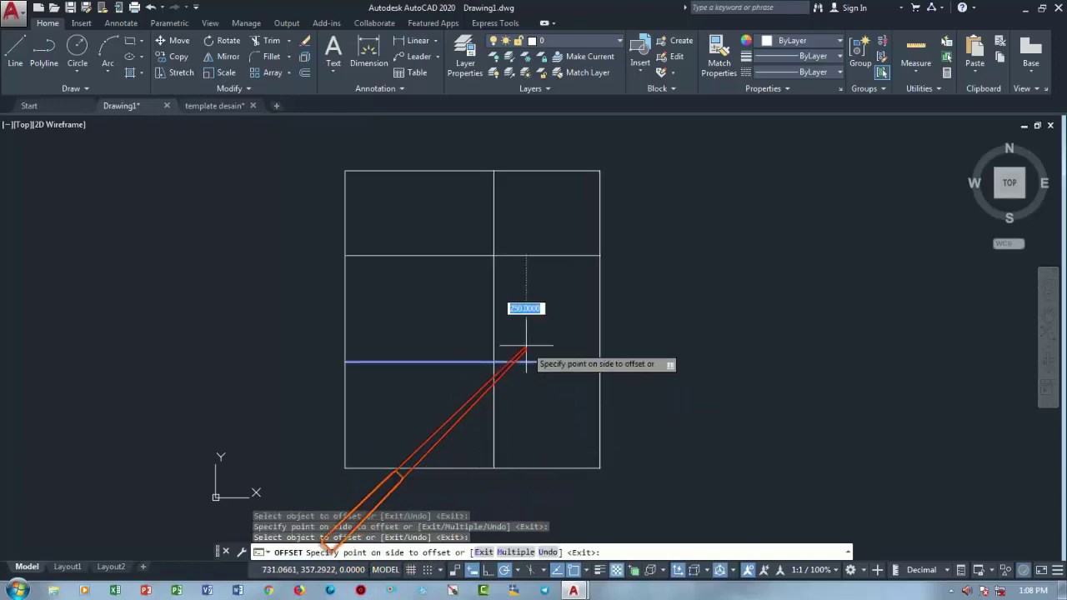
{"action": "left_click", "coordinate": [526, 341]}
{"action": "key", "text": "Escape"}
Trim the vertical line's top and the horizontal lines' left halves into two stacked rooms
{"action": "type", "text": "tr"}
{"action": "key", "text": "Return"}
{"action": "left_click", "coordinate": [524, 302]}
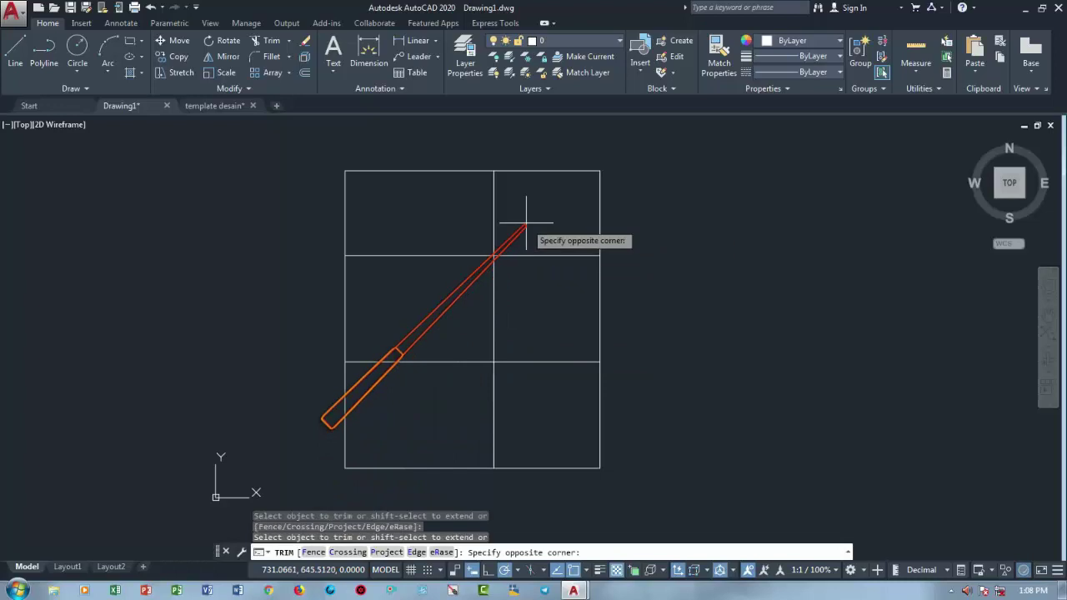
{"action": "left_click", "coordinate": [491, 229]}
{"action": "left_click", "coordinate": [455, 223]}
{"action": "left_click", "coordinate": [428, 417]}
{"action": "key", "text": "Escape"}
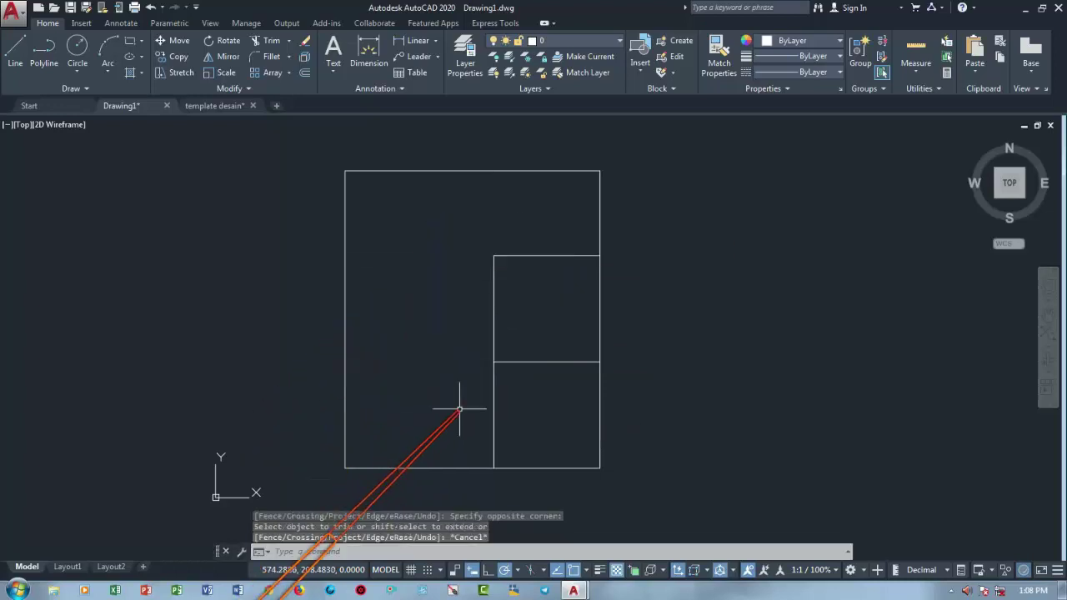
{"action": "middle_click_drag", "start_coordinate": [436, 358], "coordinate": [398, 352]}
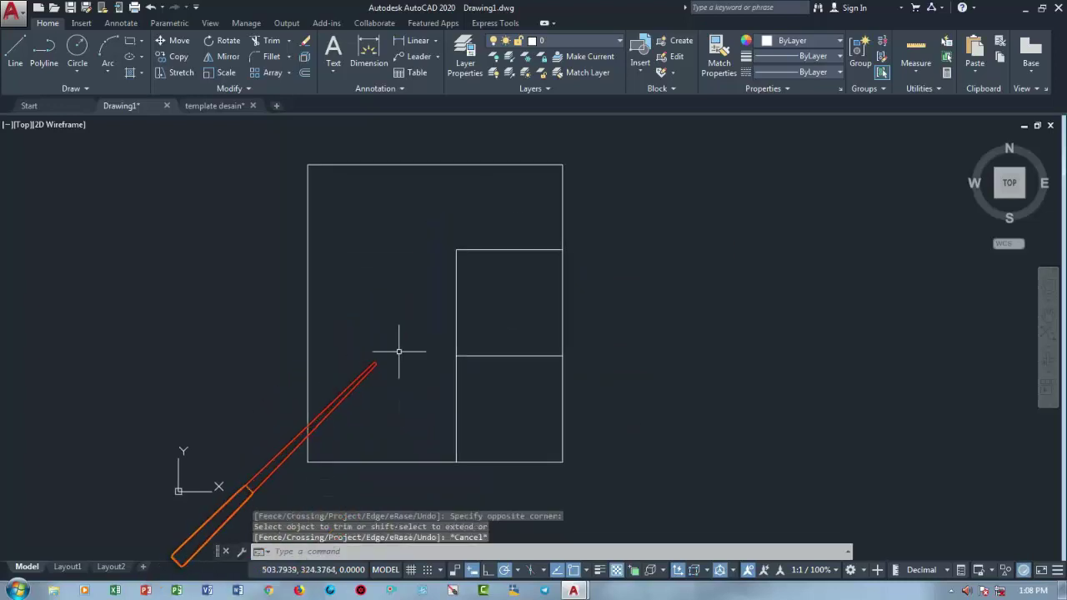
Draw a 15 by 15 square beside the plan and select it
{"action": "left_click", "coordinate": [131, 44]}
{"action": "left_click", "coordinate": [162, 230]}
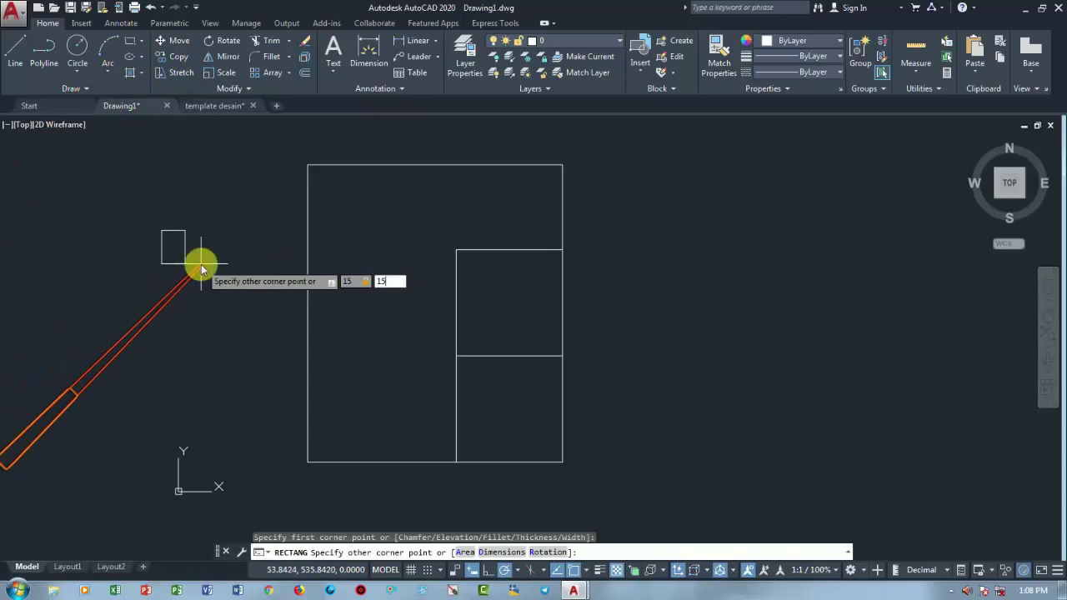
{"action": "key", "text": "Return"}
{"action": "left_click", "coordinate": [105, 202]}
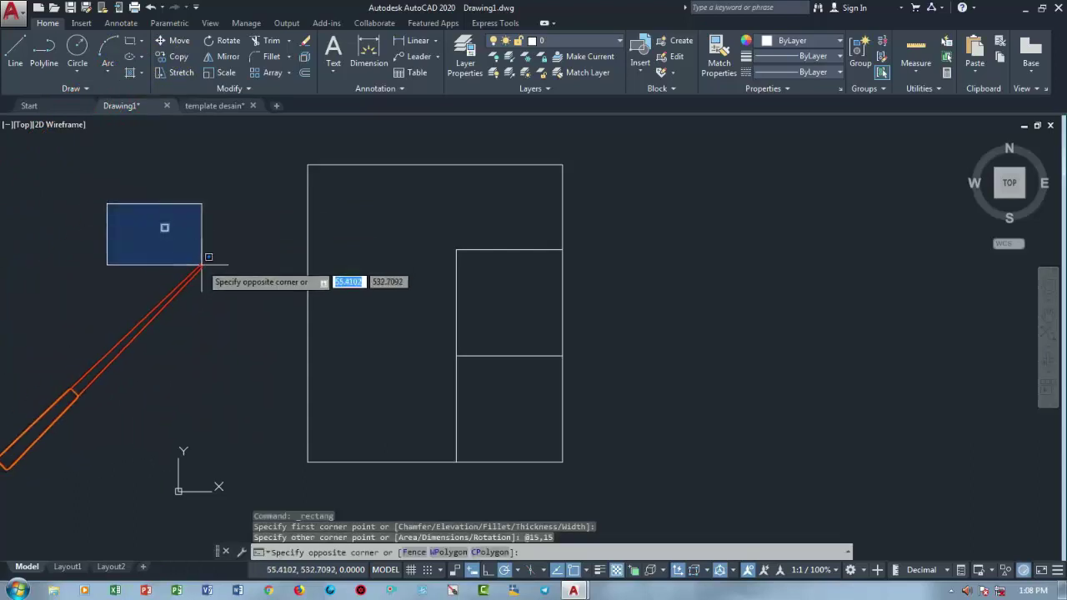
{"action": "left_click", "coordinate": [200, 267]}
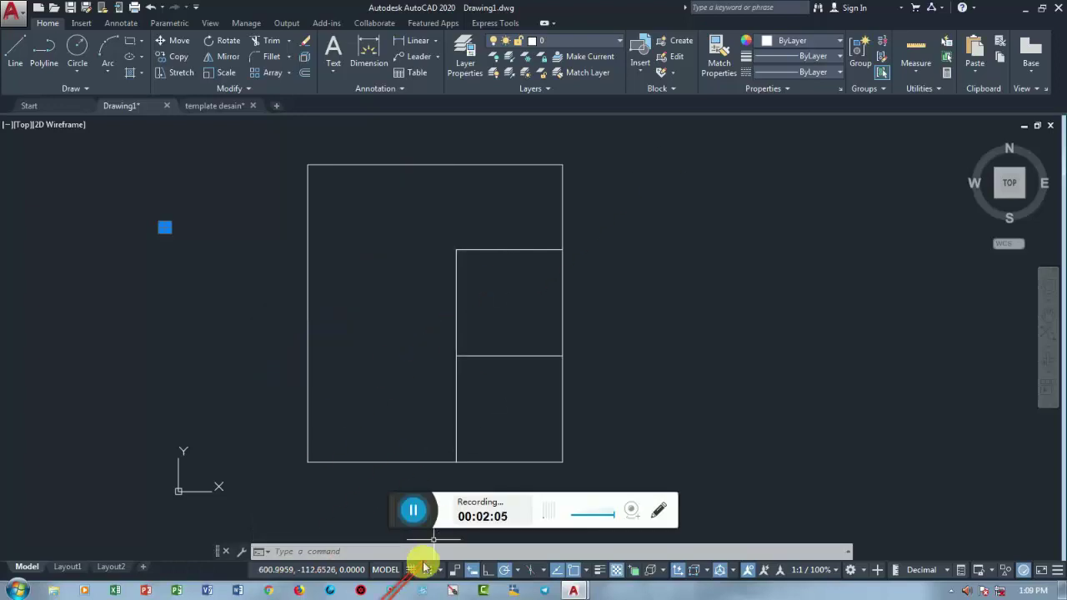
Cancel an accidental selection and zoom in on the small square
{"action": "left_click", "coordinate": [419, 514]}
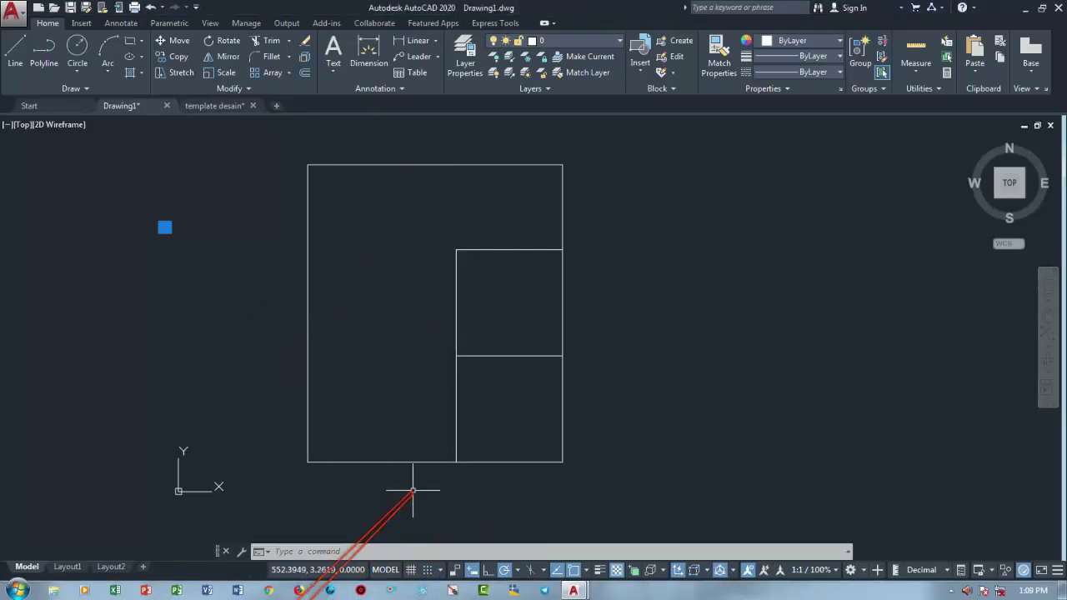
{"action": "left_click", "coordinate": [222, 181]}
{"action": "key", "text": "Escape"}
{"action": "scroll", "coordinate": [201, 206], "scroll_direction": "up", "scroll_amount": 4}
{"action": "scroll", "coordinate": [160, 229], "scroll_direction": "up", "scroll_amount": 3}
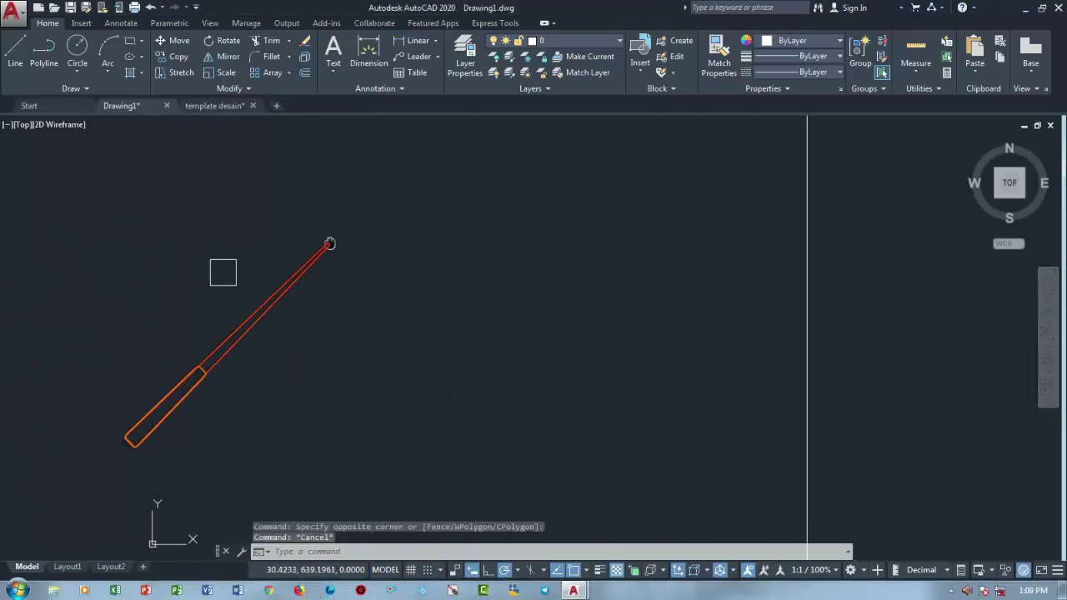
{"action": "left_click_drag", "start_coordinate": [193, 233], "coordinate": [294, 318]}
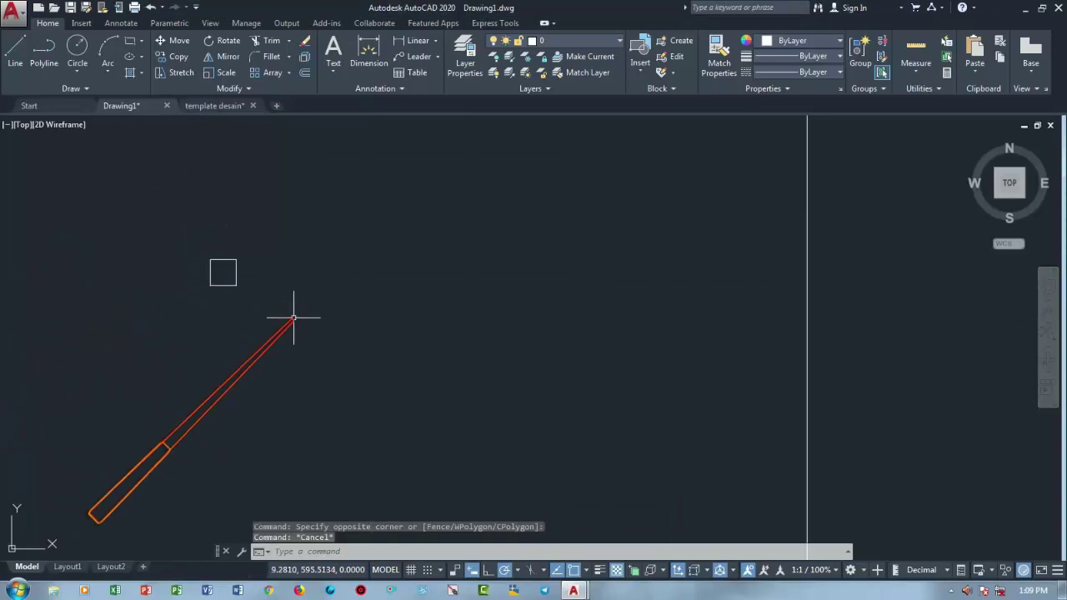
{"action": "type", "text": "H"}
Fill the small square with a SOLID hatch coloured green
{"action": "key", "text": "Return"}
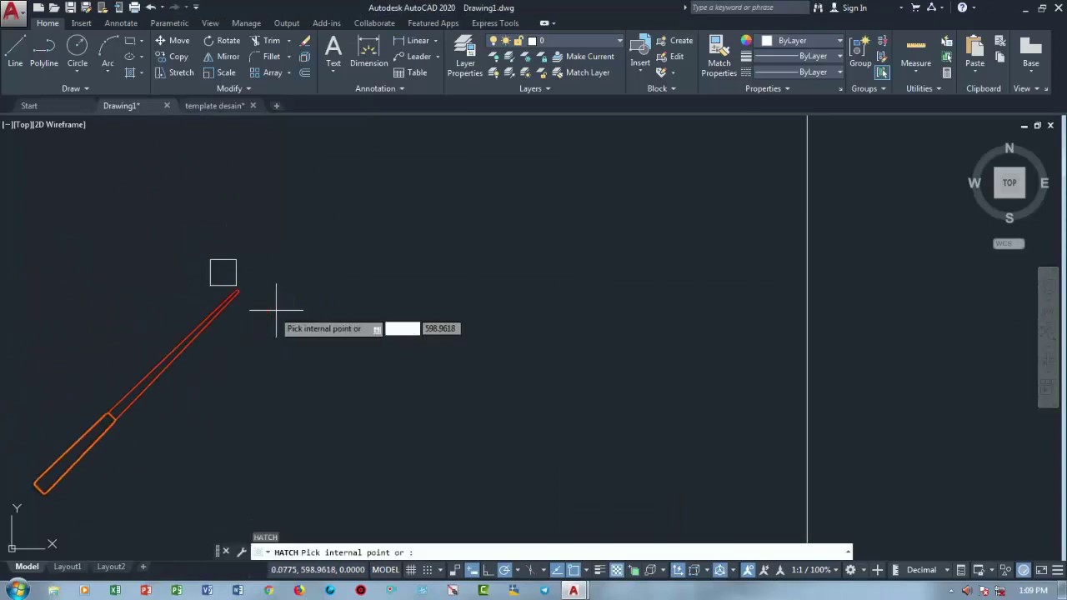
{"action": "left_click", "coordinate": [124, 54]}
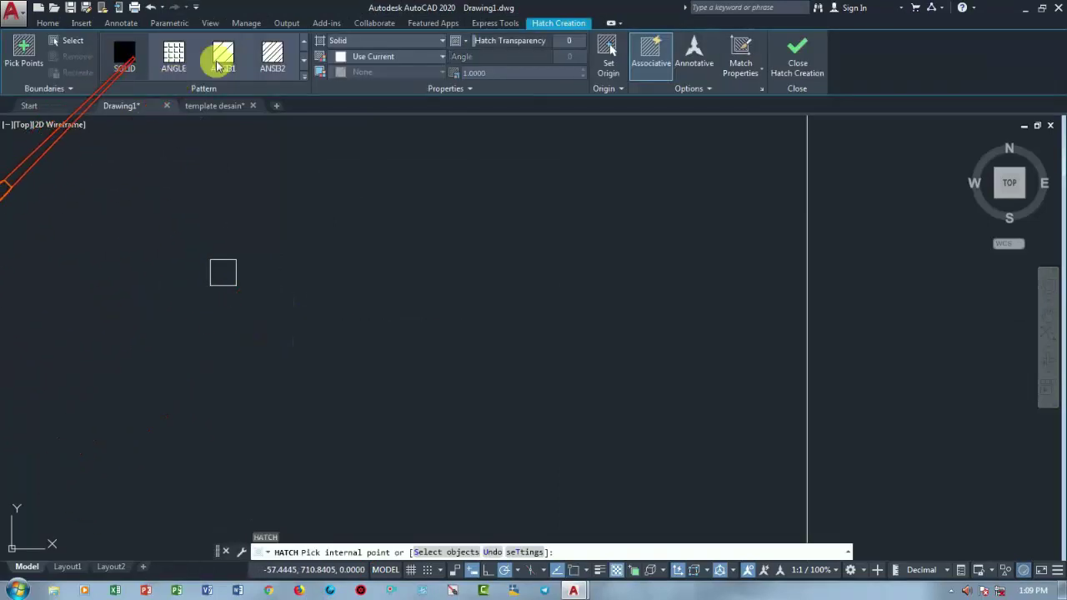
{"action": "left_click", "coordinate": [440, 56]}
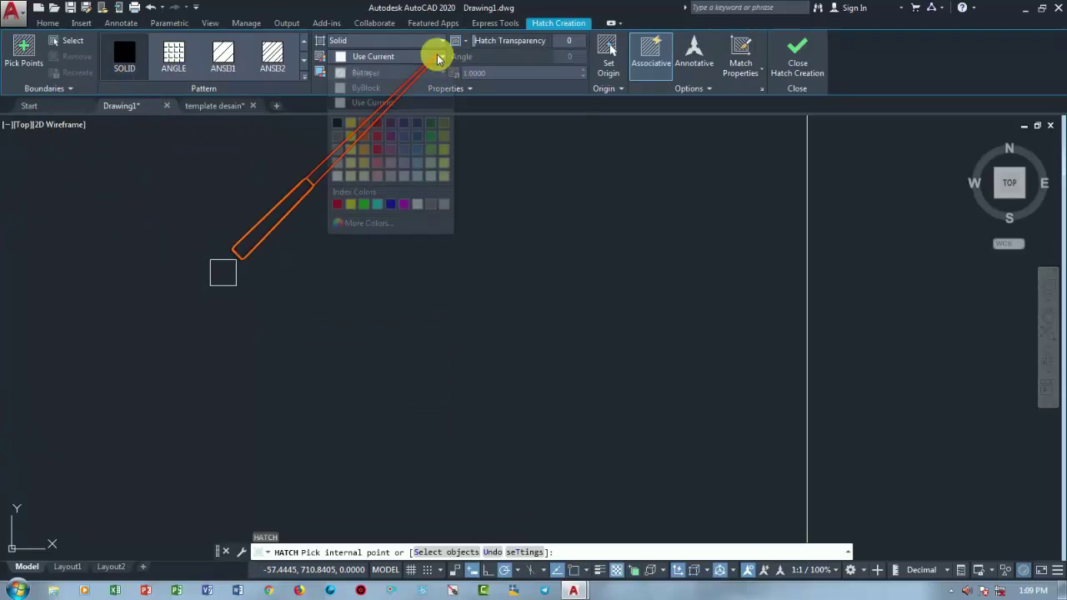
{"action": "left_click", "coordinate": [363, 204]}
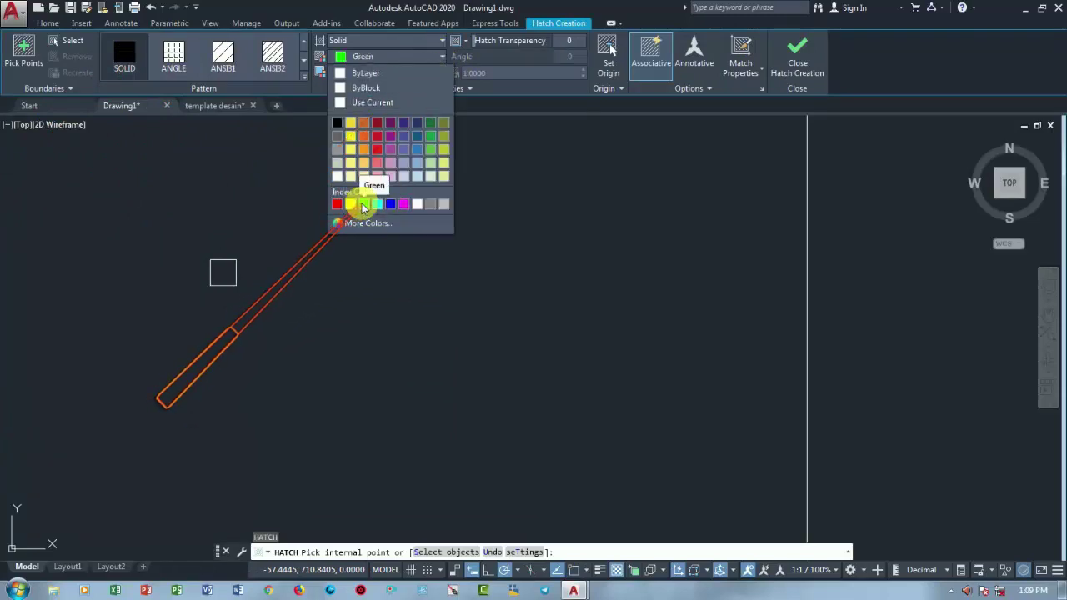
{"action": "scroll", "coordinate": [345, 274], "scroll_direction": "down", "scroll_amount": 3}
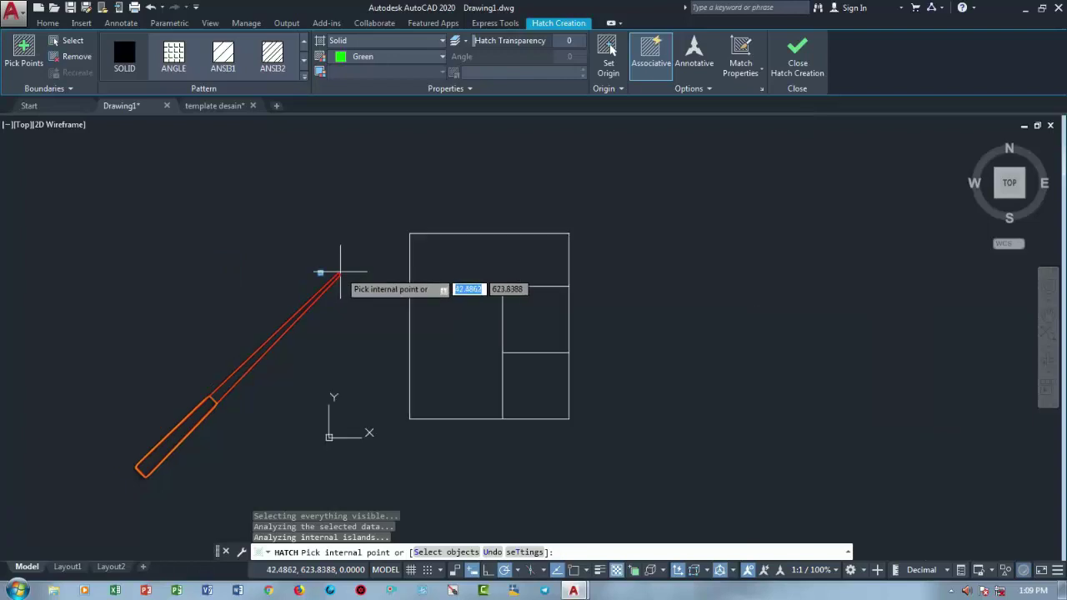
{"action": "scroll", "coordinate": [340, 278], "scroll_direction": "up", "scroll_amount": 4}
{"action": "key", "text": "Escape"}
{"action": "scroll", "coordinate": [190, 265], "scroll_direction": "up", "scroll_amount": 2}
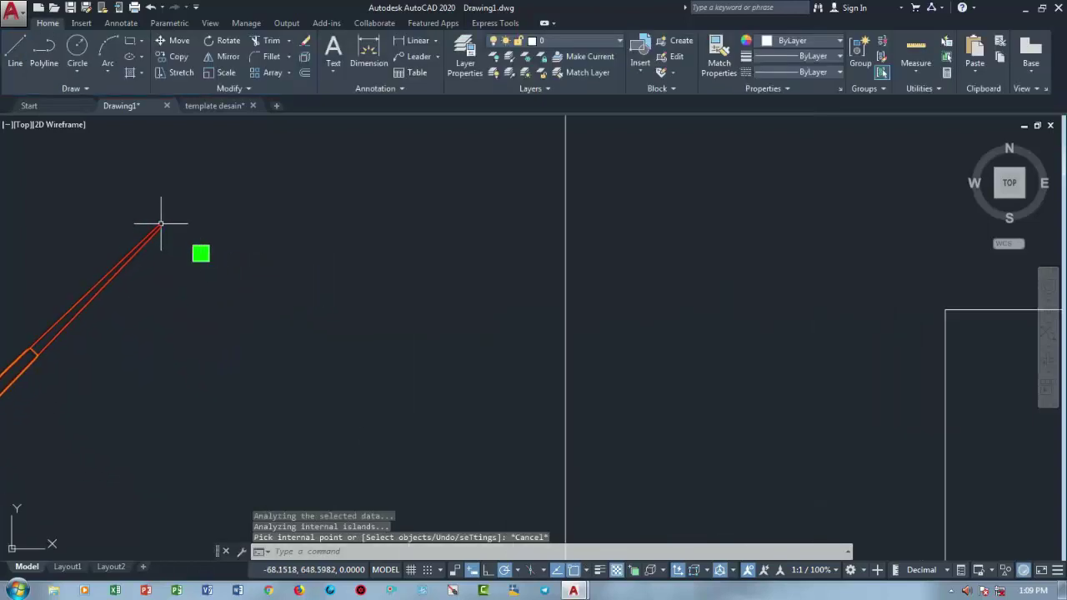
{"action": "scroll", "coordinate": [159, 225], "scroll_direction": "down", "scroll_amount": 6}
Change all the plan's rectangles to yellow
{"action": "left_click", "coordinate": [246, 132]}
{"action": "left_click", "coordinate": [512, 436]}
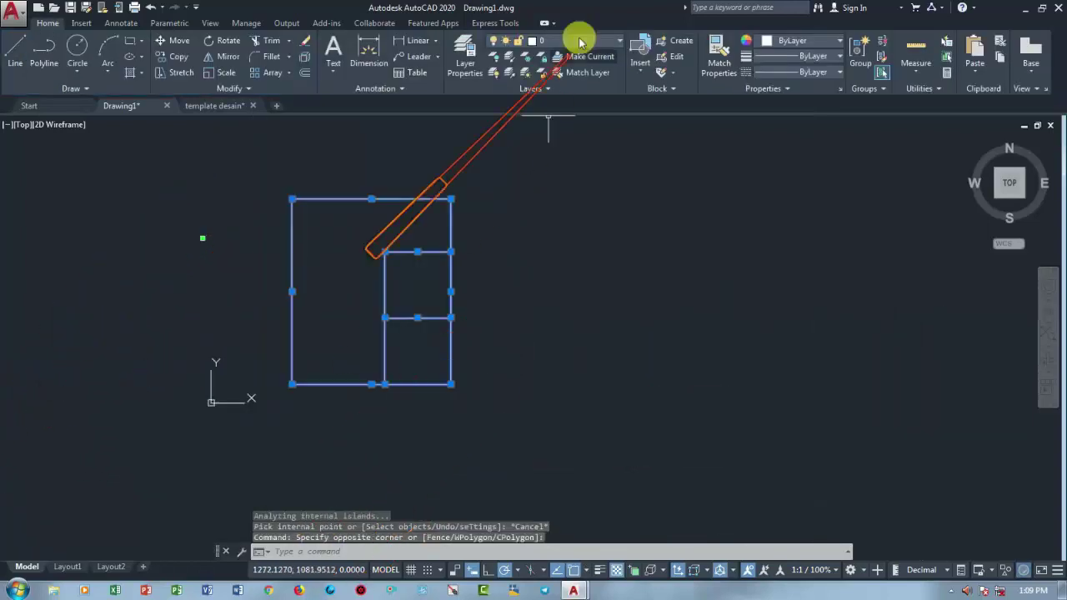
{"action": "left_click", "coordinate": [791, 40]}
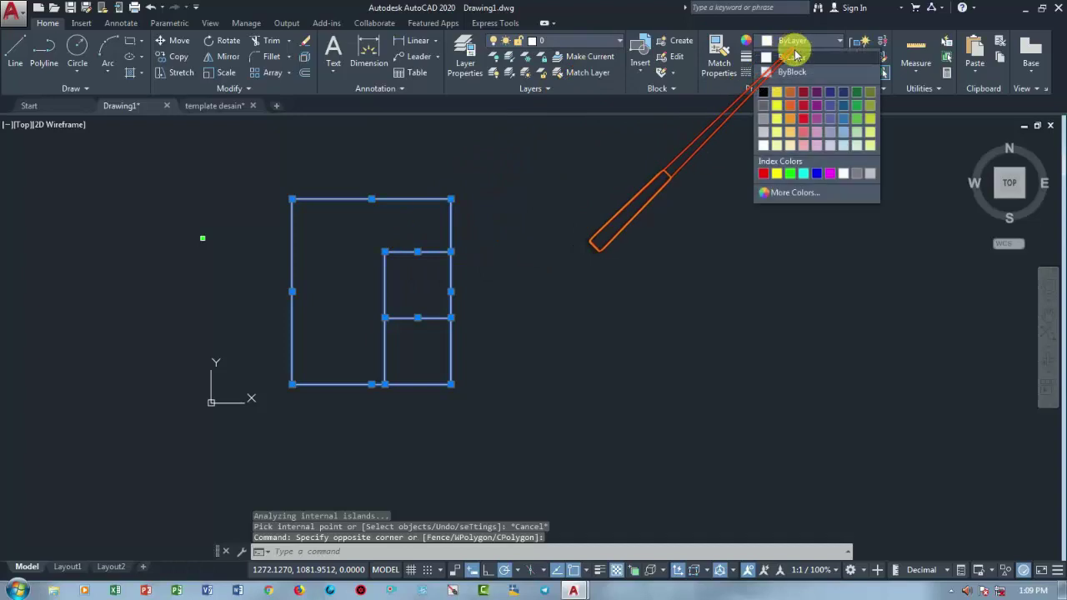
{"action": "left_click", "coordinate": [776, 175]}
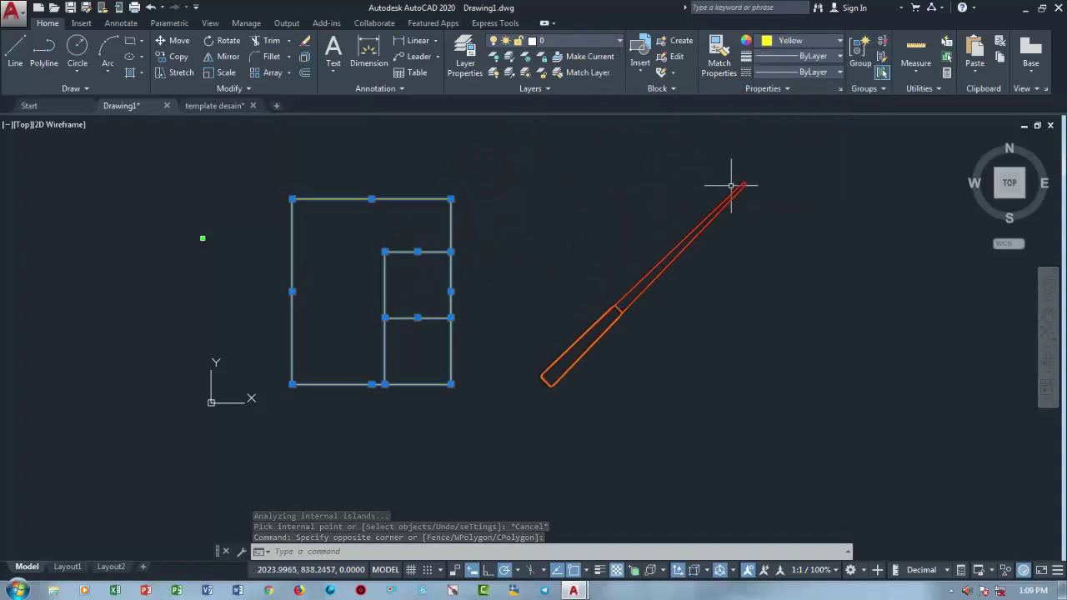
{"action": "key", "text": "Escape"}
{"action": "scroll", "coordinate": [178, 244], "scroll_direction": "up", "scroll_amount": 5}
Copy the green square to the plan's top-left, inner-room top-left and top-right corners
{"action": "left_click", "coordinate": [229, 186]}
{"action": "left_click", "coordinate": [316, 280]}
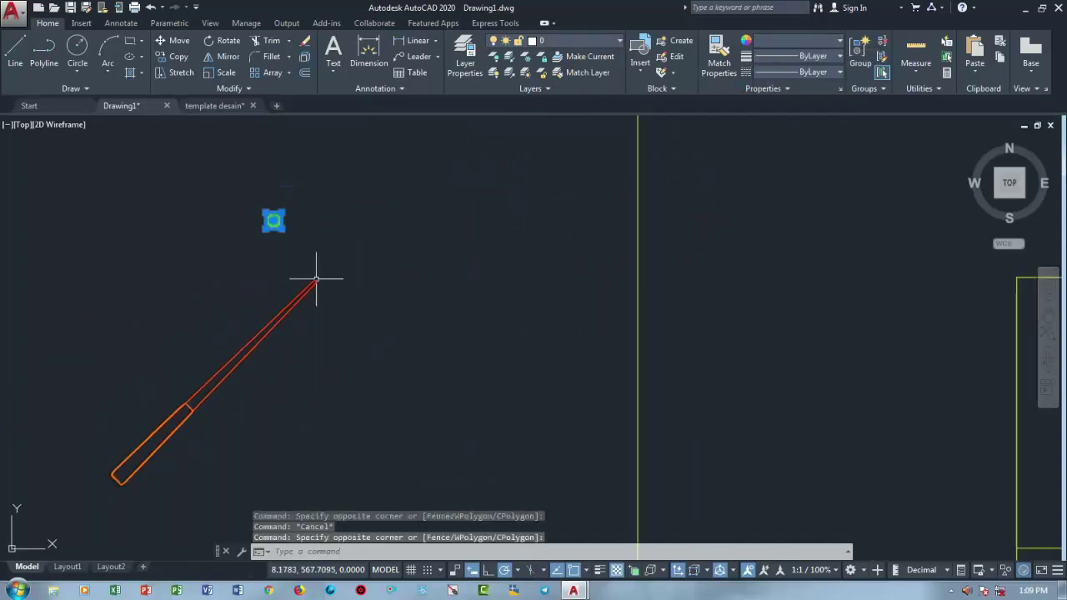
{"action": "type", "text": "co"}
{"action": "key", "text": "Return"}
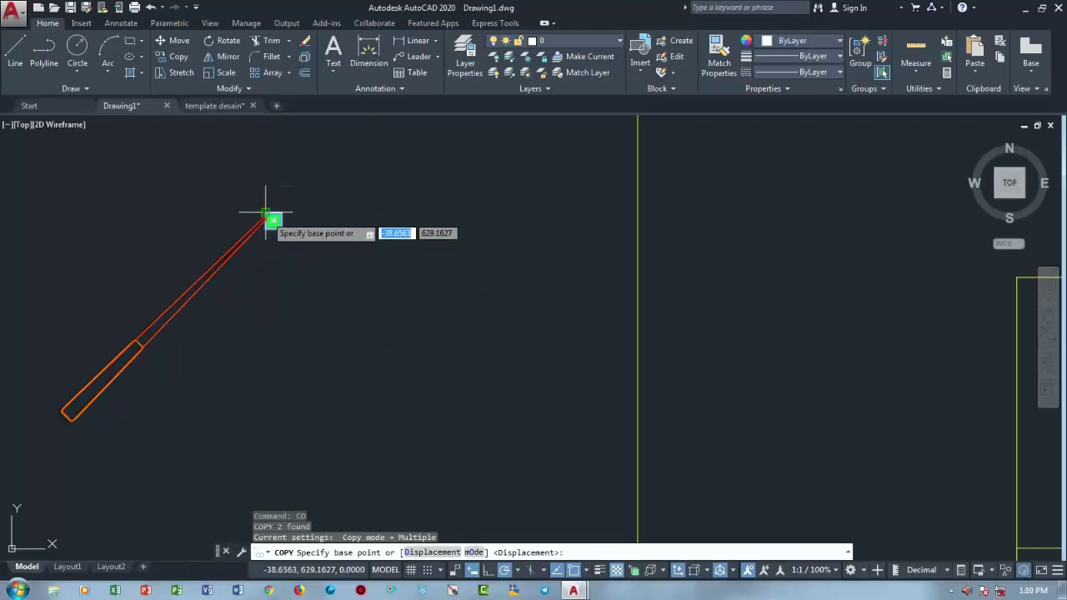
{"action": "left_click", "coordinate": [274, 221]}
{"action": "scroll", "coordinate": [225, 250], "scroll_direction": "down", "scroll_amount": 4}
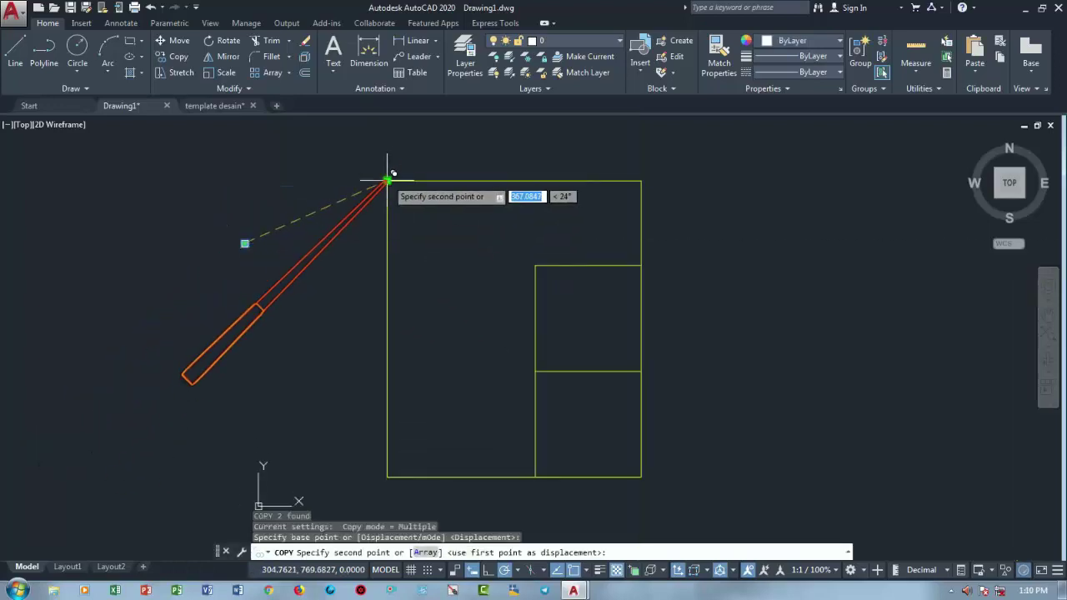
{"action": "left_click", "coordinate": [387, 181]}
{"action": "left_click", "coordinate": [537, 265]}
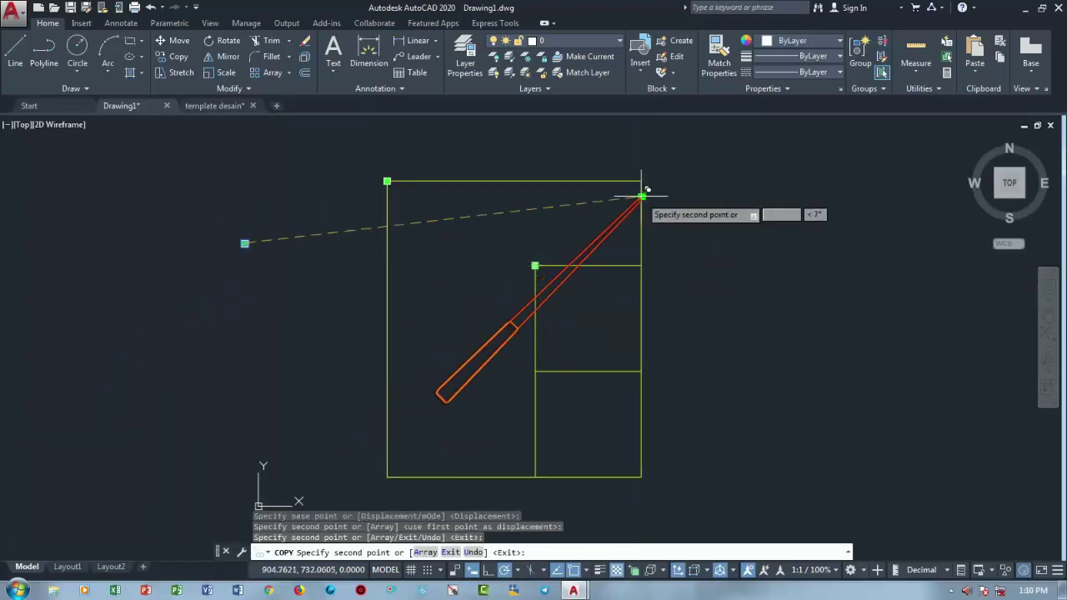
{"action": "left_click", "coordinate": [642, 180]}
Add square copies at both middle divider ends and the bottom corners and junction
{"action": "middle_click_drag", "start_coordinate": [642, 180], "coordinate": [644, 288]}
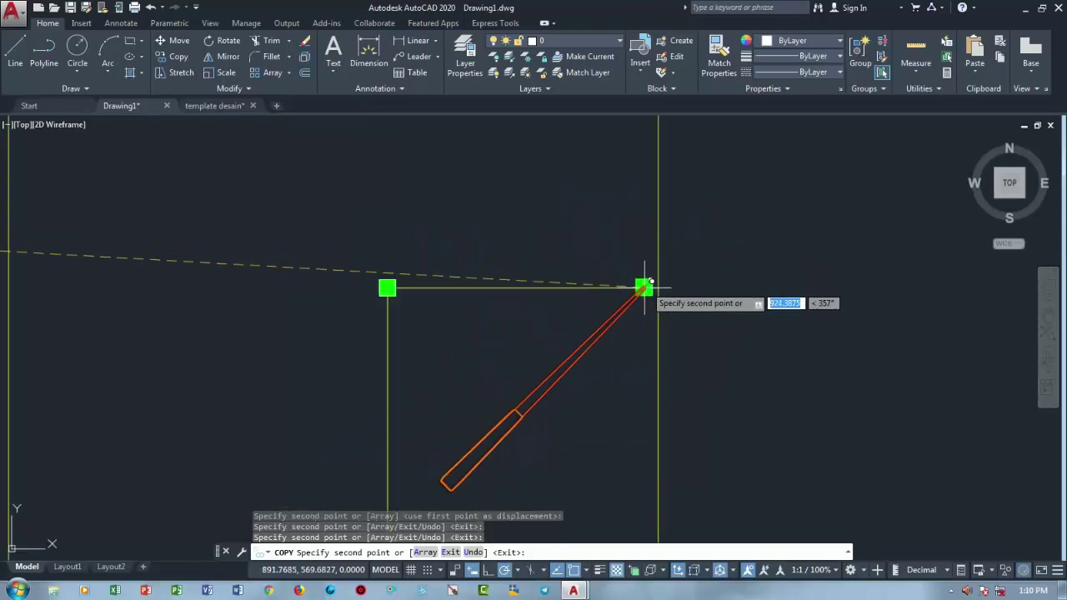
{"action": "middle_click_drag", "start_coordinate": [600, 324], "coordinate": [596, 192]}
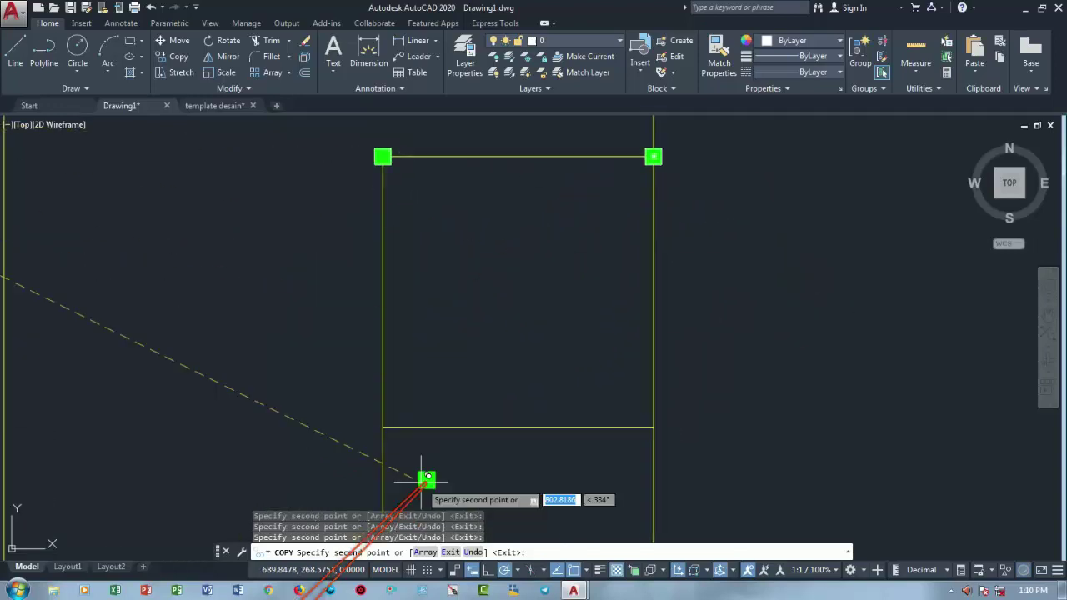
{"action": "left_click", "coordinate": [383, 427]}
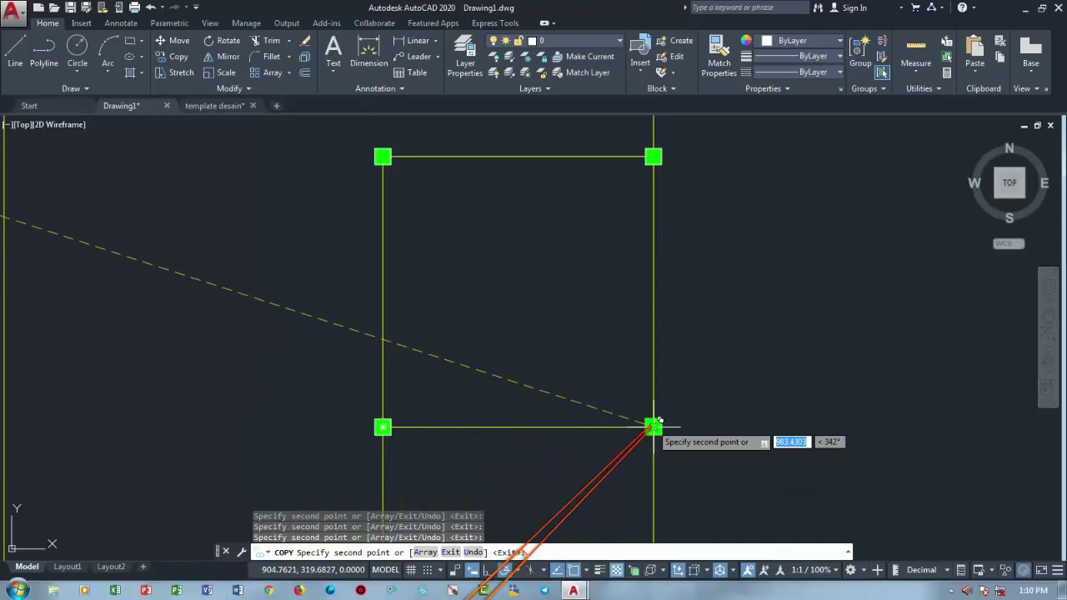
{"action": "left_click", "coordinate": [655, 425]}
{"action": "scroll", "coordinate": [655, 426], "scroll_direction": "down", "scroll_amount": 2}
{"action": "middle_click_drag", "start_coordinate": [625, 442], "coordinate": [674, 255]}
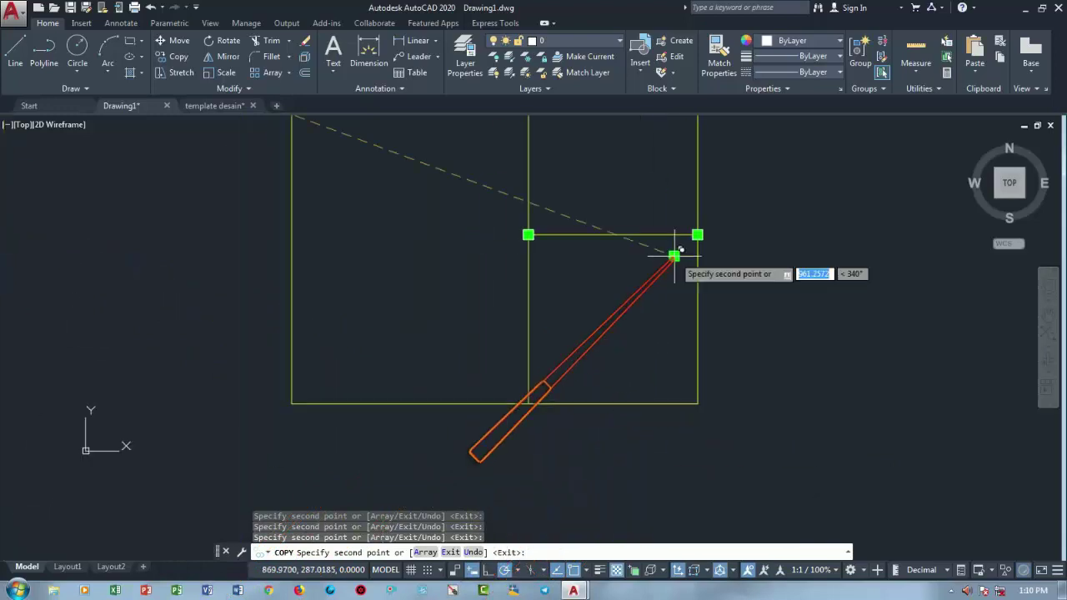
{"action": "left_click", "coordinate": [696, 403]}
{"action": "left_click", "coordinate": [528, 404]}
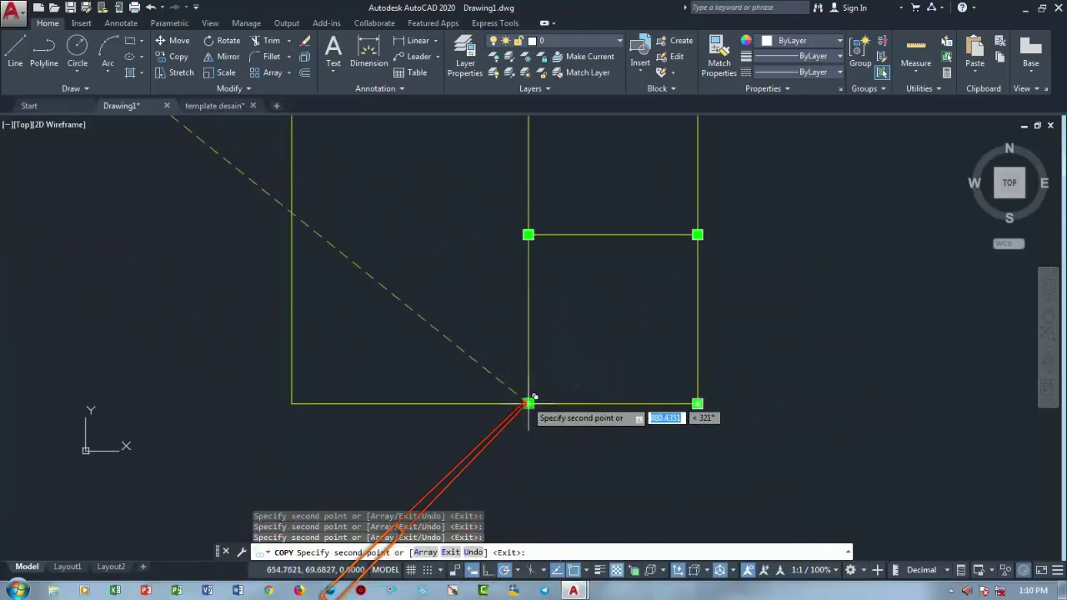
{"action": "left_click", "coordinate": [285, 403]}
{"action": "key", "text": "Return"}
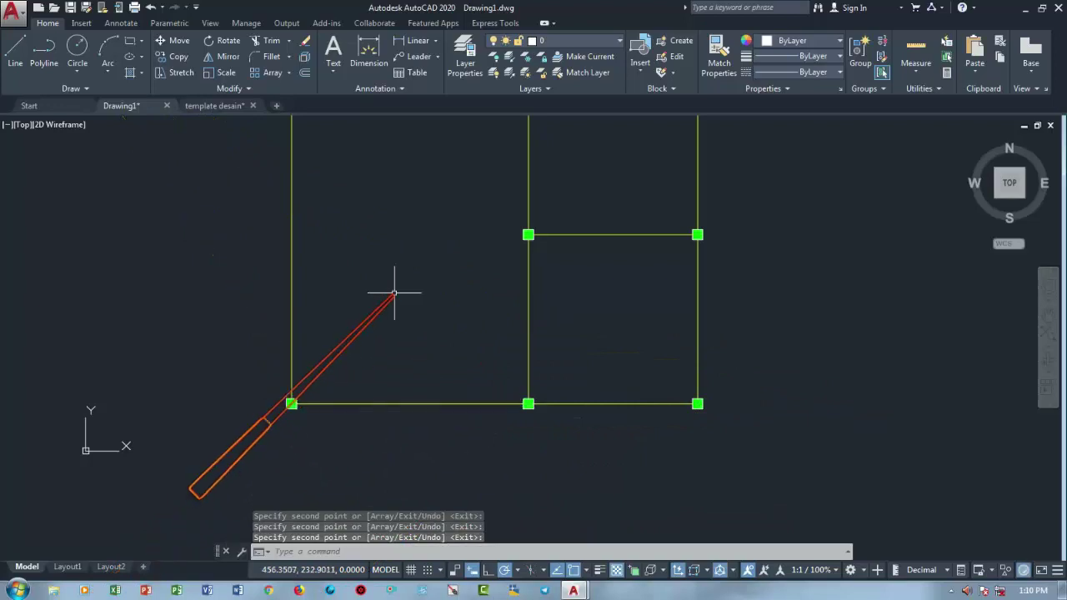
{"action": "scroll", "coordinate": [357, 405], "scroll_direction": "down", "scroll_amount": 2}
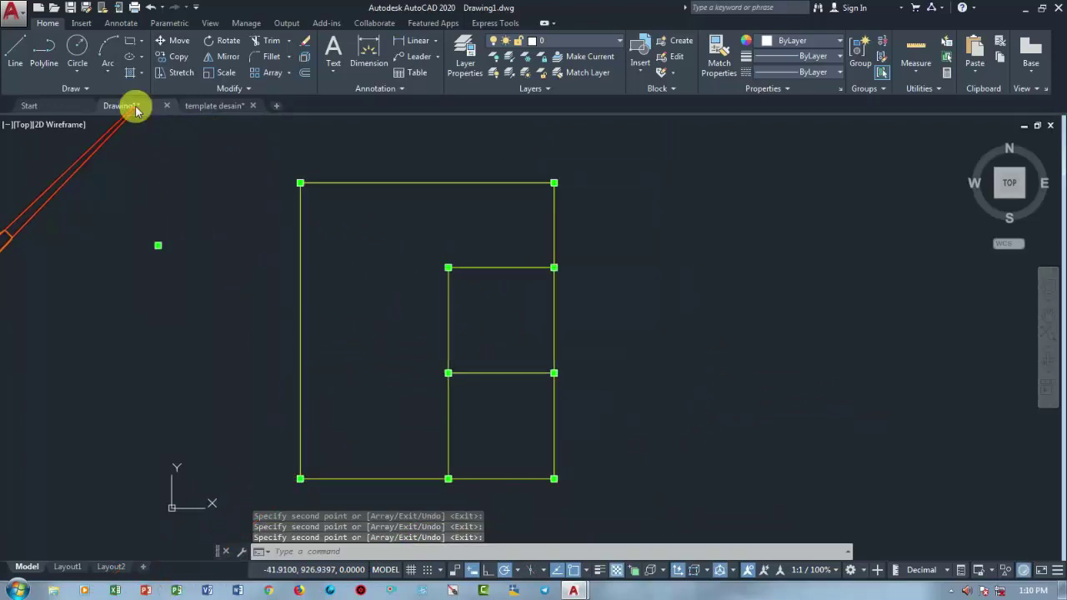
Bring the door-swing symbol from template desain into Drawing1
{"action": "left_click", "coordinate": [213, 106]}
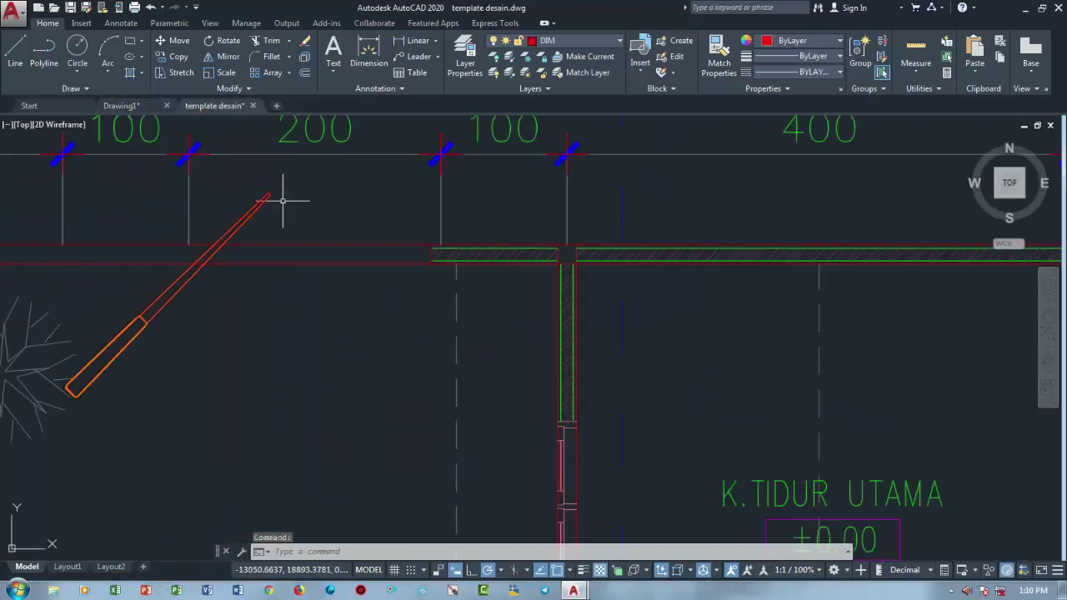
{"action": "scroll", "coordinate": [398, 286], "scroll_direction": "down", "scroll_amount": 3}
{"action": "scroll", "coordinate": [262, 286], "scroll_direction": "down", "scroll_amount": 3}
{"action": "middle_click_drag", "start_coordinate": [262, 286], "coordinate": [511, 297]}
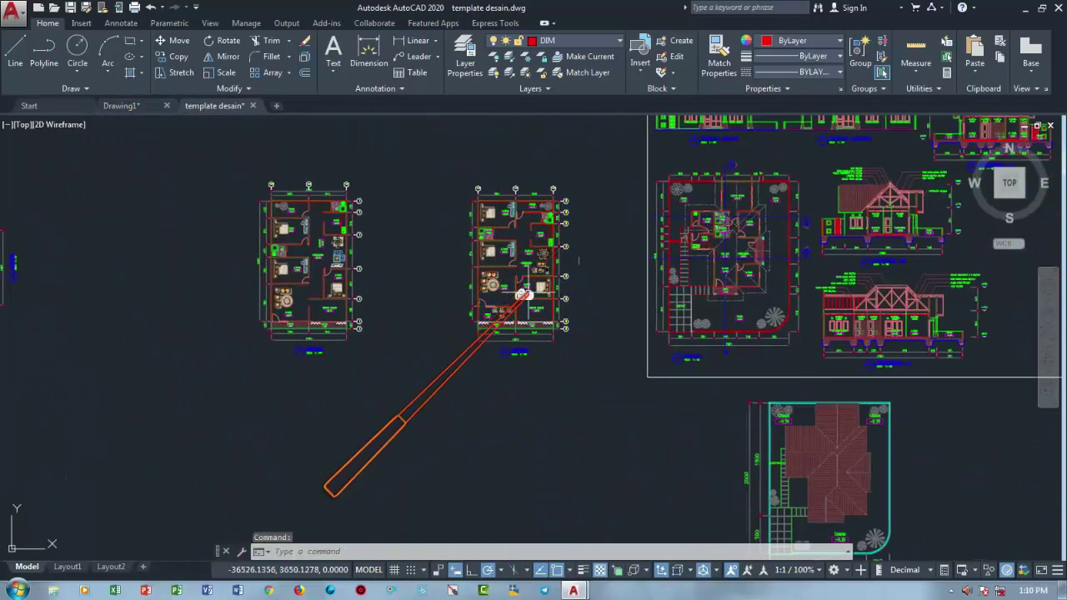
{"action": "scroll", "coordinate": [511, 297], "scroll_direction": "up", "scroll_amount": 5}
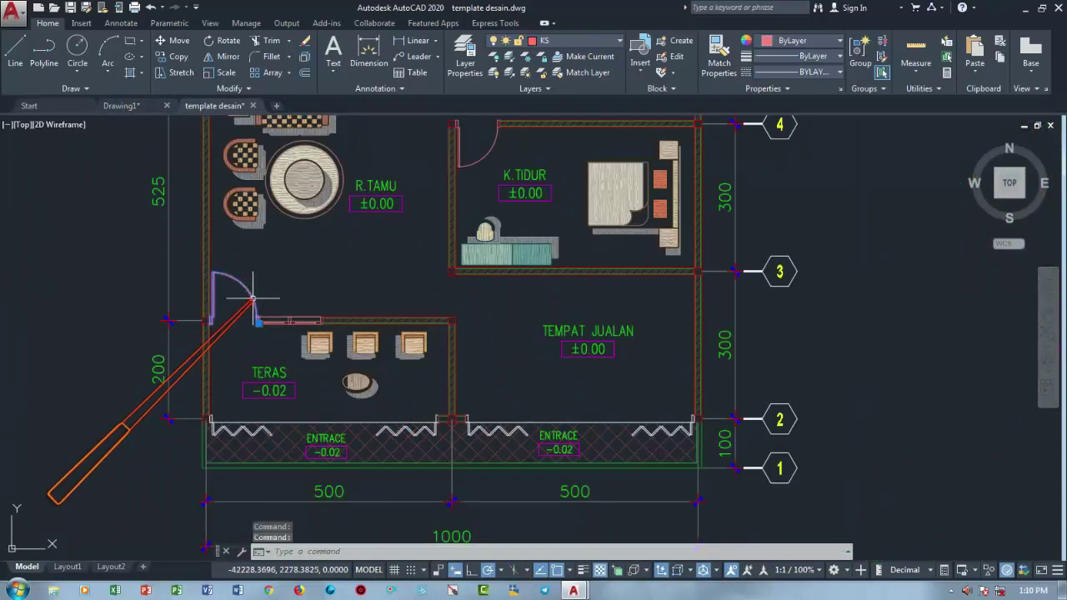
{"action": "left_click_drag", "start_coordinate": [253, 296], "coordinate": [389, 431]}
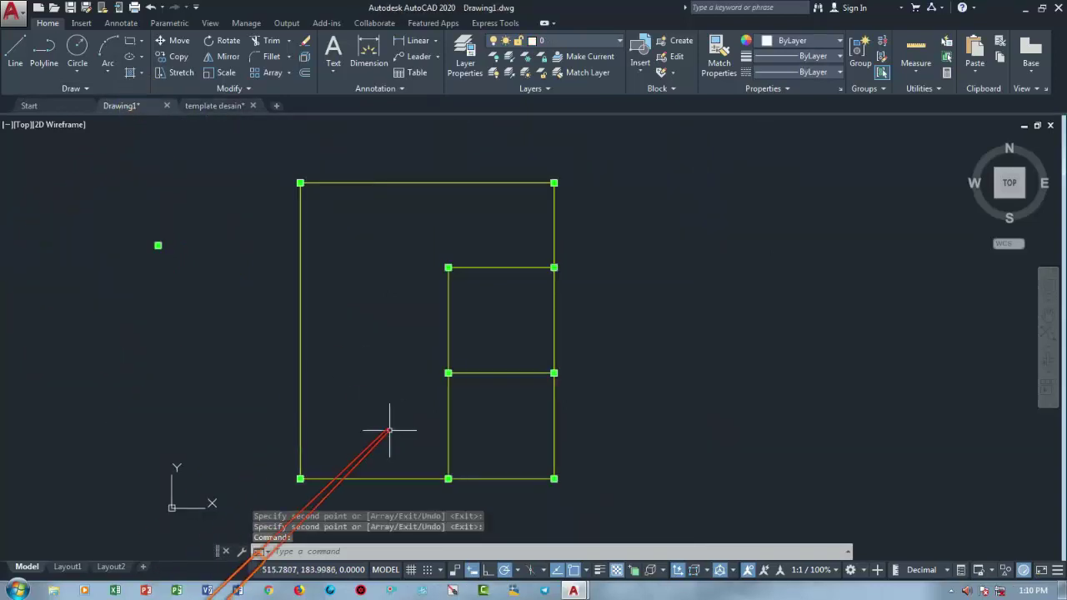
{"action": "scroll", "coordinate": [366, 416], "scroll_direction": "down", "scroll_amount": 3}
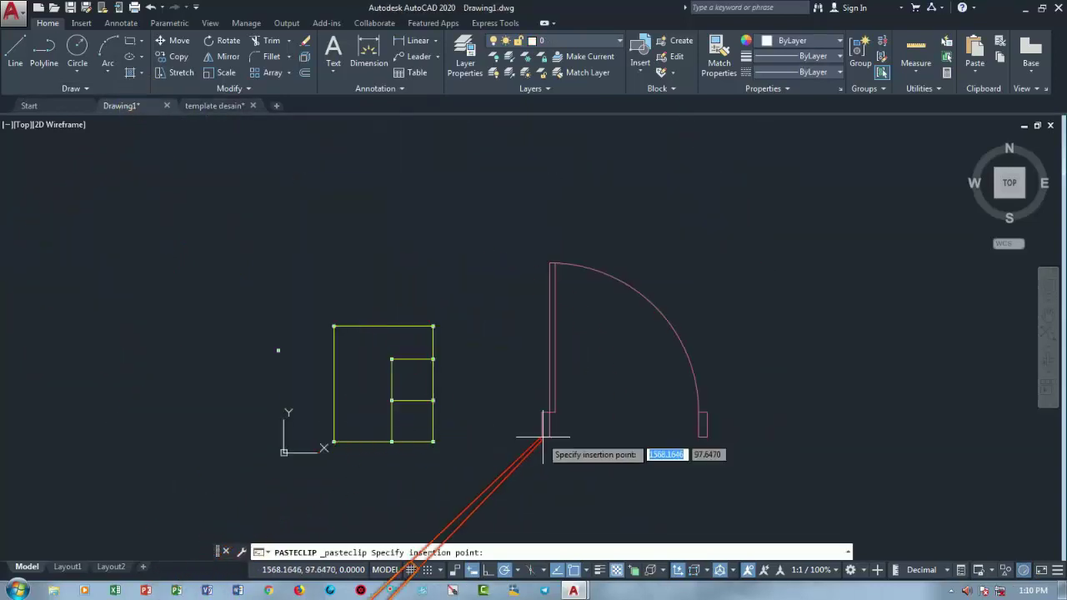
{"action": "key", "text": "Escape"}
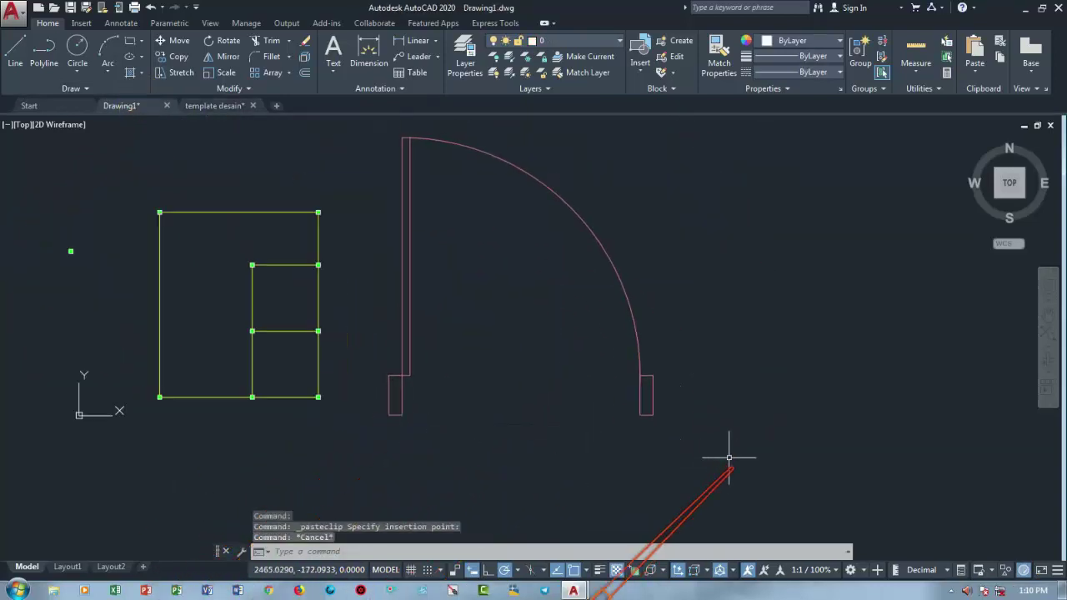
{"action": "scroll", "coordinate": [416, 432], "scroll_direction": "up", "scroll_amount": 2}
Scale the door by reference from its bottom corners to a 70-unit width
{"action": "type", "text": "SC"}
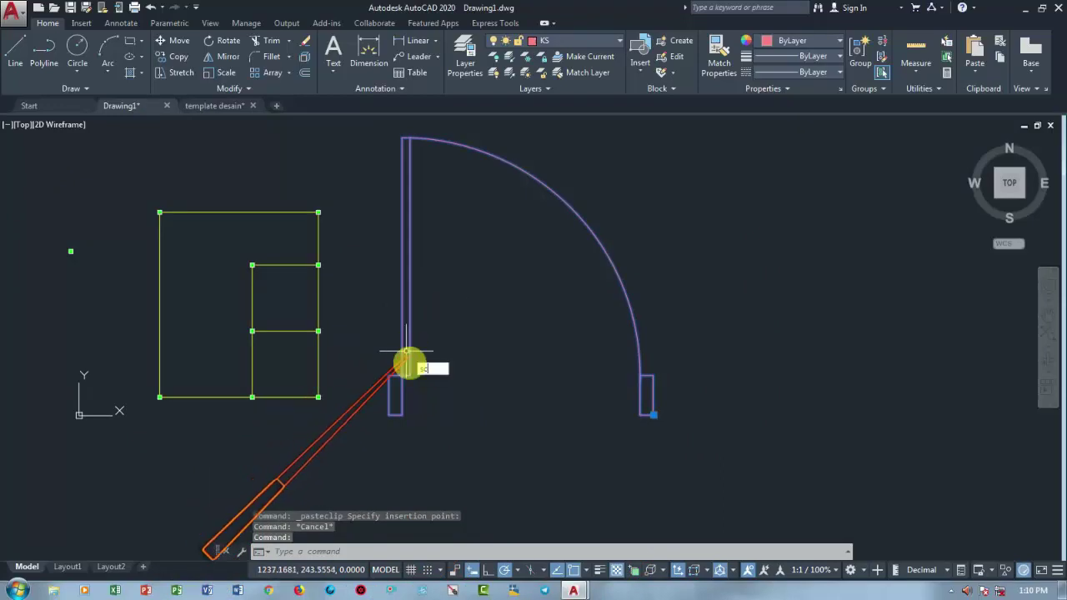
{"action": "key", "text": "Return"}
{"action": "left_click", "coordinate": [441, 442]}
{"action": "type", "text": "r"}
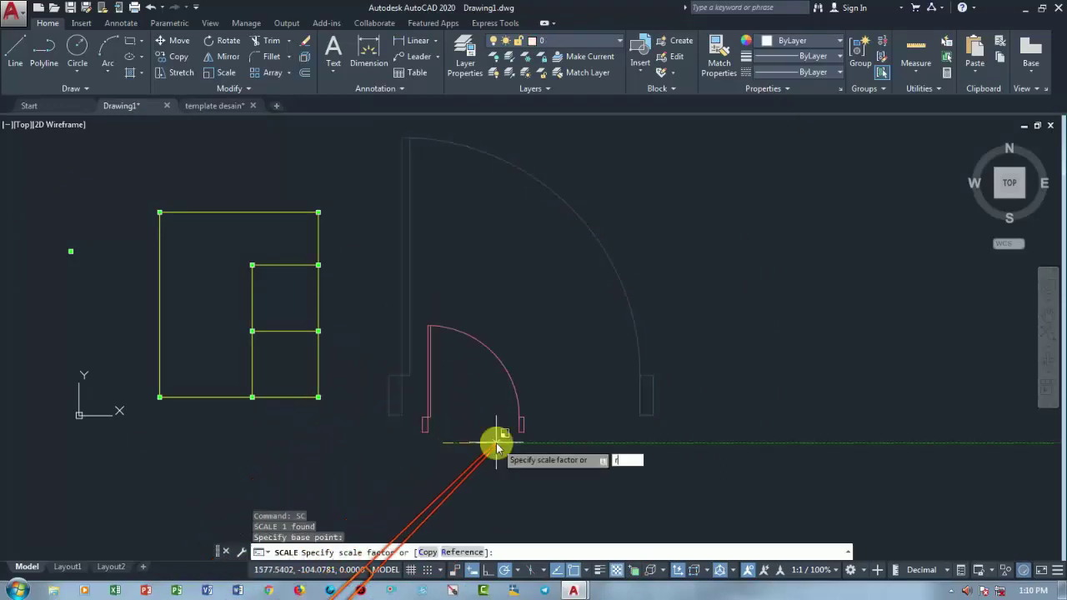
{"action": "key", "text": "Return"}
{"action": "left_click", "coordinate": [388, 414]}
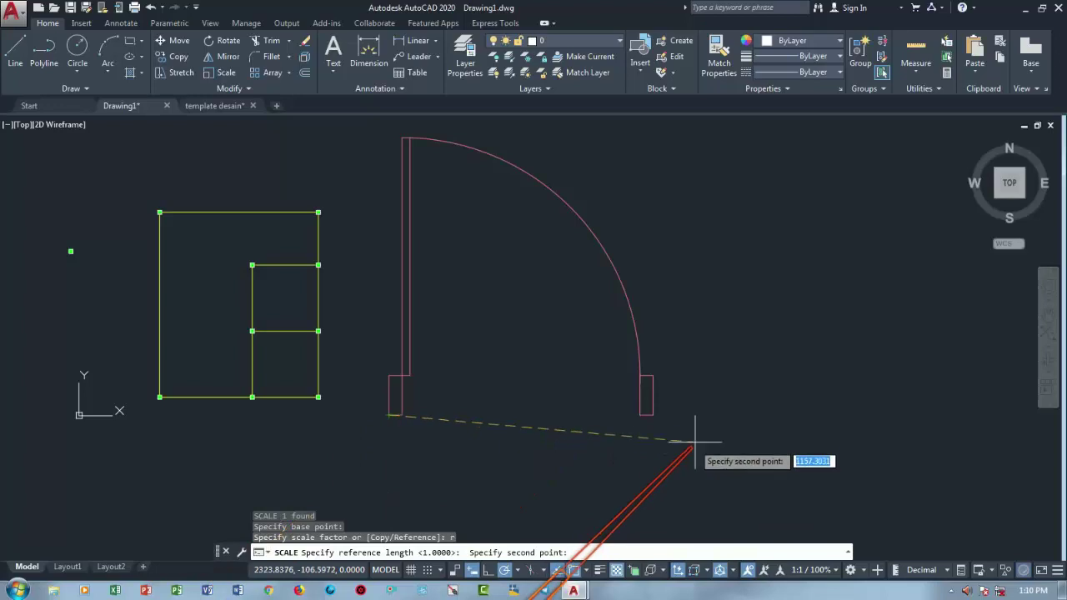
{"action": "left_click", "coordinate": [655, 414]}
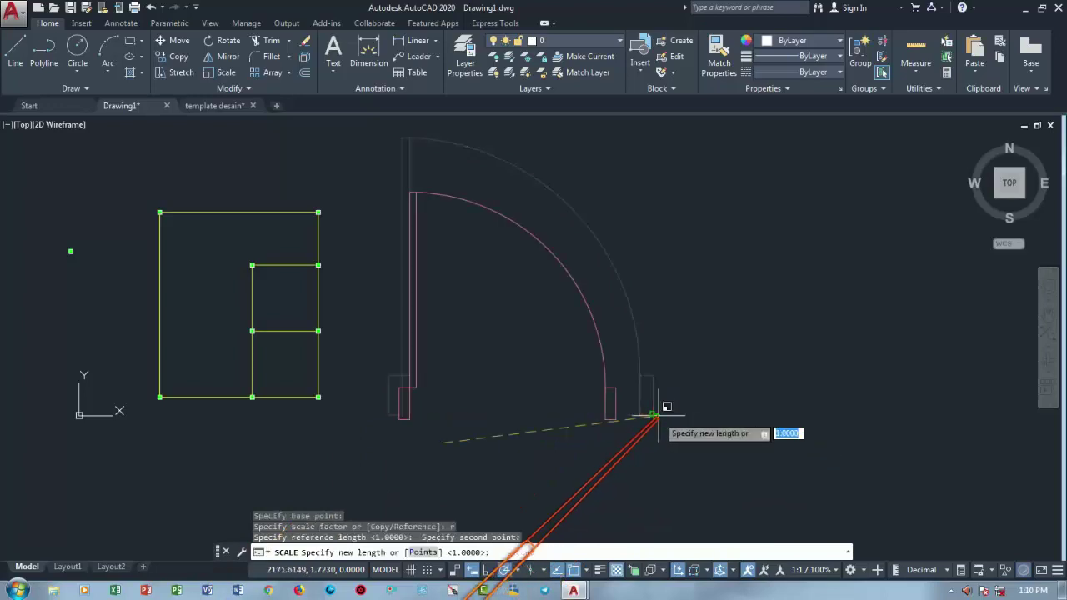
{"action": "key", "text": "Return"}
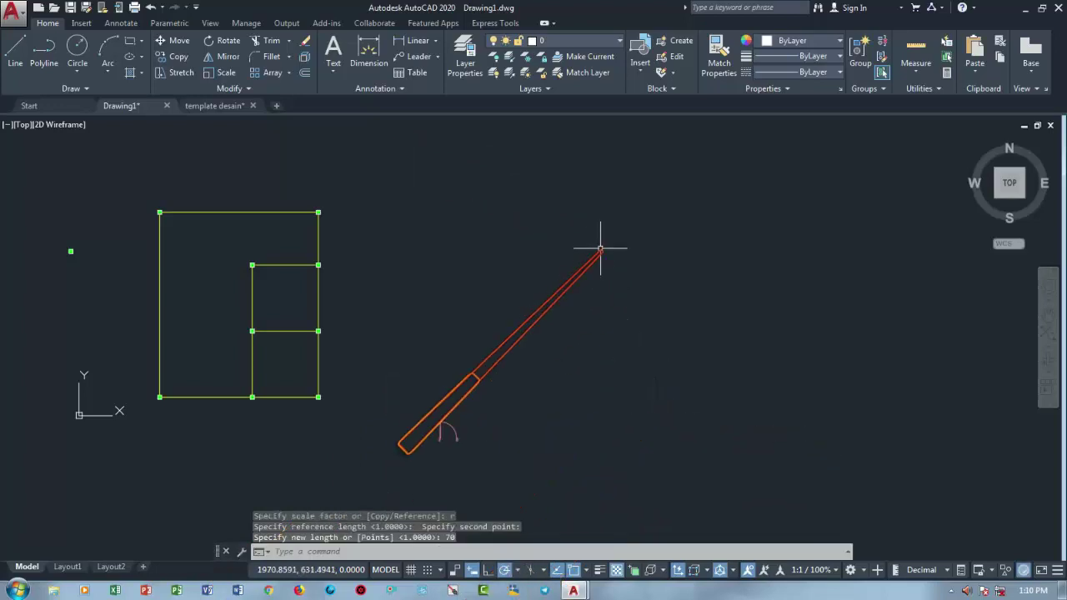
{"action": "scroll", "coordinate": [393, 452], "scroll_direction": "up", "scroll_amount": 2}
{"action": "scroll", "coordinate": [392, 453], "scroll_direction": "up", "scroll_amount": 2}
{"action": "left_click", "coordinate": [639, 270]}
Move the selected door to the large room's corner
{"action": "left_click", "coordinate": [819, 445]}
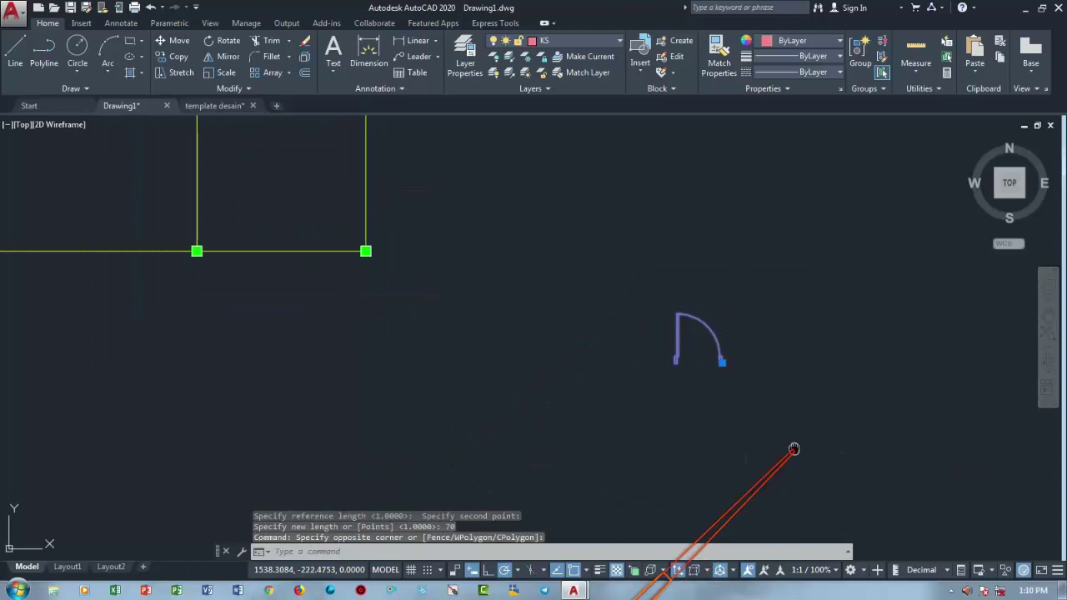
{"action": "middle_click_drag", "start_coordinate": [792, 445], "coordinate": [764, 450]}
{"action": "type", "text": "m"}
{"action": "key", "text": "Return"}
{"action": "left_click", "coordinate": [683, 364]}
{"action": "scroll", "coordinate": [682, 364], "scroll_direction": "down", "scroll_amount": 4}
{"action": "scroll", "coordinate": [534, 425], "scroll_direction": "up", "scroll_amount": 2}
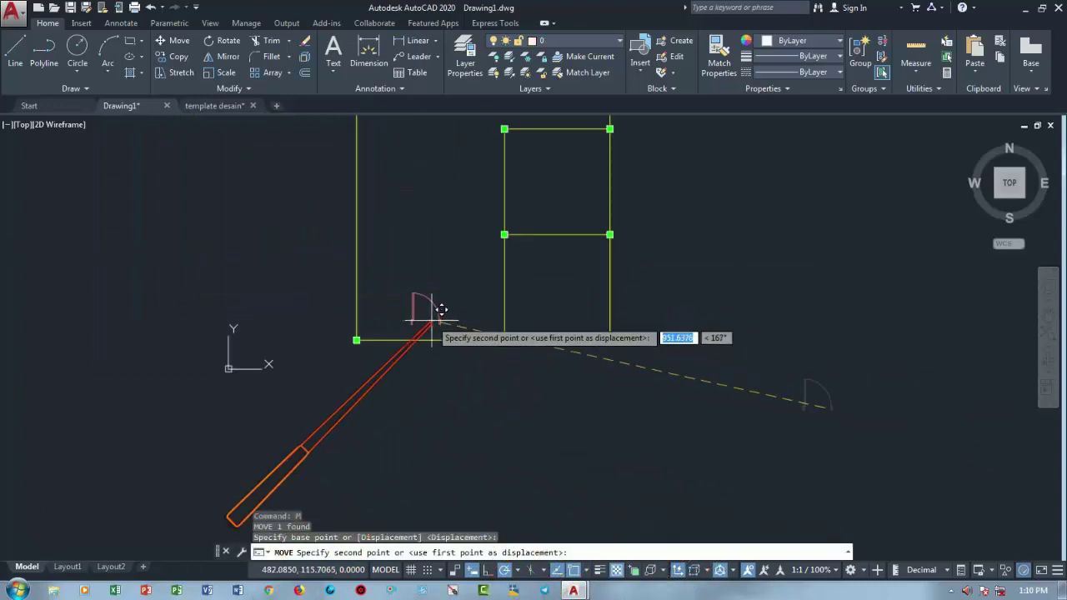
{"action": "left_click", "coordinate": [423, 316]}
Copy the door into the lower-right room
{"action": "left_click", "coordinate": [379, 283]}
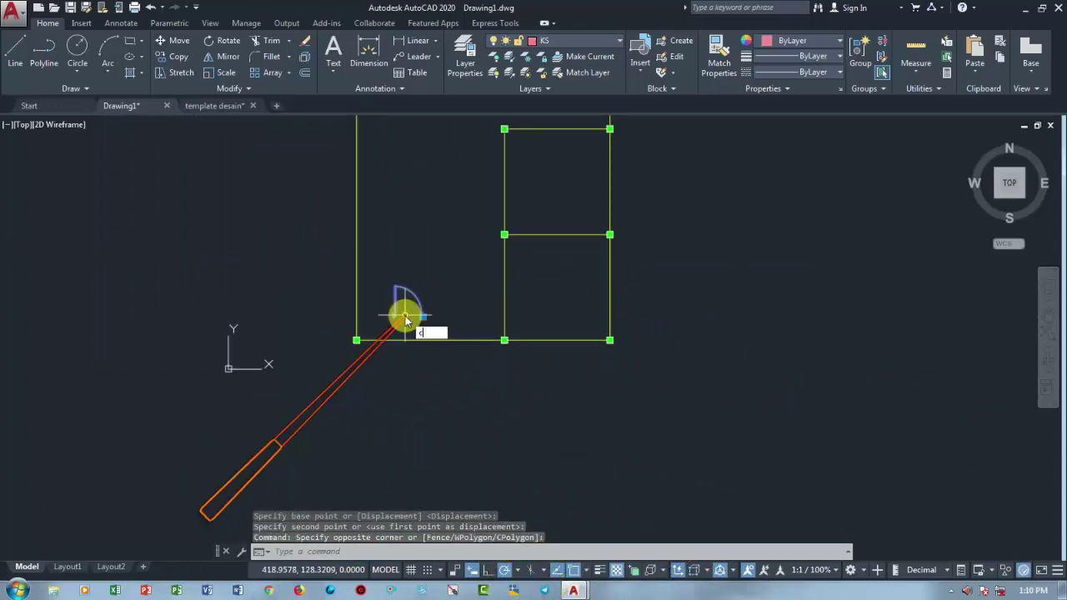
{"action": "type", "text": "o"}
{"action": "key", "text": "Return"}
{"action": "left_click", "coordinate": [395, 318]}
{"action": "left_click", "coordinate": [540, 297]}
{"action": "middle_click_drag", "start_coordinate": [538, 216], "coordinate": [514, 305]}
{"action": "key", "text": "Return"}
{"action": "scroll", "coordinate": [397, 325], "scroll_direction": "up", "scroll_amount": 4}
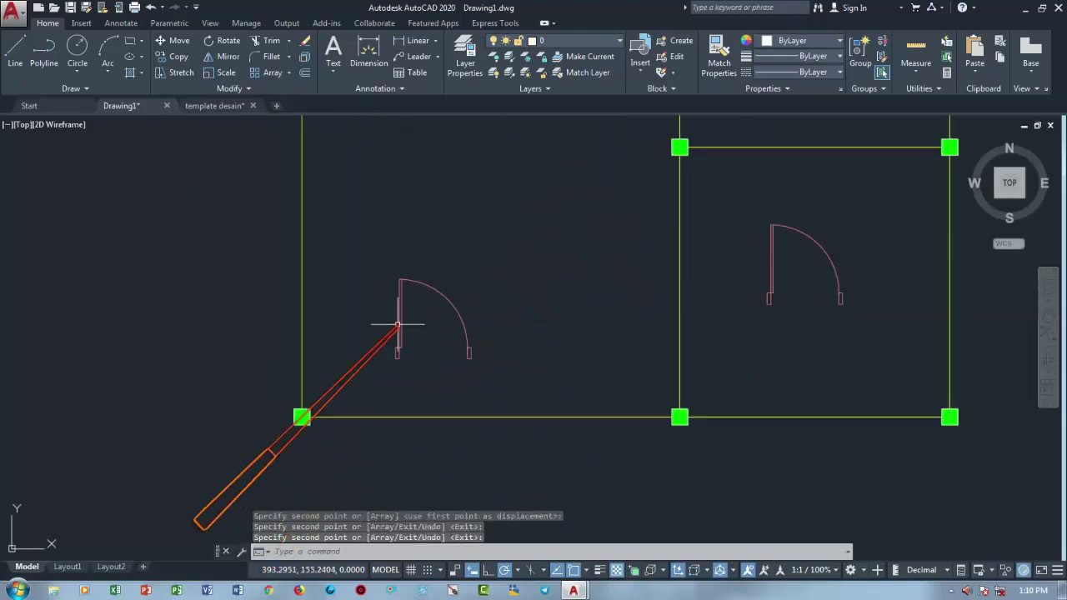
Move the left door to its room's lower-left corner
{"action": "left_click", "coordinate": [367, 233]}
{"action": "left_click", "coordinate": [495, 389]}
{"action": "type", "text": "m"}
{"action": "key", "text": "Return"}
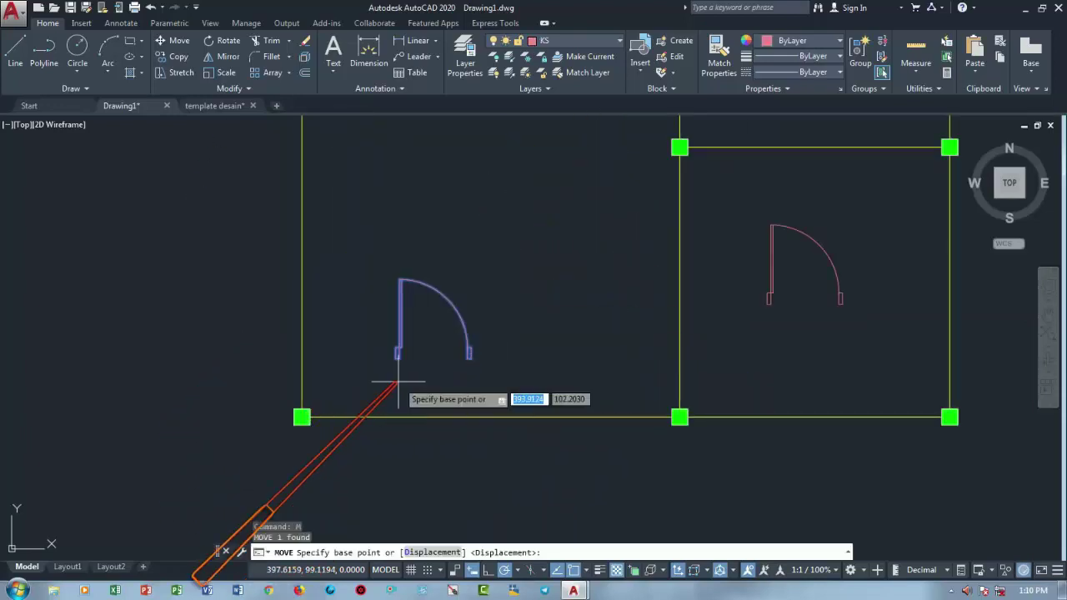
{"action": "scroll", "coordinate": [393, 369], "scroll_direction": "up", "scroll_amount": 2}
{"action": "left_click", "coordinate": [398, 351]}
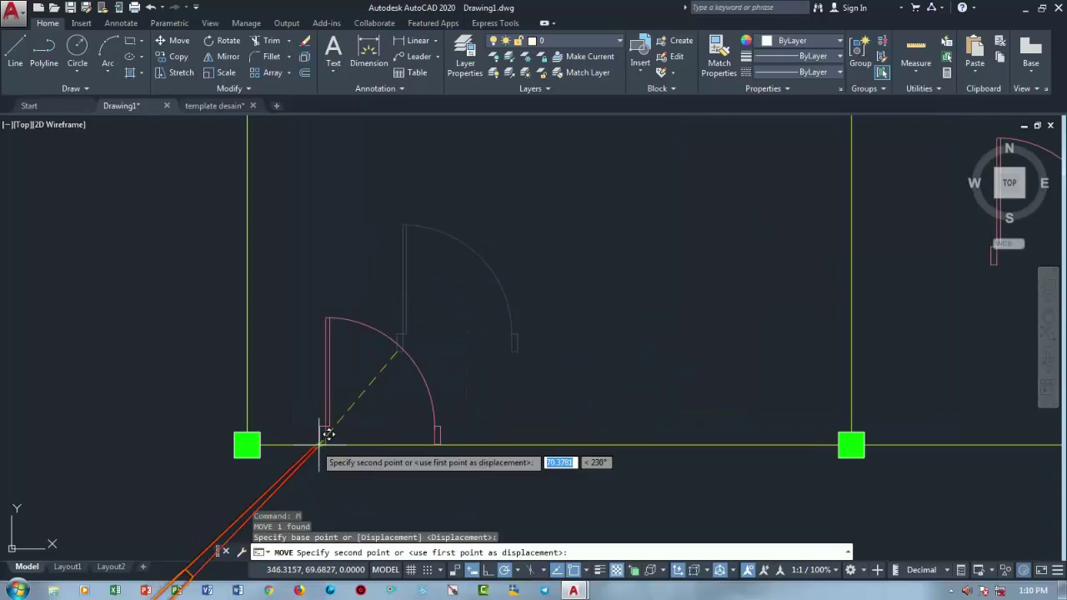
{"action": "left_click", "coordinate": [271, 447]}
{"action": "scroll", "coordinate": [473, 435], "scroll_direction": "down", "scroll_amount": 2}
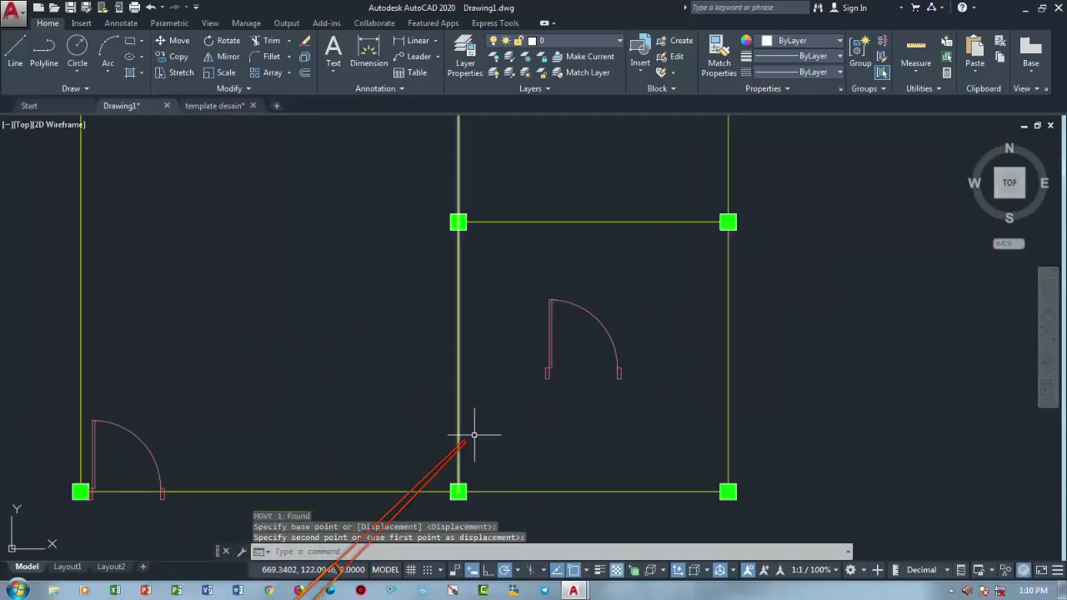
Rotate the right room's door to fit its wall
{"action": "left_click", "coordinate": [531, 261]}
{"action": "left_click", "coordinate": [639, 428]}
{"action": "type", "text": "ro"}
{"action": "key", "text": "Return"}
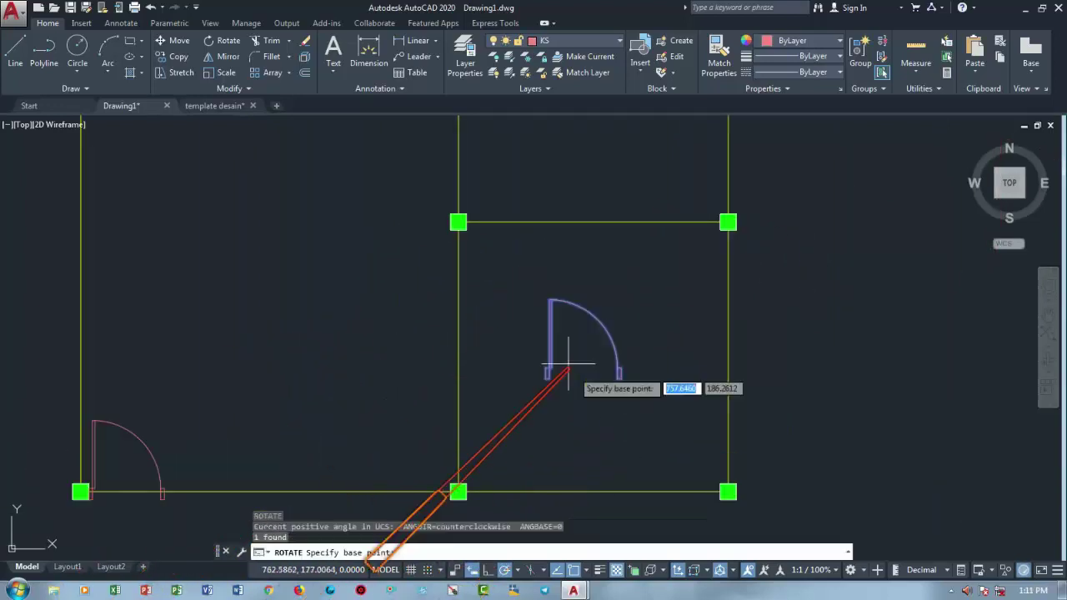
{"action": "left_click", "coordinate": [569, 345]}
{"action": "left_click", "coordinate": [569, 428]}
Start moving the rotated right-room door from its corner
{"action": "left_click", "coordinate": [624, 405]}
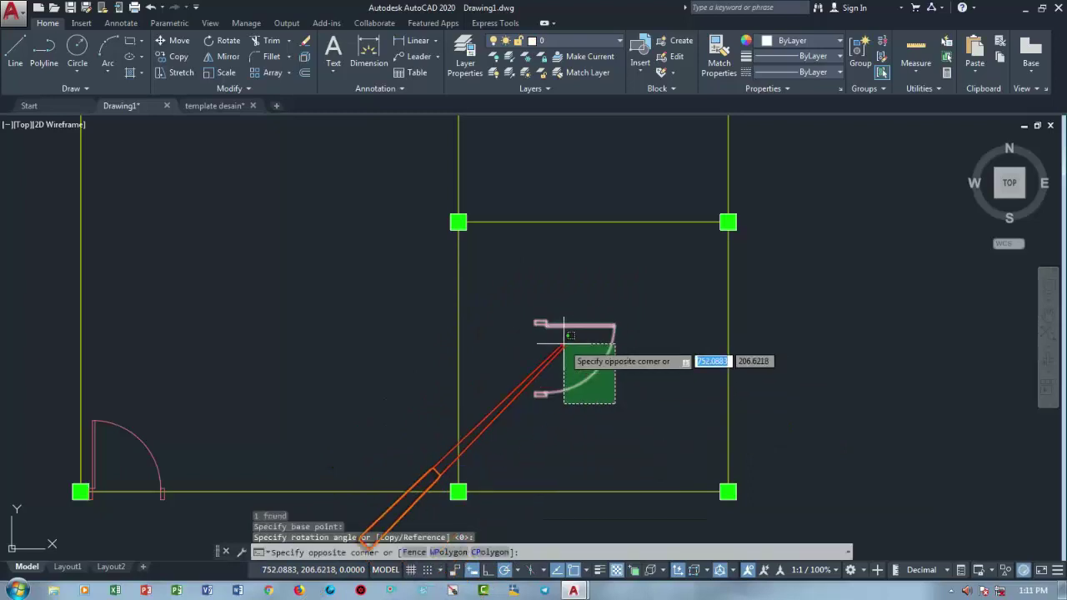
{"action": "left_click", "coordinate": [561, 358]}
{"action": "type", "text": "m"}
{"action": "key", "text": "Return"}
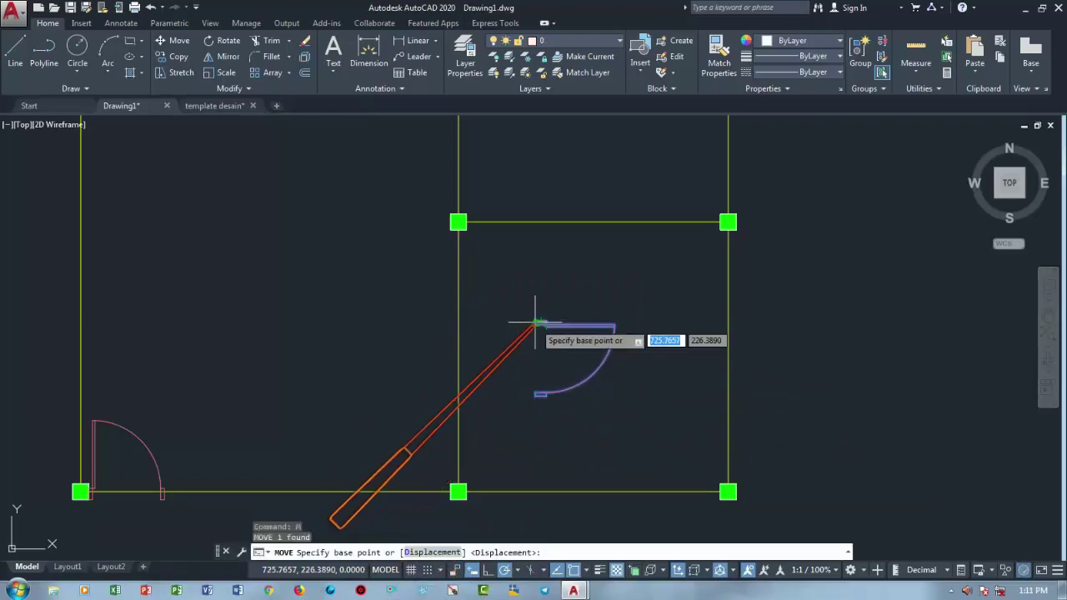
{"action": "left_click", "coordinate": [537, 323]}
{"action": "scroll", "coordinate": [442, 250], "scroll_direction": "up", "scroll_amount": 4}
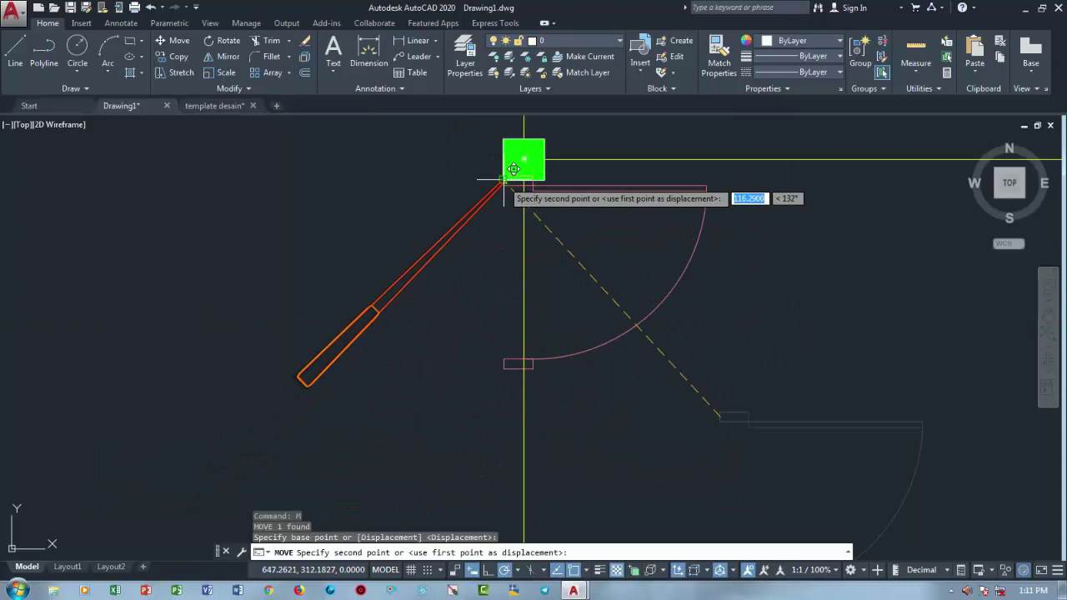
{"action": "scroll", "coordinate": [517, 167], "scroll_direction": "down", "scroll_amount": 2}
{"action": "scroll", "coordinate": [492, 250], "scroll_direction": "down", "scroll_amount": 2}
{"action": "scroll", "coordinate": [450, 321], "scroll_direction": "down", "scroll_amount": 2}
{"action": "scroll", "coordinate": [422, 317], "scroll_direction": "up", "scroll_amount": 1}
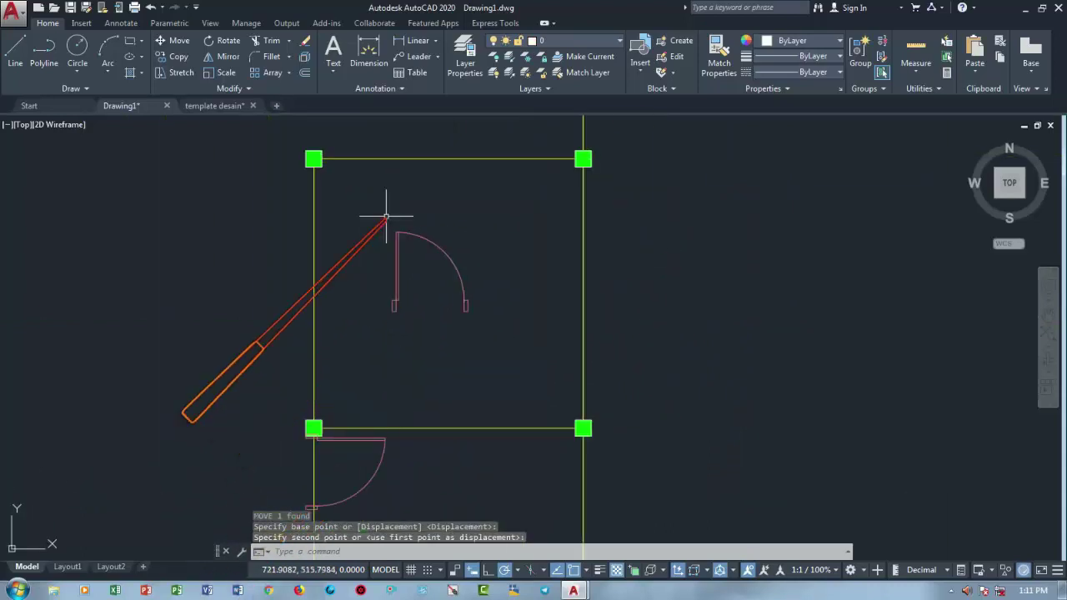
Rotate the upper room's door 270 degrees
{"action": "left_click", "coordinate": [381, 217]}
{"action": "left_click", "coordinate": [488, 309]}
{"action": "type", "text": "o"}
{"action": "key", "text": "Return"}
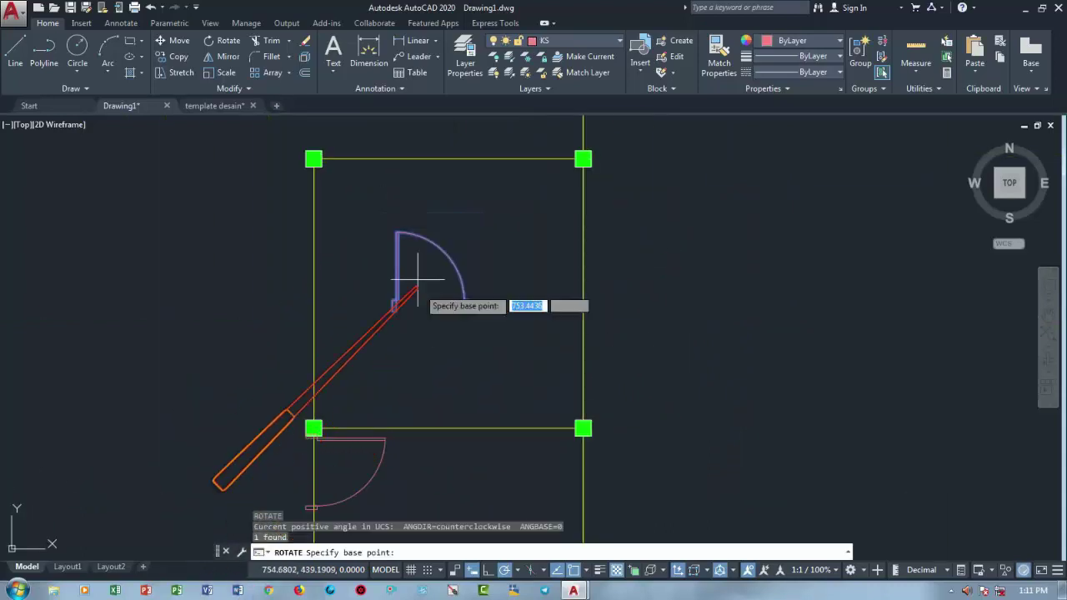
{"action": "left_click", "coordinate": [418, 269]}
{"action": "left_click", "coordinate": [421, 320]}
Move the rotated door to the upper room's upper-left corner
{"action": "left_click", "coordinate": [445, 348]}
{"action": "left_click", "coordinate": [405, 277]}
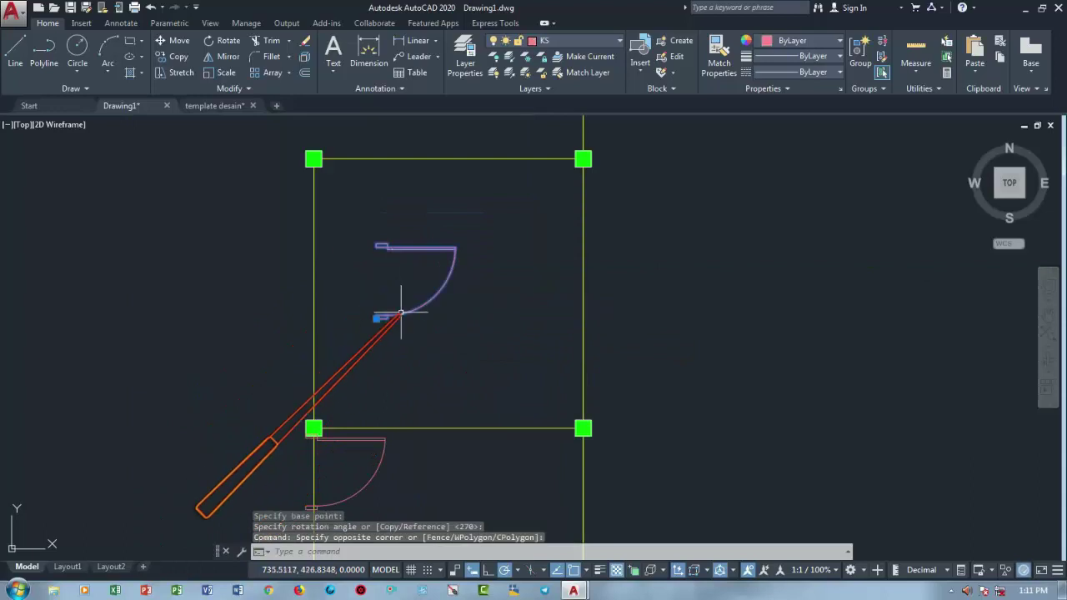
{"action": "type", "text": "m"}
{"action": "key", "text": "Return"}
{"action": "scroll", "coordinate": [381, 238], "scroll_direction": "up", "scroll_amount": 2}
{"action": "left_click", "coordinate": [380, 236]}
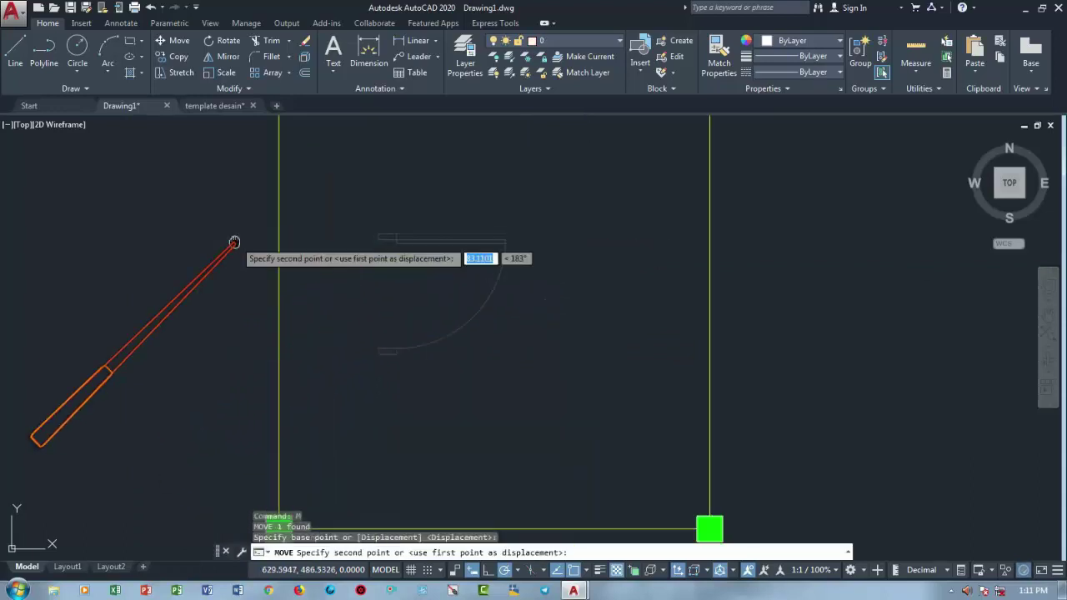
{"action": "middle_click_drag", "start_coordinate": [250, 467], "coordinate": [252, 268]}
{"action": "scroll", "coordinate": [260, 369], "scroll_direction": "up", "scroll_amount": 1}
{"action": "left_click", "coordinate": [285, 313]}
{"action": "scroll", "coordinate": [280, 352], "scroll_direction": "down", "scroll_amount": 4}
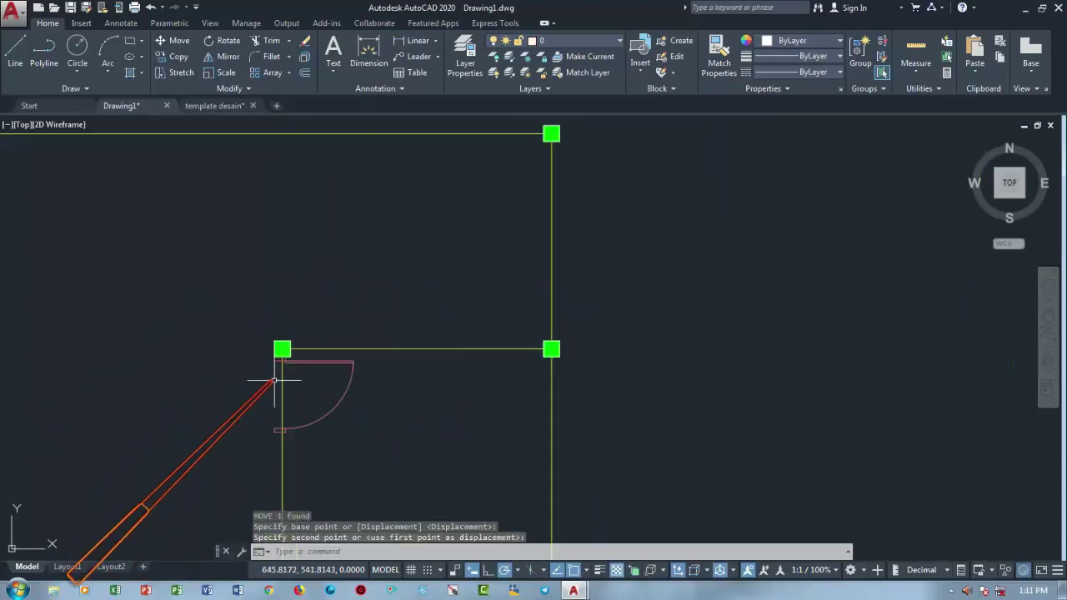
{"action": "scroll", "coordinate": [281, 353], "scroll_direction": "down", "scroll_amount": 2}
Erase the stray point left of the plan and re-centre the floor plan
{"action": "middle_click_drag", "start_coordinate": [416, 405], "coordinate": [519, 312]}
{"action": "scroll", "coordinate": [280, 355], "scroll_direction": "up", "scroll_amount": 2}
{"action": "left_click", "coordinate": [231, 333]}
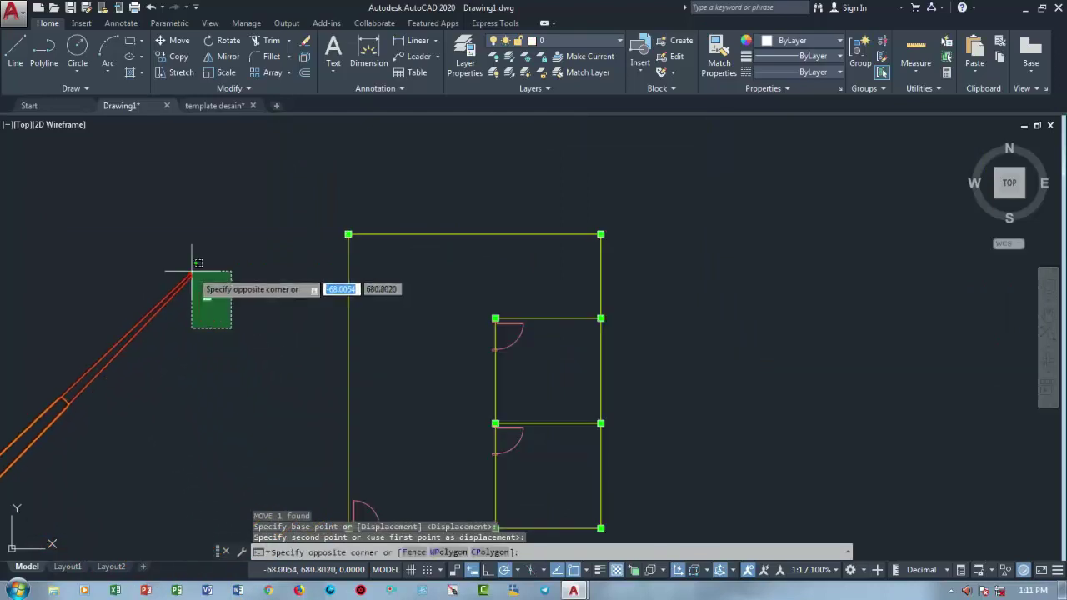
{"action": "left_click", "coordinate": [185, 274]}
{"action": "type", "text": "e"}
{"action": "key", "text": "Return"}
{"action": "middle_click_drag", "start_coordinate": [444, 349], "coordinate": [320, 328]}
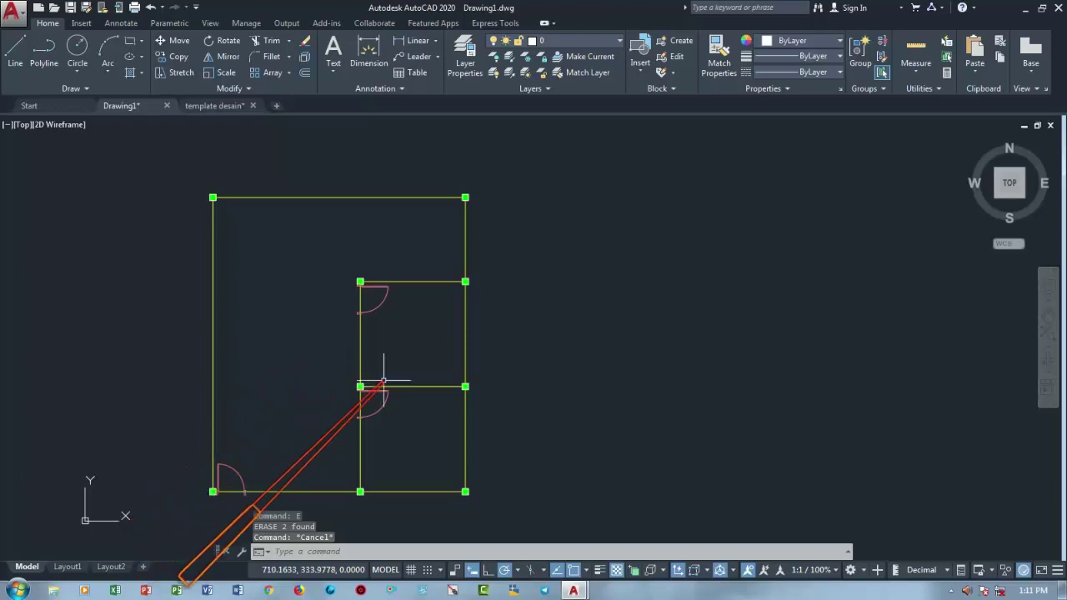
{"action": "scroll", "coordinate": [388, 374], "scroll_direction": "up", "scroll_amount": 2}
{"action": "mouse_move", "coordinate": [388, 374]}
{"action": "middle_mouse_down"}
{"action": "mouse_move", "coordinate": [627, 355]}
{"action": "mouse_move", "coordinate": [317, 338]}
{"action": "middle_mouse_up"}
{"action": "scroll", "coordinate": [627, 349], "scroll_direction": "down", "scroll_amount": 2}
{"action": "type", "text": "MI"}
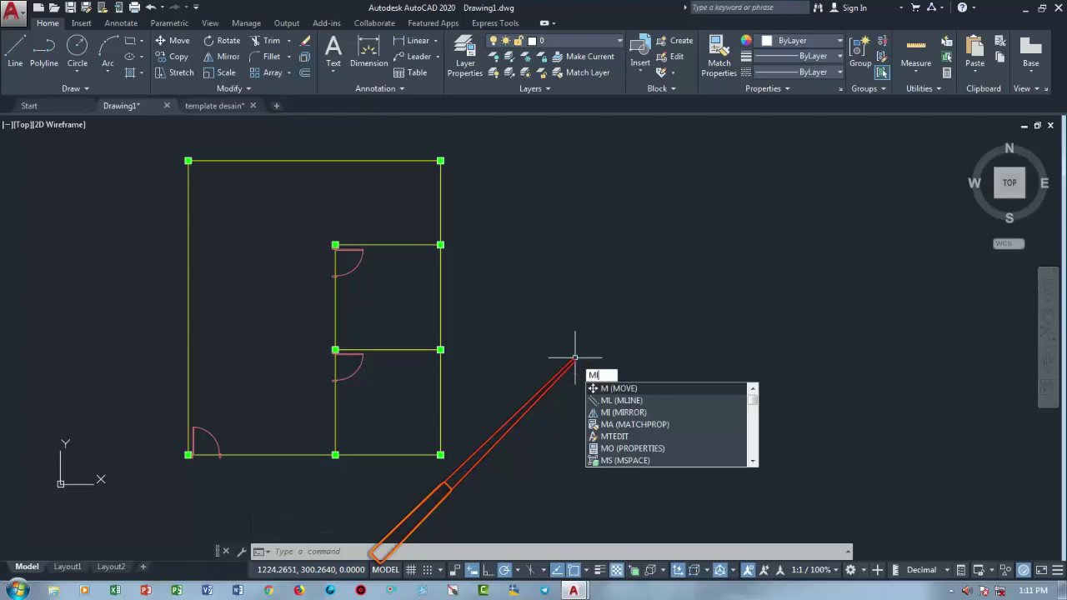
Open Multiline Style, start the new DINDINGBATA style, edit its line elements, then close it
{"action": "type", "text": "lst"}
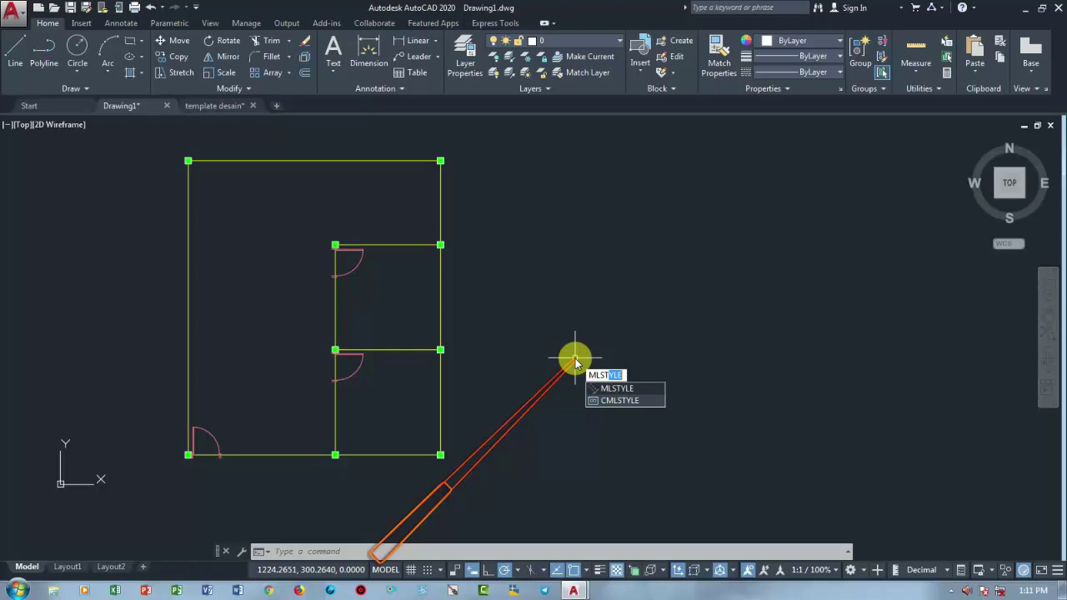
{"action": "key", "text": "Return"}
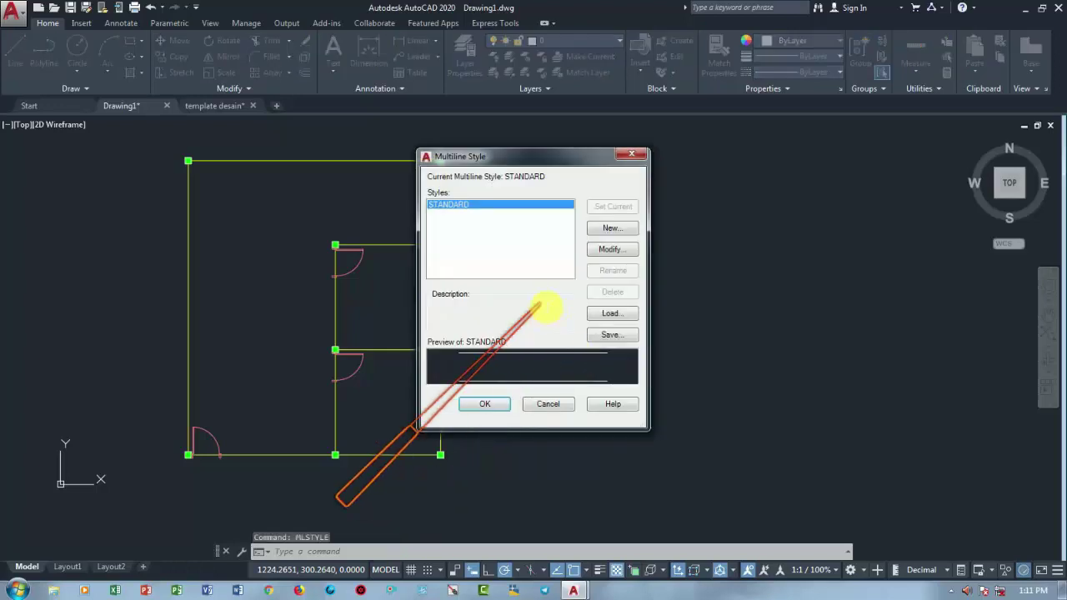
{"action": "left_click_drag", "start_coordinate": [496, 159], "coordinate": [621, 156]}
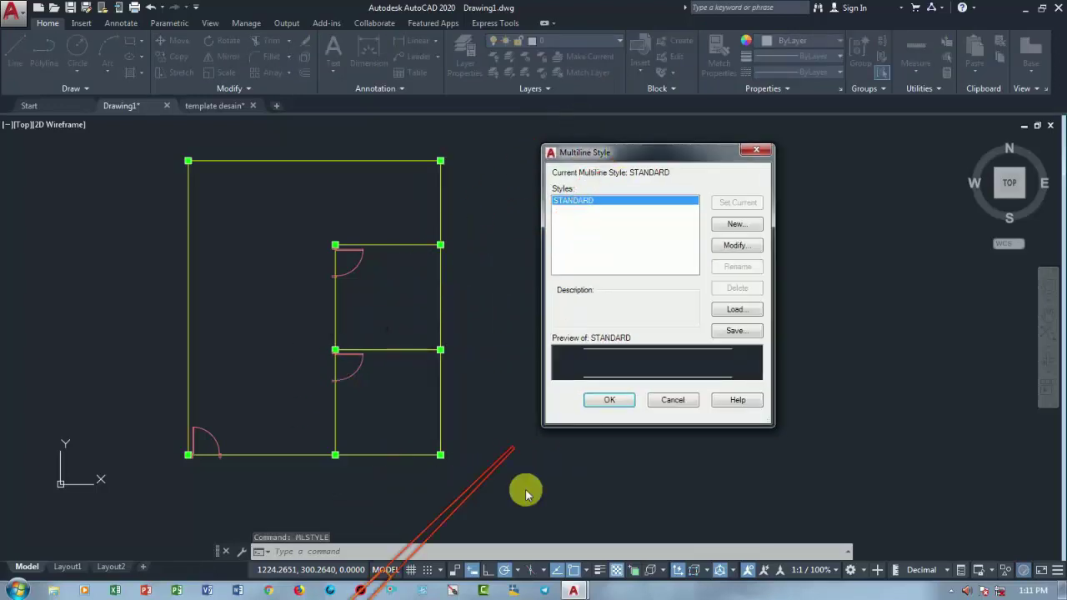
{"action": "left_click", "coordinate": [744, 227]}
{"action": "type", "text": "dindingbata"}
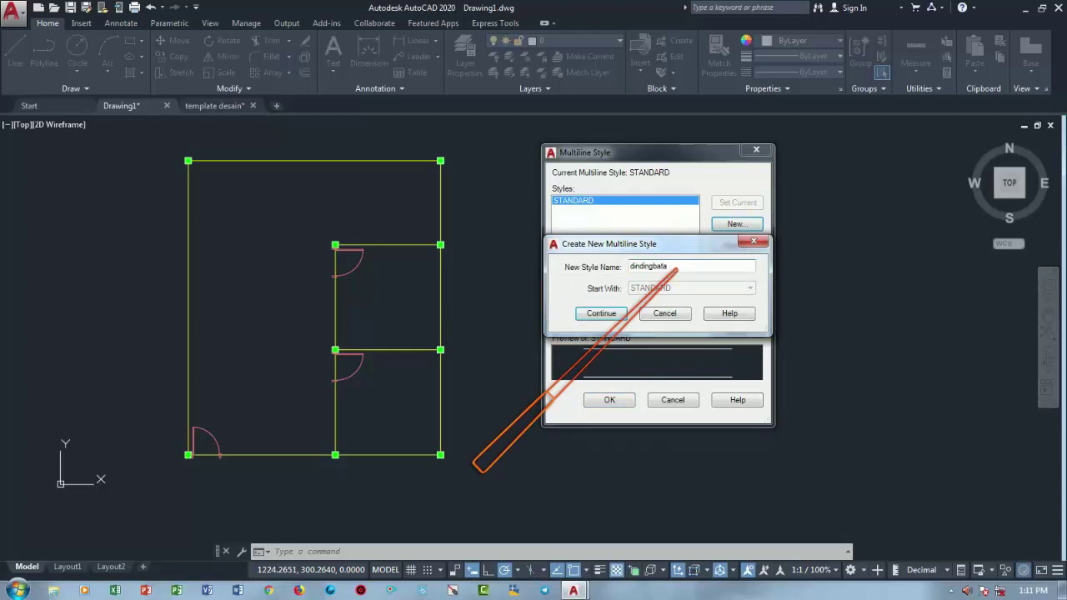
{"action": "left_click", "coordinate": [669, 269]}
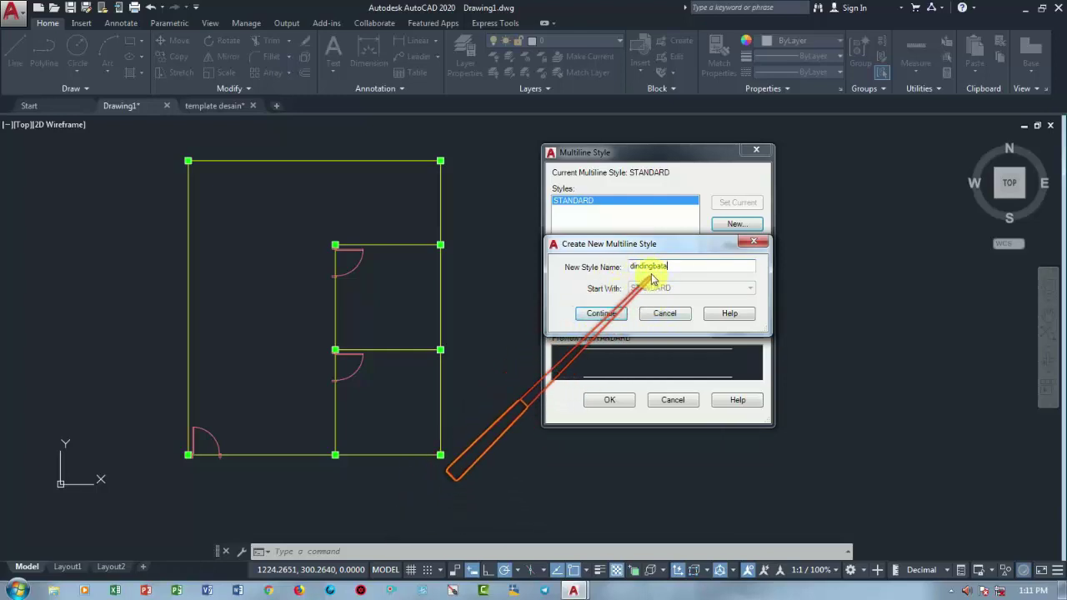
{"action": "left_click", "coordinate": [607, 322]}
{"action": "mouse_move", "coordinate": [353, 157]}
{"action": "left_mouse_down"}
{"action": "mouse_move", "coordinate": [437, 173]}
{"action": "mouse_move", "coordinate": [691, 172]}
{"action": "left_mouse_up"}
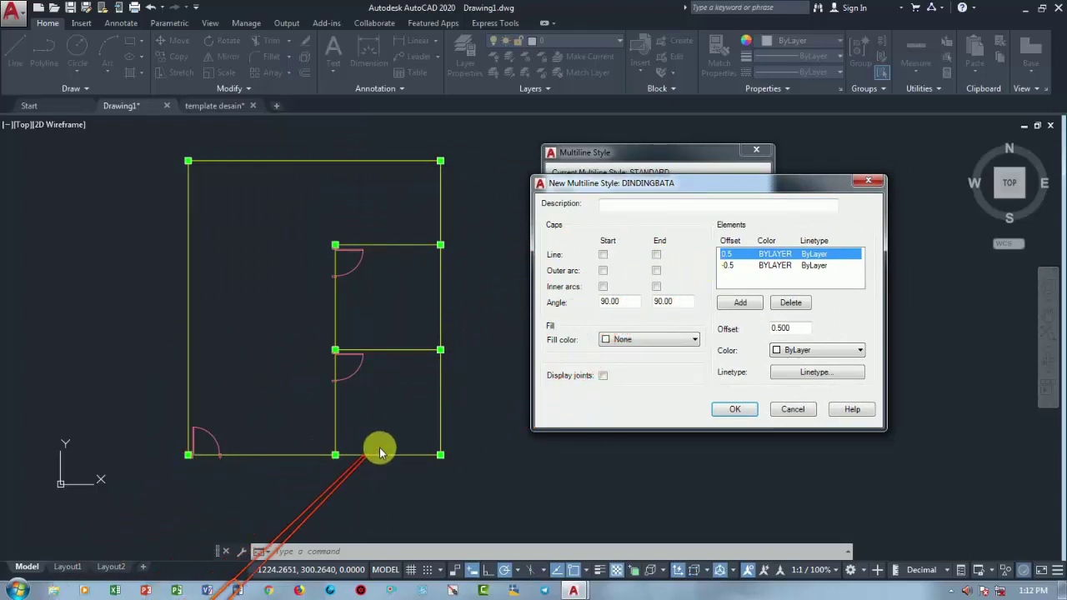
{"action": "left_click", "coordinate": [719, 254]}
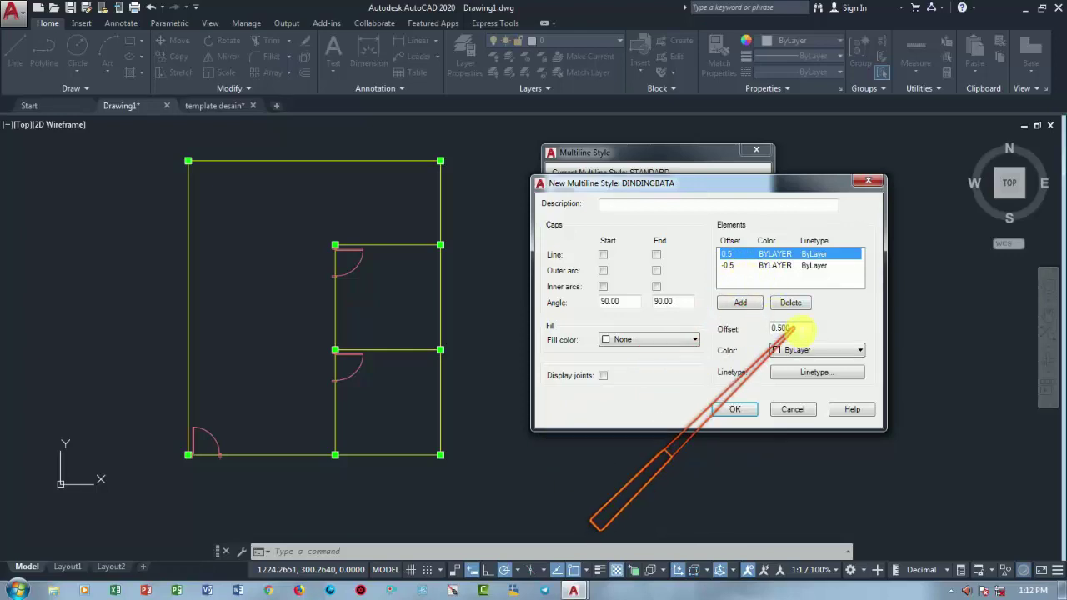
{"action": "left_click", "coordinate": [866, 180]}
Place a horizontal construction line in the empty area right of the plan
{"action": "left_click", "coordinate": [756, 152]}
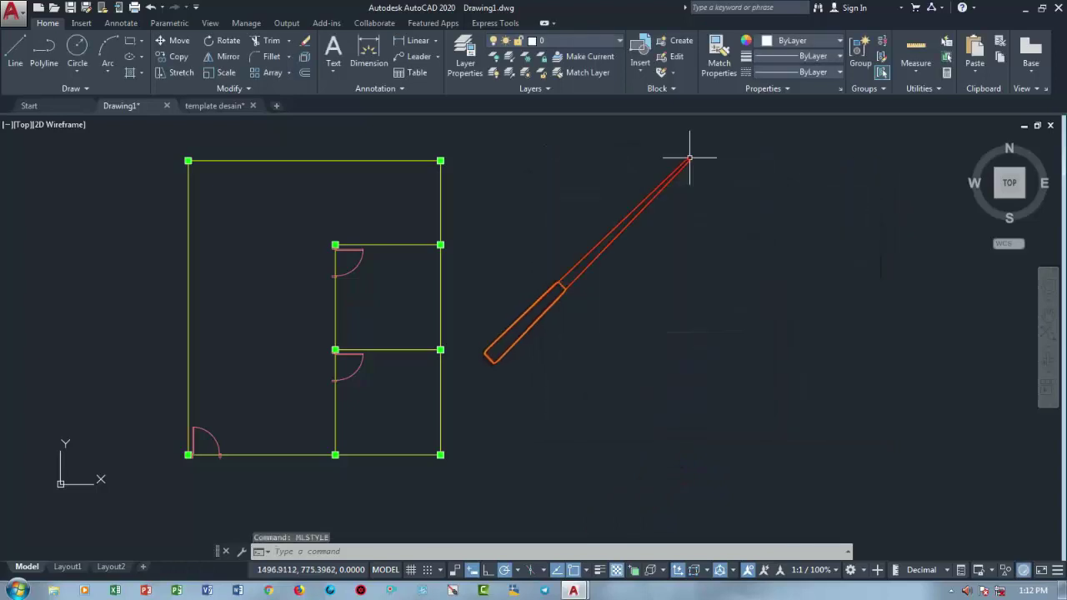
{"action": "middle_click_drag", "start_coordinate": [691, 155], "coordinate": [310, 154]}
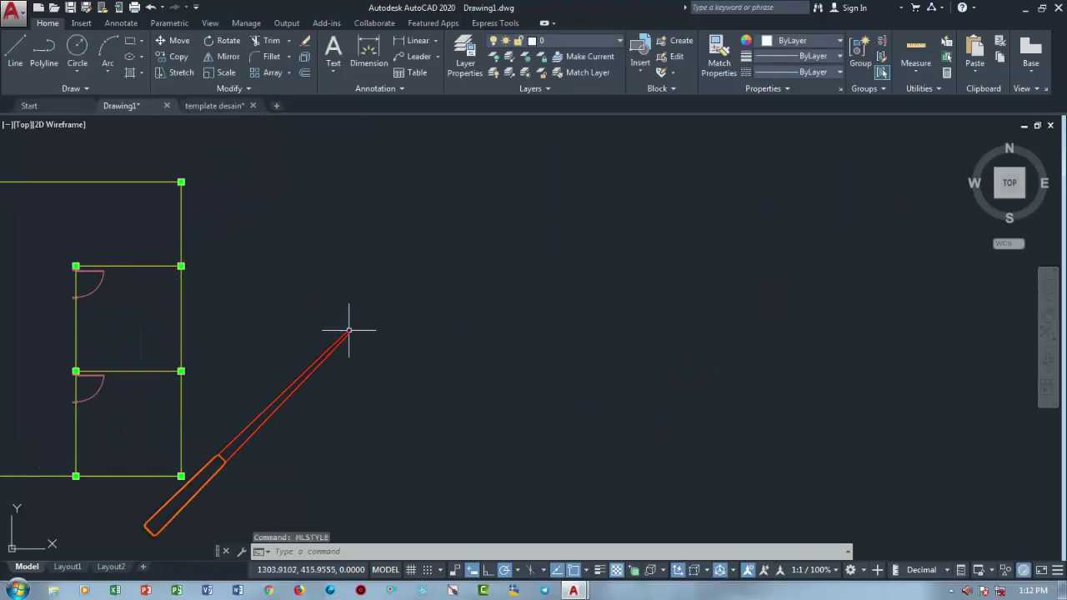
{"action": "type", "text": "l"}
{"action": "key", "text": "Return"}
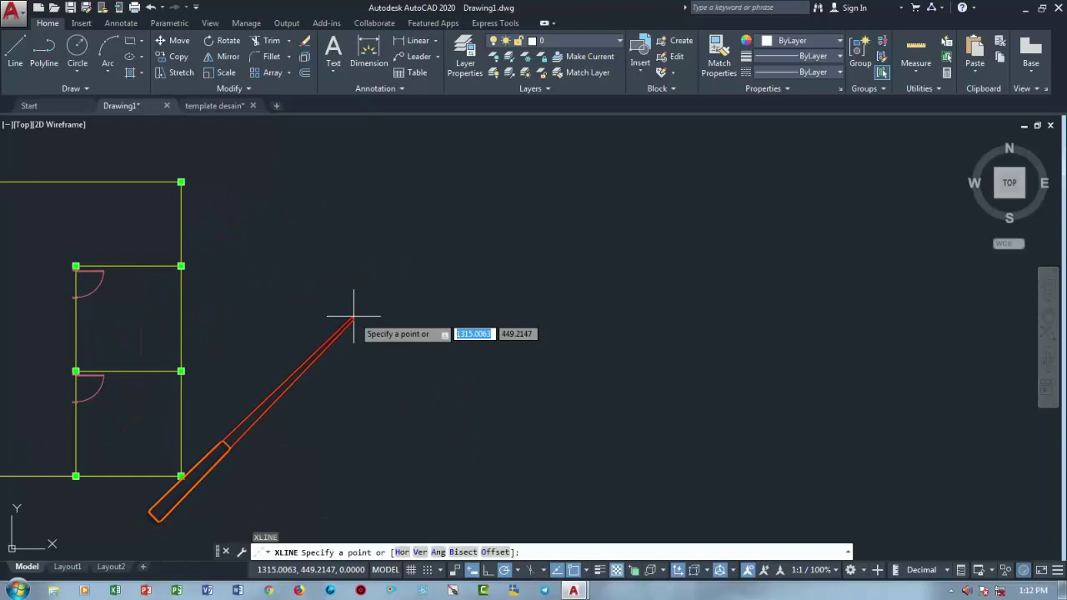
{"action": "type", "text": "h"}
{"action": "key", "text": "Return"}
{"action": "left_click", "coordinate": [602, 340]}
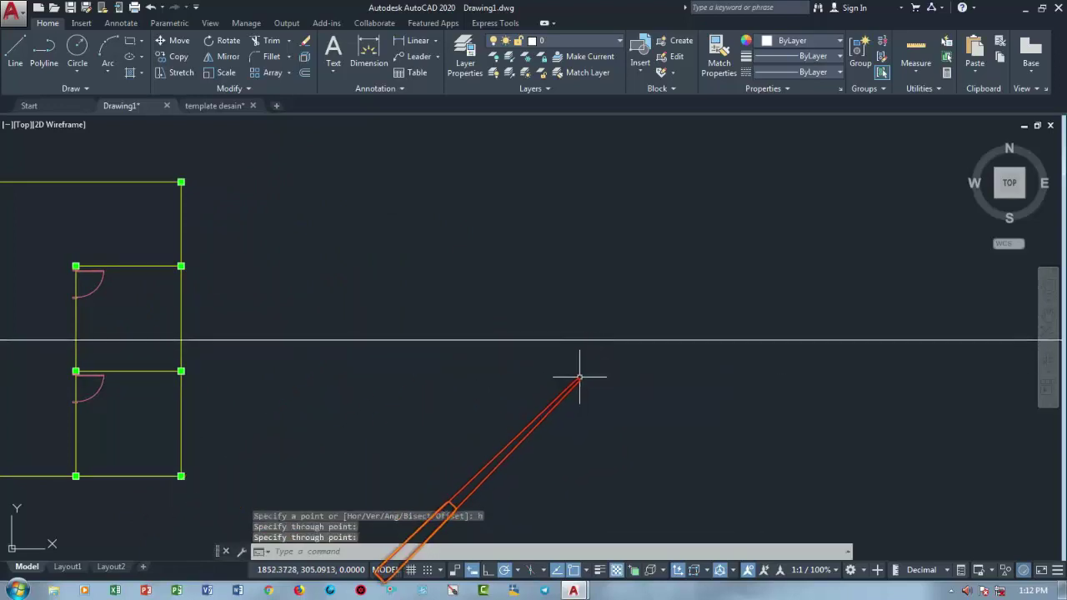
{"action": "type", "text": "x"}
{"action": "key", "text": "Return"}
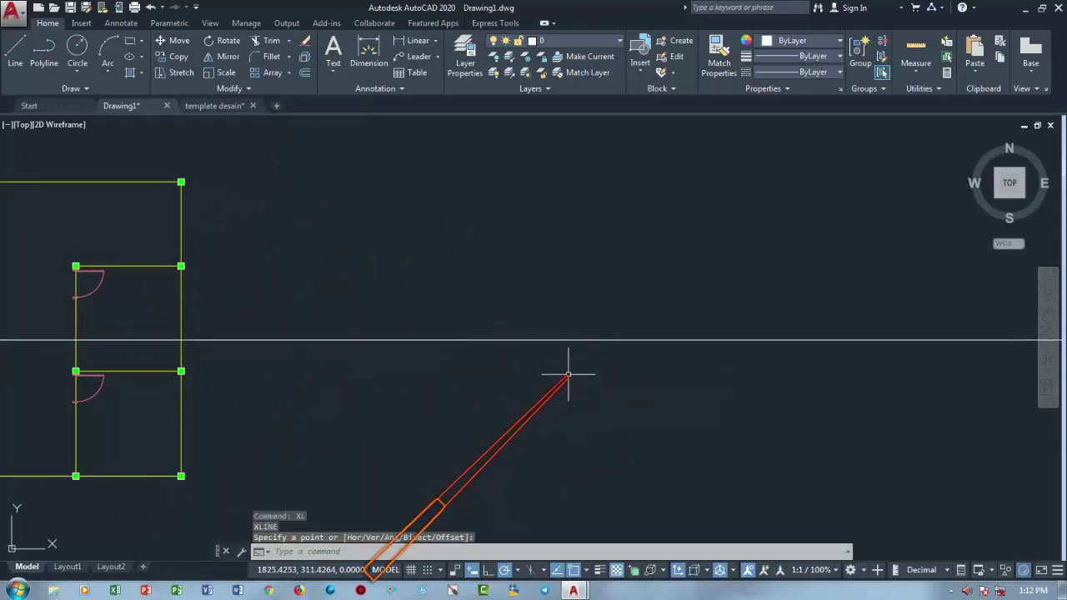
{"action": "type", "text": "v"}
Add a vertical construction line crossing it, after dismissing the saved views window
{"action": "key", "text": "Return"}
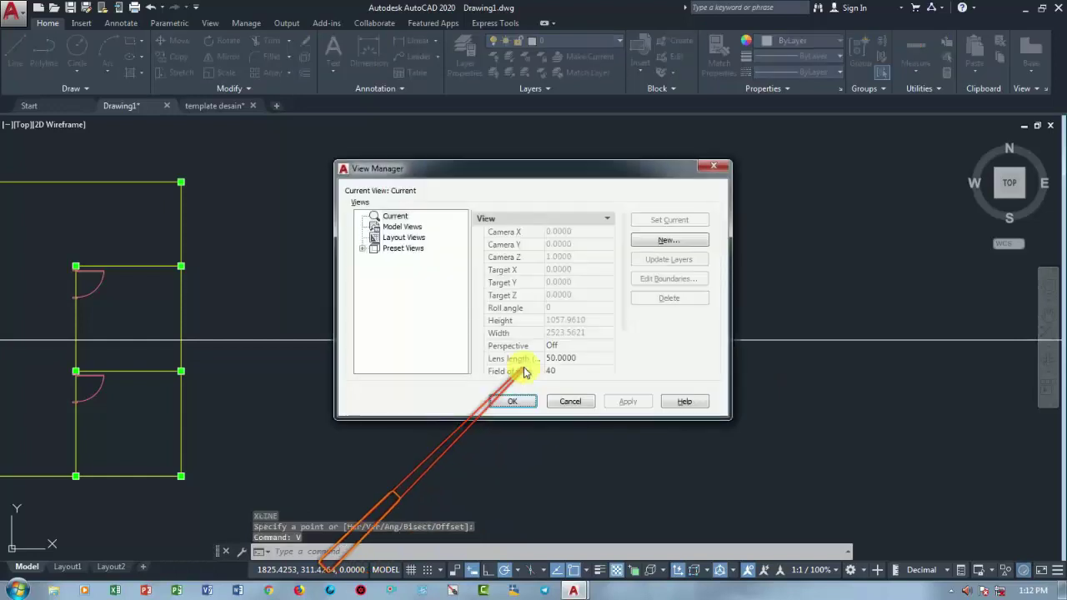
{"action": "left_click", "coordinate": [705, 169]}
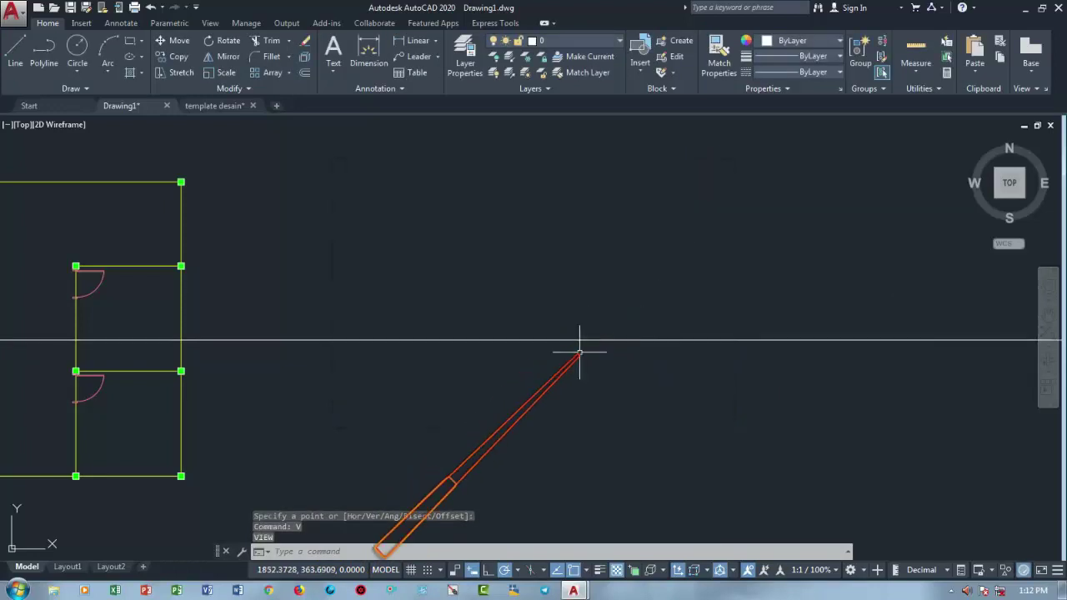
{"action": "type", "text": "l"}
{"action": "key", "text": "Return"}
{"action": "type", "text": "v"}
{"action": "key", "text": "Return"}
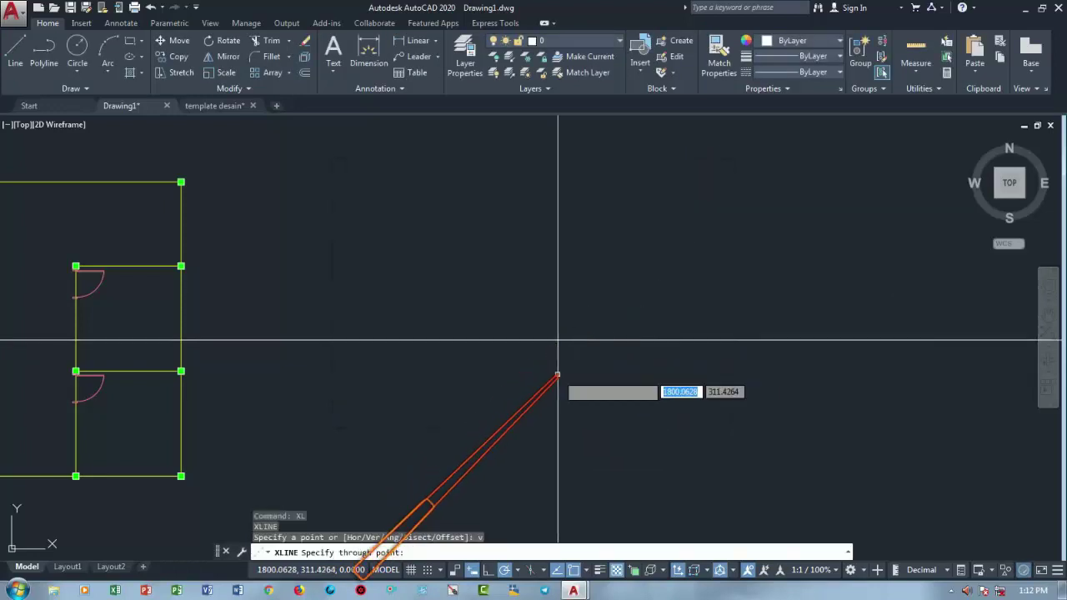
{"action": "key", "text": "Escape"}
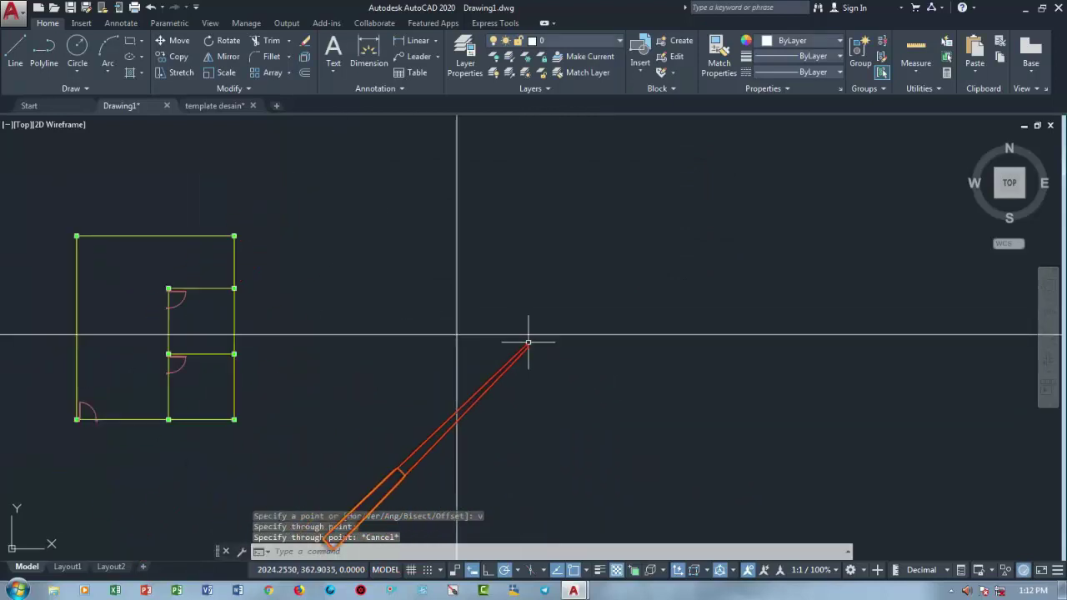
{"action": "left_click", "coordinate": [456, 218]}
{"action": "key", "text": "Escape"}
{"action": "scroll", "coordinate": [459, 261], "scroll_direction": "up", "scroll_amount": 2}
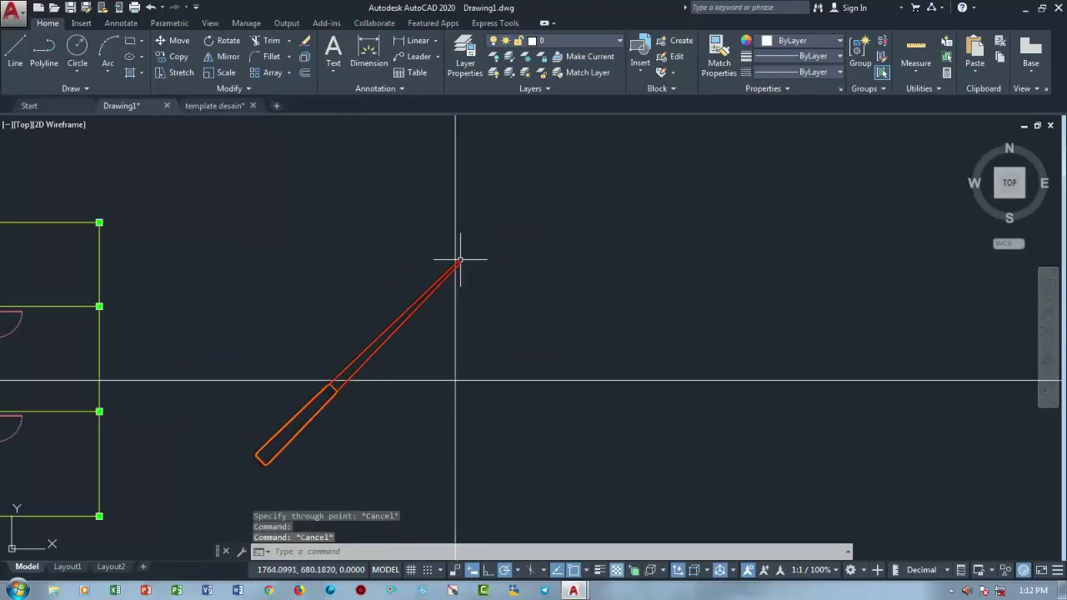
{"action": "scroll", "coordinate": [471, 405], "scroll_direction": "up", "scroll_amount": 1}
{"action": "scroll", "coordinate": [466, 400], "scroll_direction": "up", "scroll_amount": 1}
{"action": "scroll", "coordinate": [470, 381], "scroll_direction": "up", "scroll_amount": 1}
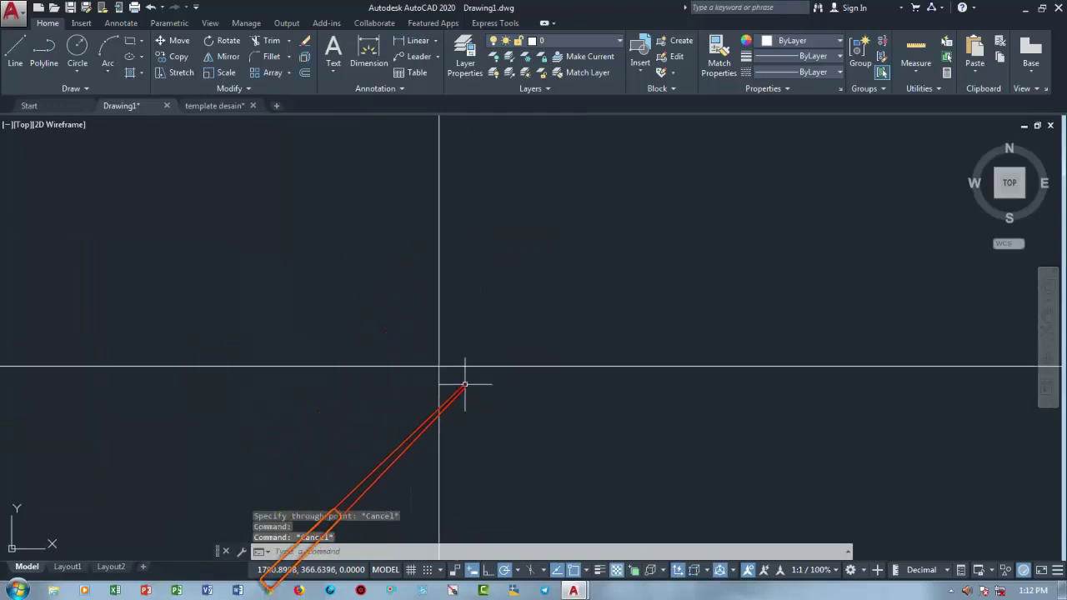
{"action": "scroll", "coordinate": [458, 355], "scroll_direction": "up", "scroll_amount": 1}
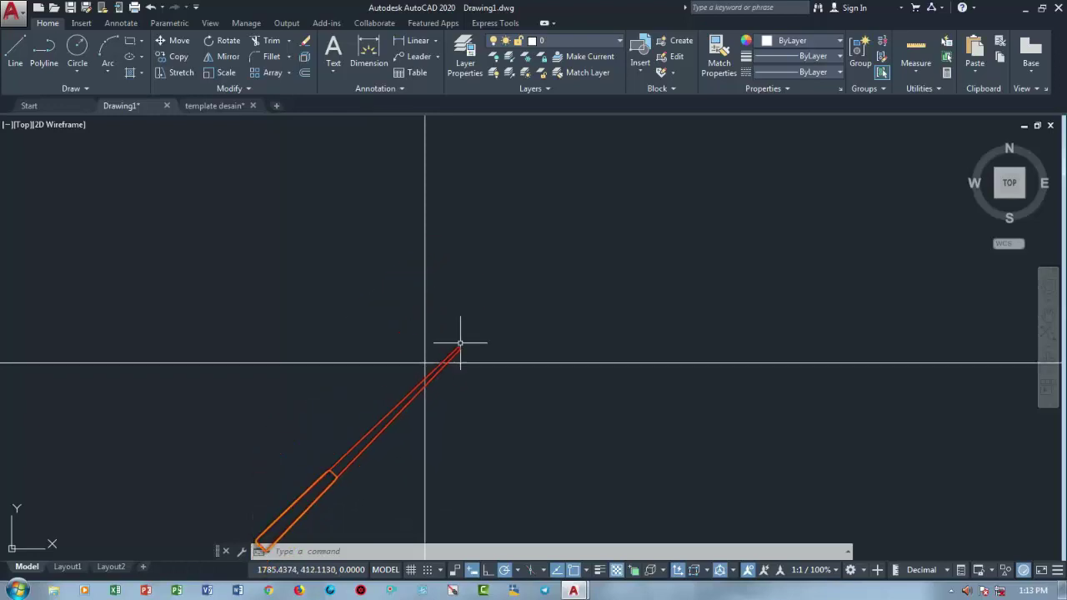
{"action": "type", "text": "c"}
Offset the horizontal construction line 7.5 above and below
{"action": "key", "text": "Return"}
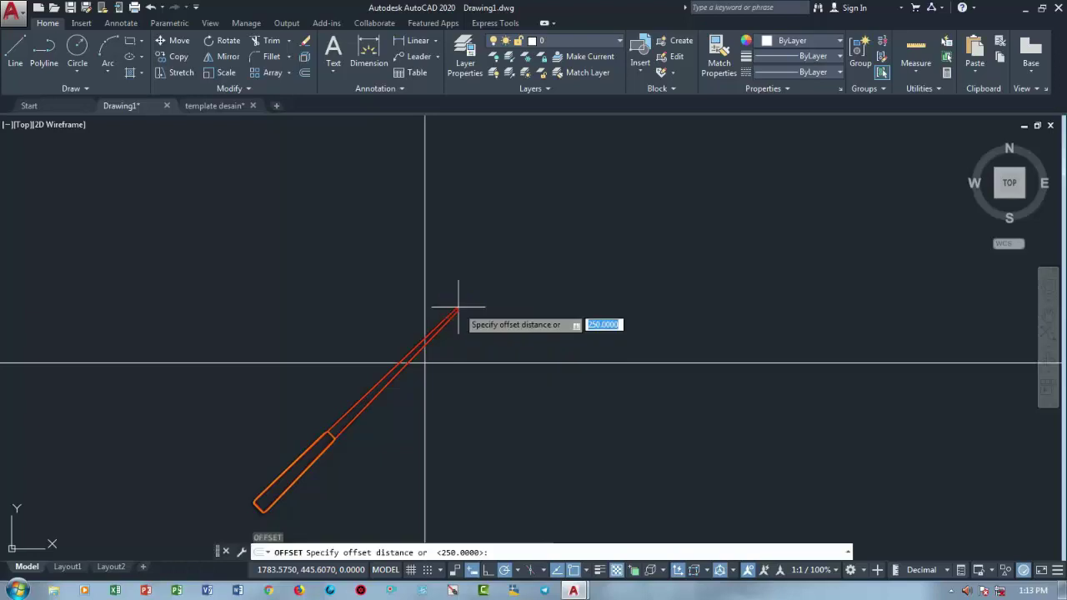
{"action": "type", "text": "7"}
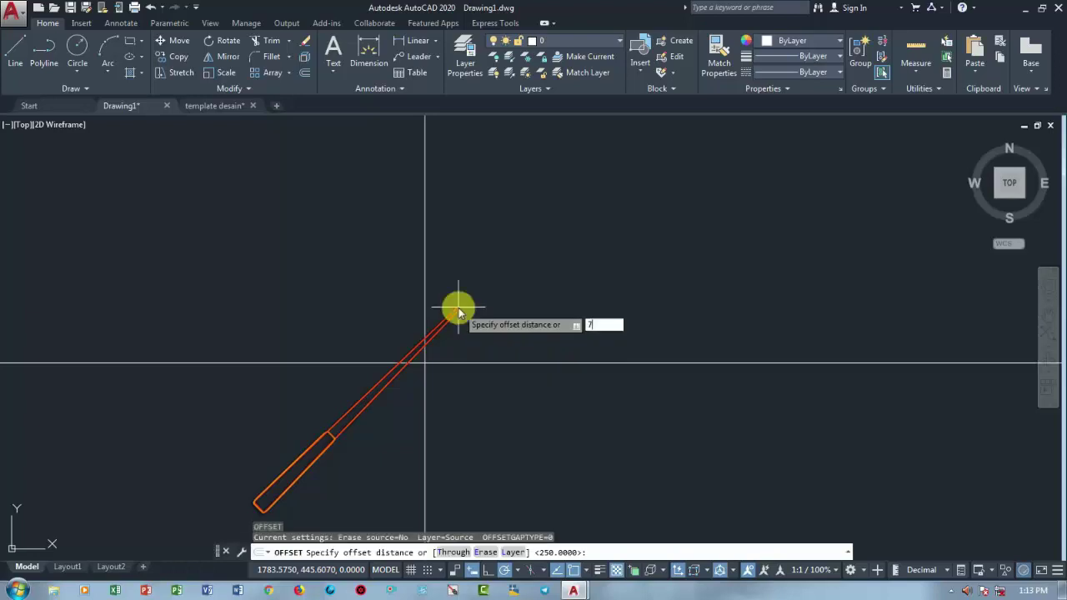
{"action": "type", "text": ".5"}
{"action": "key", "text": "Return"}
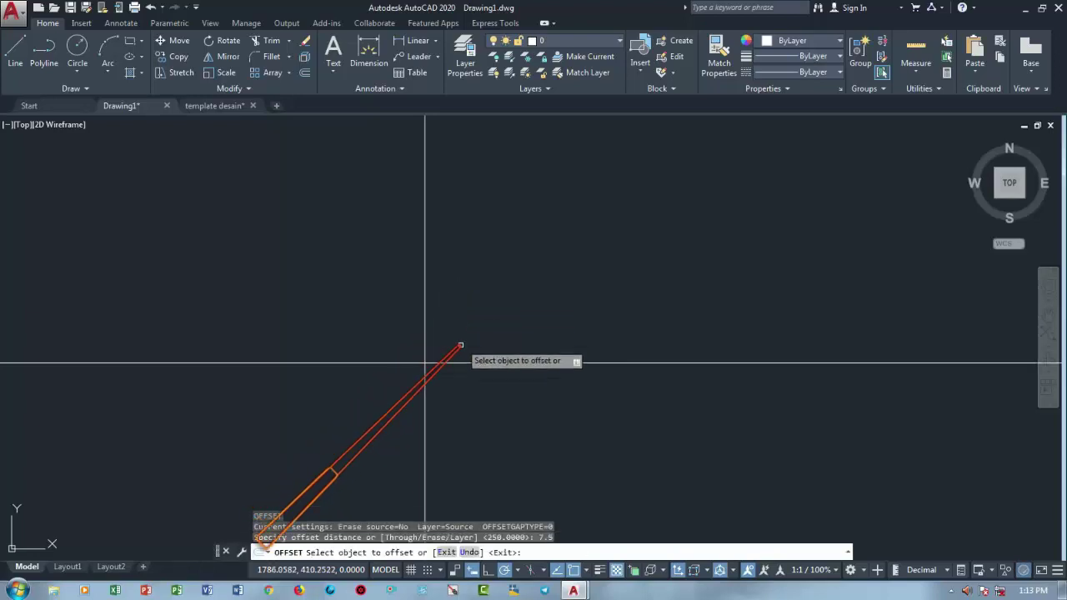
{"action": "left_click", "coordinate": [459, 360]}
{"action": "left_click", "coordinate": [461, 327]}
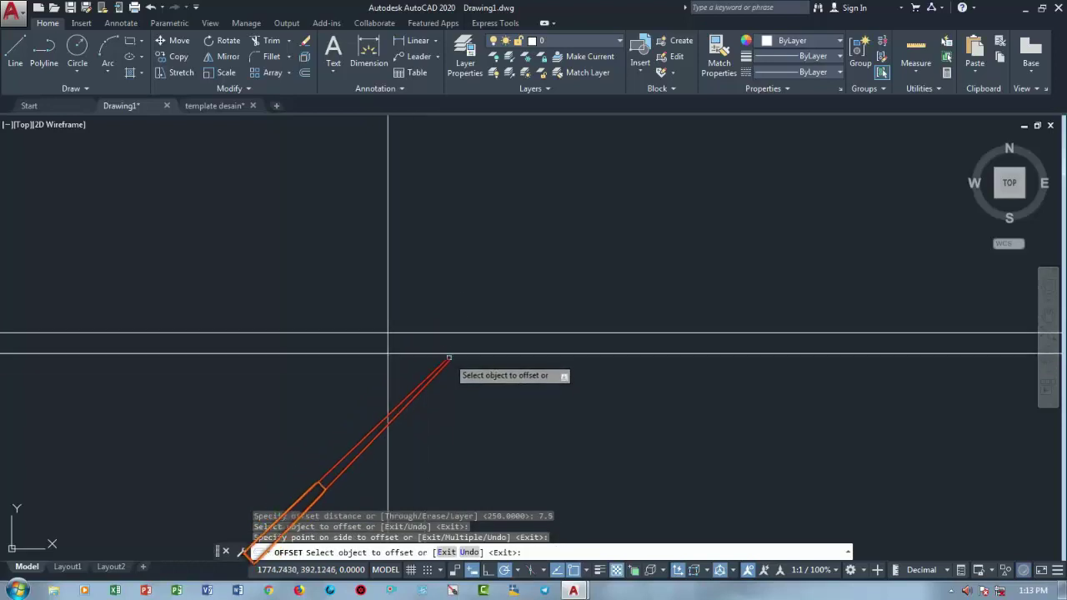
{"action": "left_click", "coordinate": [450, 354]}
{"action": "left_click", "coordinate": [452, 401]}
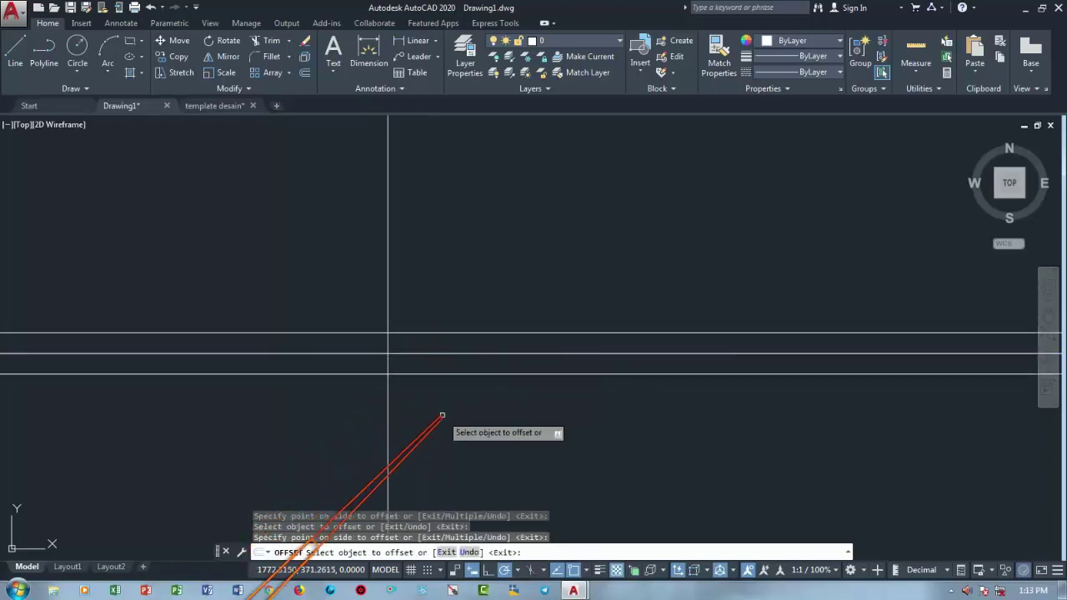
{"action": "key", "text": "Escape"}
Draw a vertical line on the right crossing the parallel lines
{"action": "key", "text": "Return"}
{"action": "left_click", "coordinate": [571, 271]}
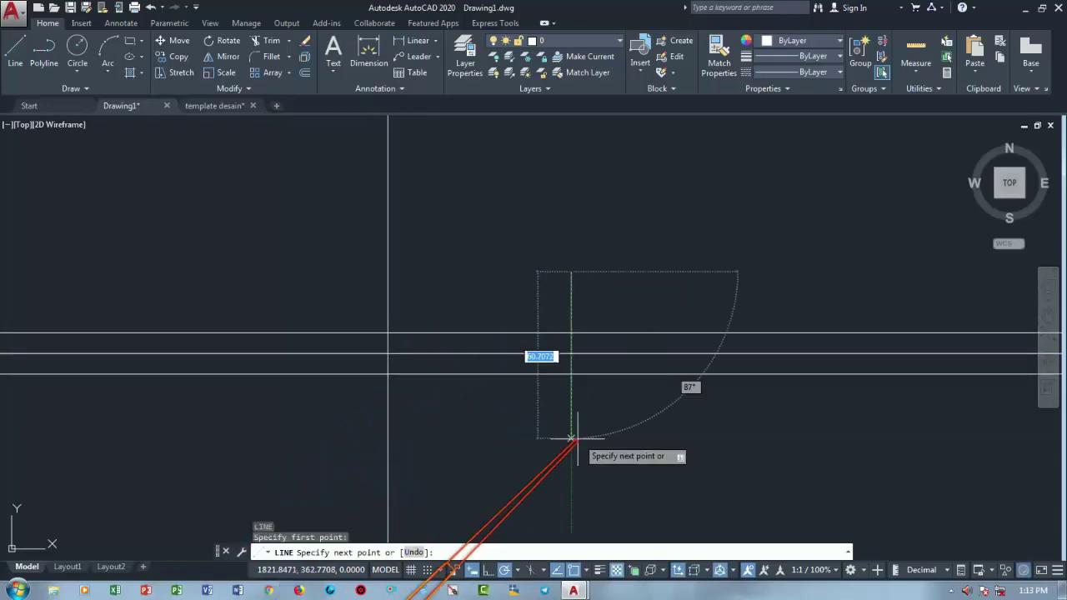
{"action": "left_click", "coordinate": [571, 441]}
{"action": "type", "text": "r"}
{"action": "key", "text": "Return"}
{"action": "key", "text": "Return"}
{"action": "left_click", "coordinate": [608, 409]}
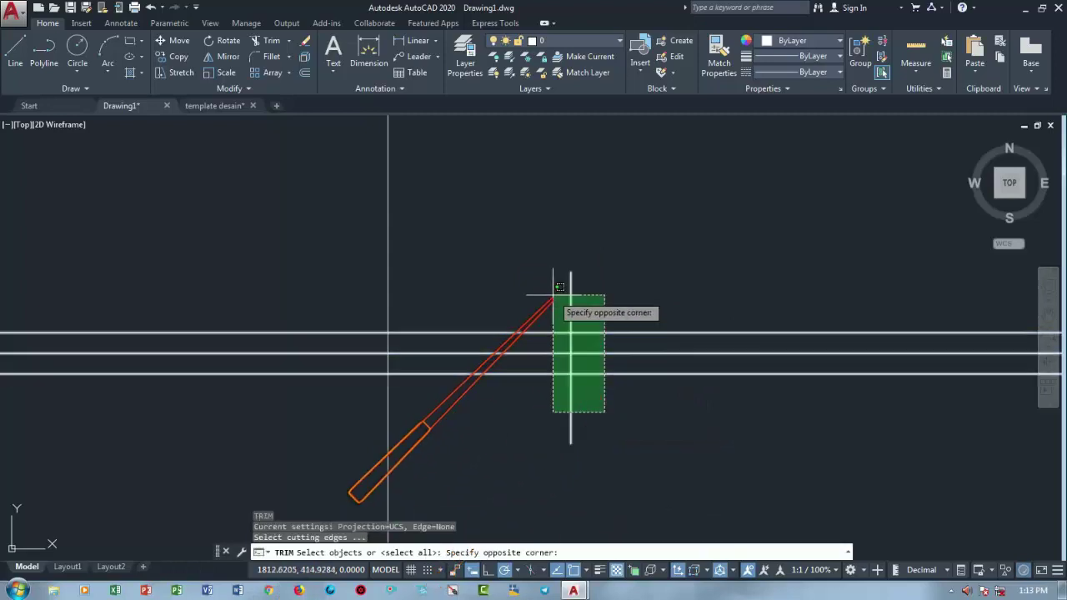
{"action": "left_click", "coordinate": [553, 292]}
{"action": "key", "text": "Escape"}
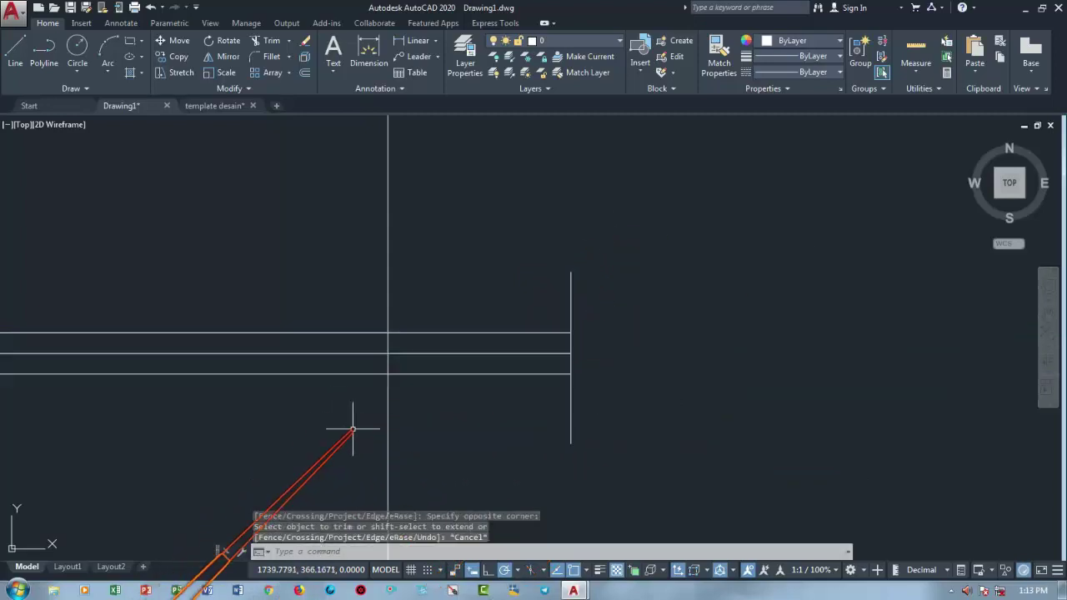
Trim the parallel lines so they end at the vertical line
{"action": "type", "text": "r"}
{"action": "key", "text": "Return"}
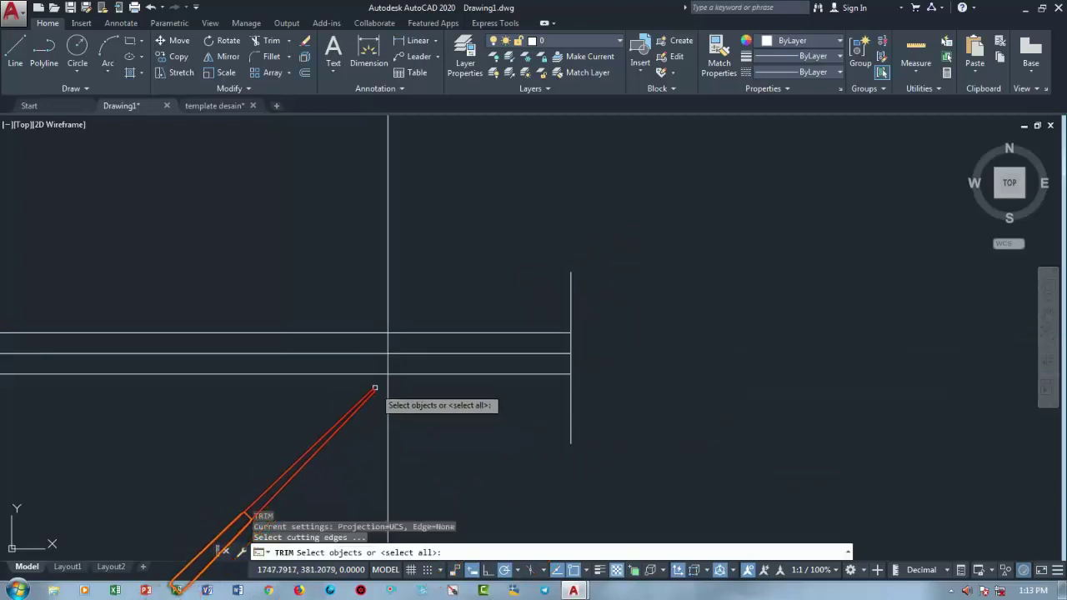
{"action": "left_click", "coordinate": [389, 419]}
{"action": "key", "text": "Return"}
{"action": "left_click", "coordinate": [363, 394]}
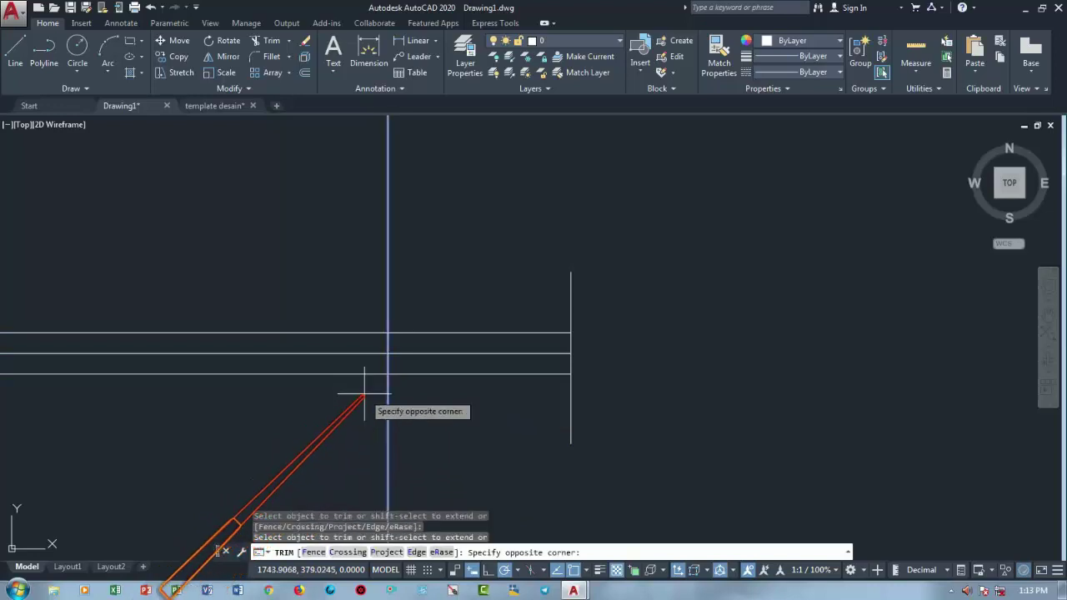
{"action": "left_click", "coordinate": [356, 365]}
{"action": "left_click", "coordinate": [355, 340]}
{"action": "left_click", "coordinate": [338, 329]}
{"action": "scroll", "coordinate": [416, 328], "scroll_direction": "up", "scroll_amount": 3}
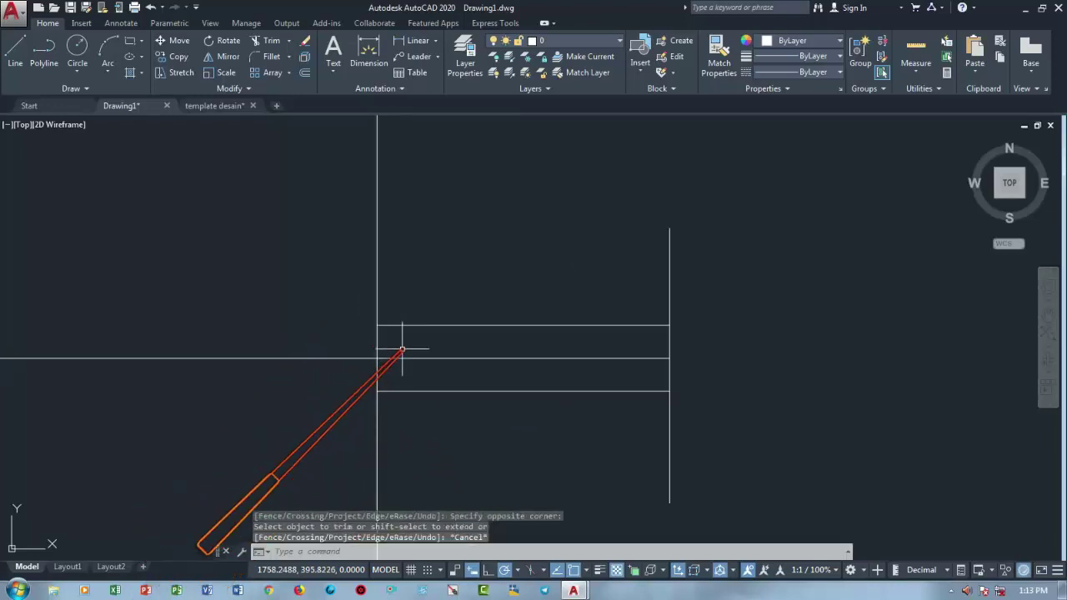
{"action": "key", "text": "Escape"}
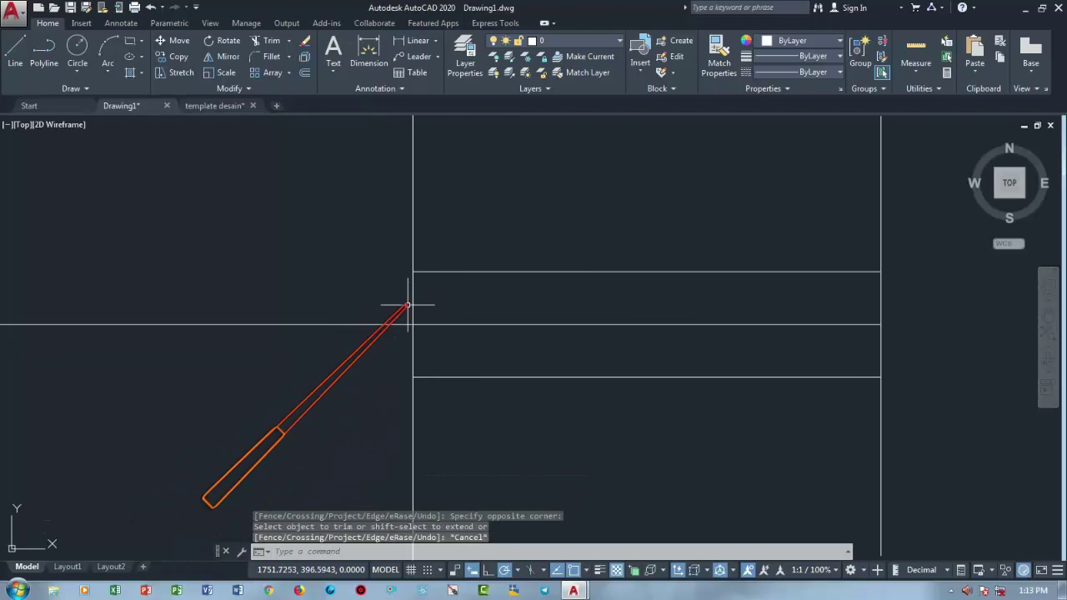
{"action": "scroll", "coordinate": [416, 329], "scroll_direction": "down", "scroll_amount": 2}
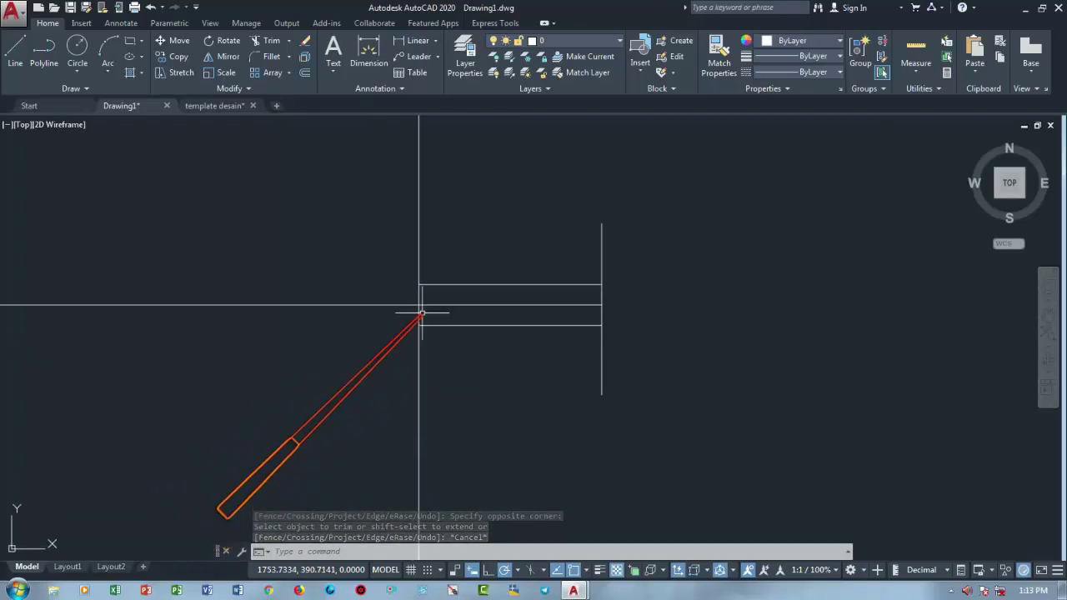
{"action": "scroll", "coordinate": [421, 317], "scroll_direction": "up", "scroll_amount": 2}
{"action": "mouse_move", "coordinate": [423, 309]}
{"action": "middle_mouse_down"}
{"action": "mouse_move", "coordinate": [403, 358]}
{"action": "mouse_move", "coordinate": [462, 320]}
{"action": "middle_mouse_up"}
{"action": "scroll", "coordinate": [404, 358], "scroll_direction": "down", "scroll_amount": 2}
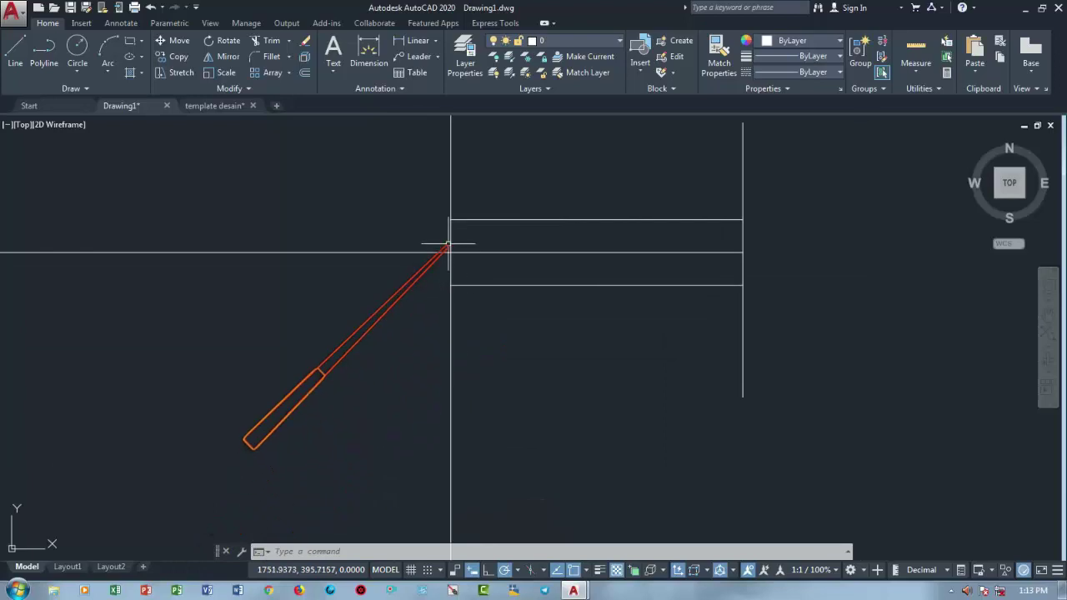
{"action": "middle_click_drag", "start_coordinate": [477, 415], "coordinate": [413, 477]}
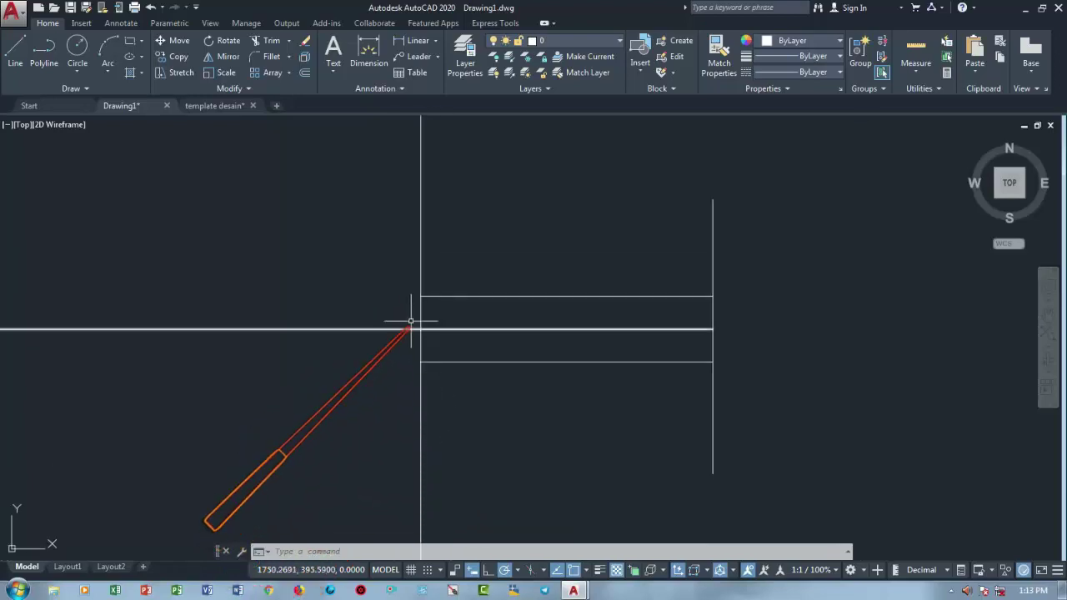
{"action": "middle_click_drag", "start_coordinate": [419, 196], "coordinate": [419, 216]}
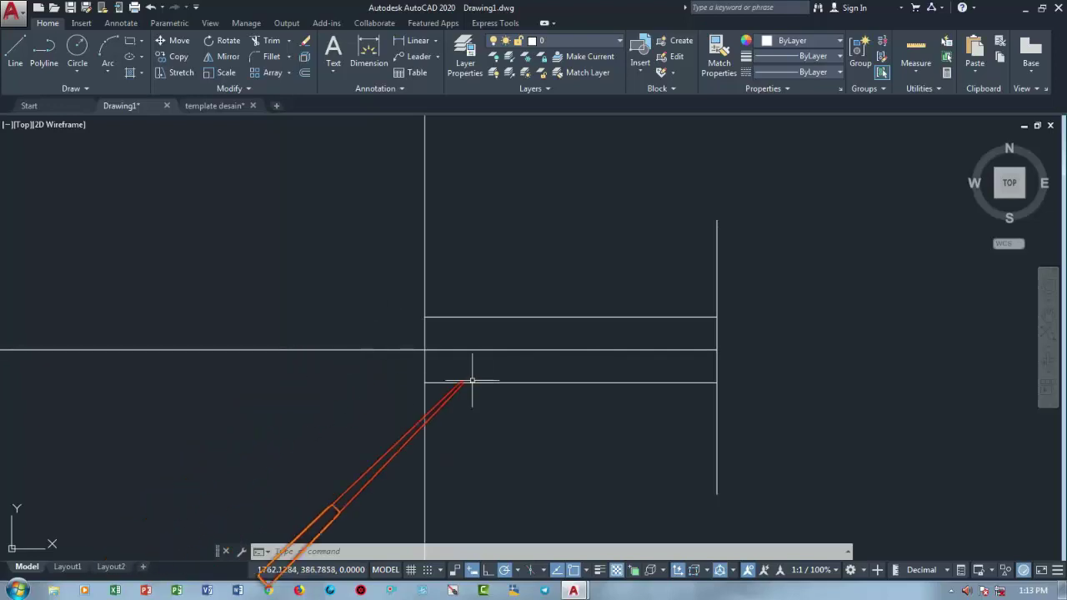
{"action": "scroll", "coordinate": [488, 374], "scroll_direction": "up", "scroll_amount": 2}
{"action": "middle_click_drag", "start_coordinate": [489, 374], "coordinate": [360, 368]}
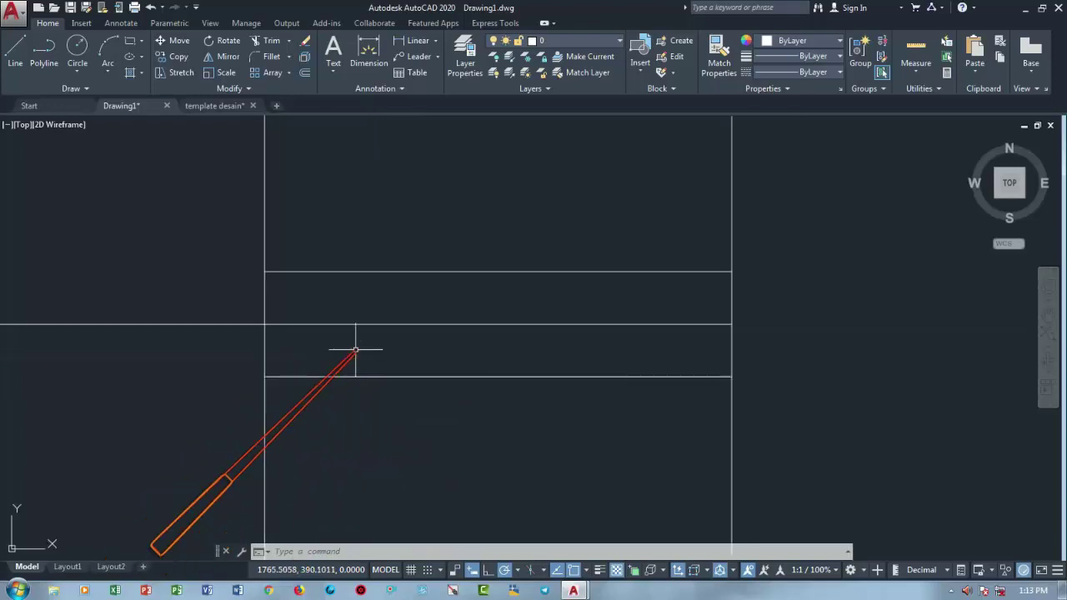
Add a 15.0000 vertical linear dimension along the rectangle's right side
{"action": "left_click", "coordinate": [416, 40]}
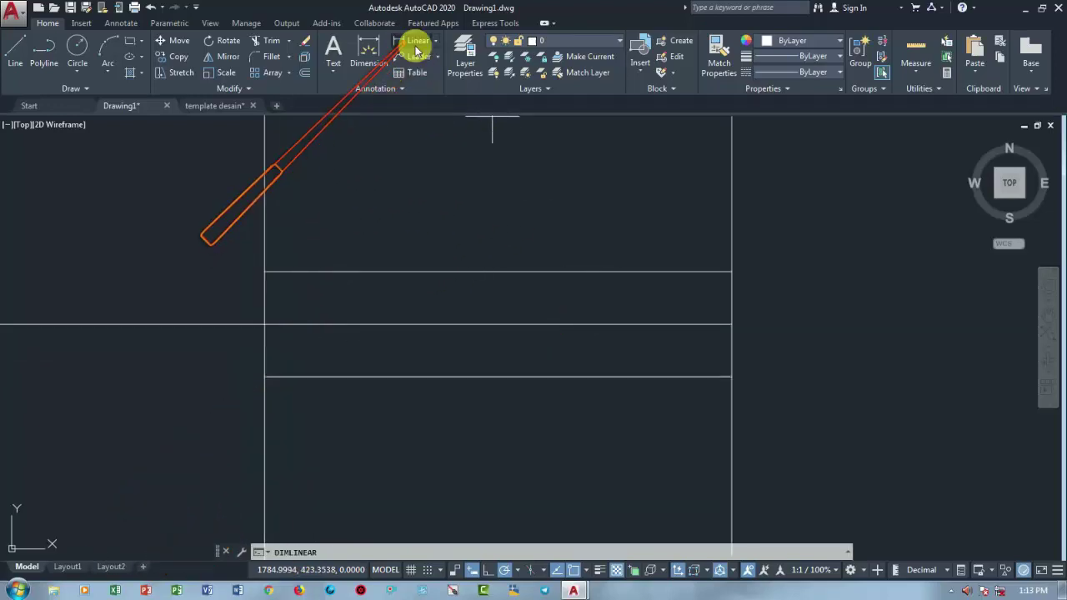
{"action": "left_click", "coordinate": [729, 272]}
{"action": "left_click", "coordinate": [731, 375]}
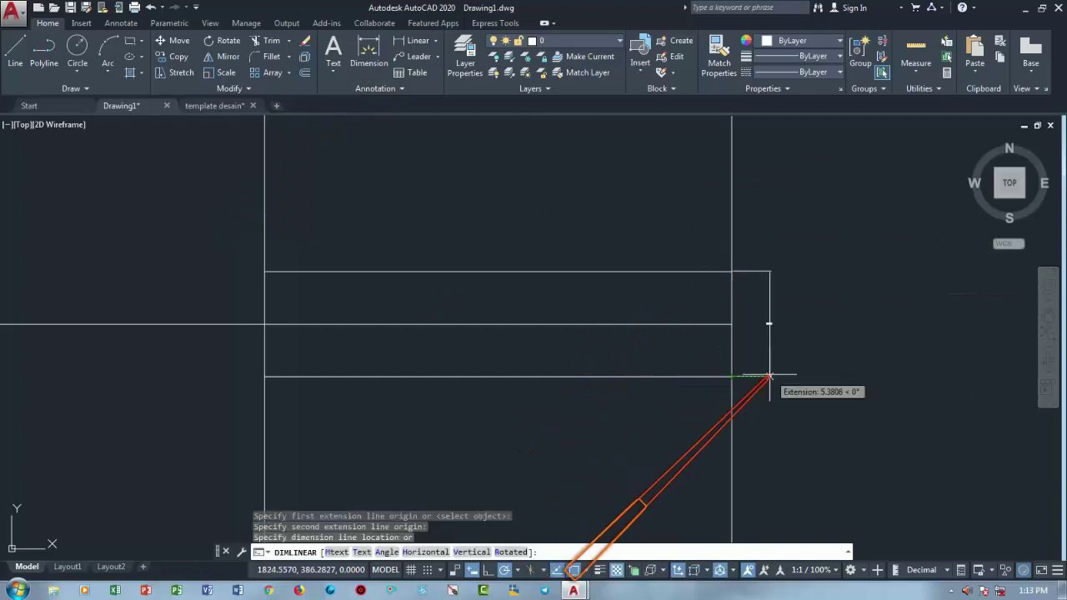
{"action": "scroll", "coordinate": [767, 329], "scroll_direction": "up", "scroll_amount": 4}
{"action": "scroll", "coordinate": [773, 323], "scroll_direction": "down", "scroll_amount": 2}
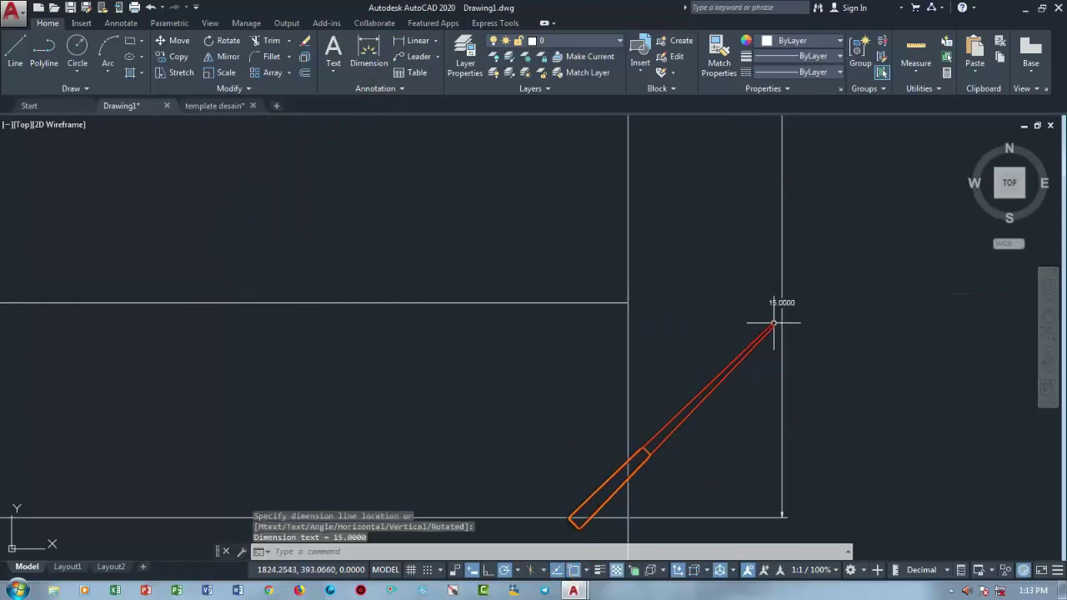
{"action": "scroll", "coordinate": [773, 323], "scroll_direction": "down", "scroll_amount": 2}
{"action": "scroll", "coordinate": [776, 321], "scroll_direction": "up", "scroll_amount": 2}
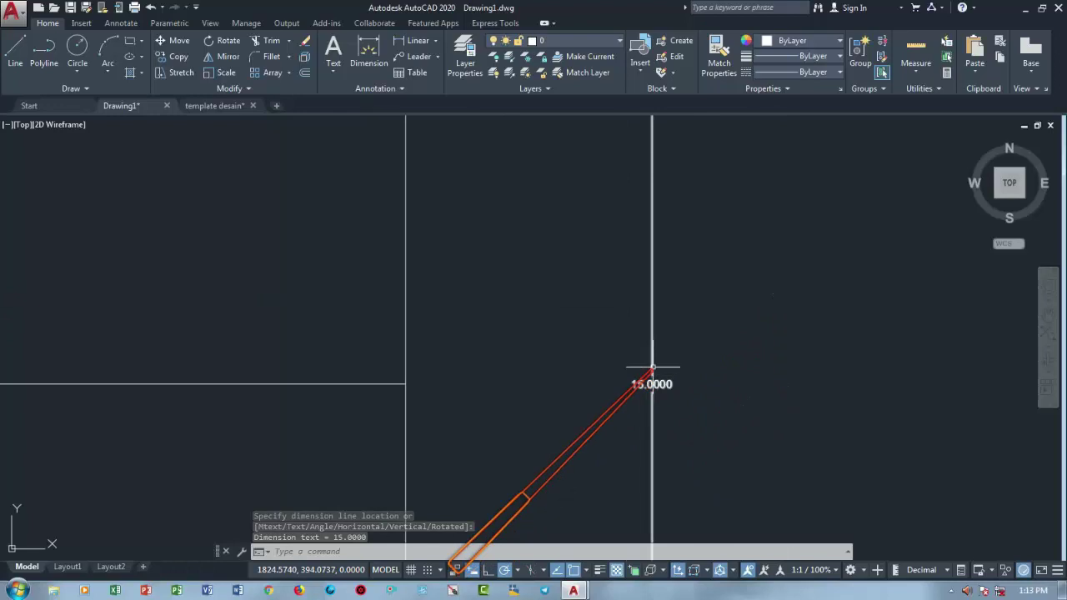
{"action": "scroll", "coordinate": [650, 380], "scroll_direction": "down", "scroll_amount": 2}
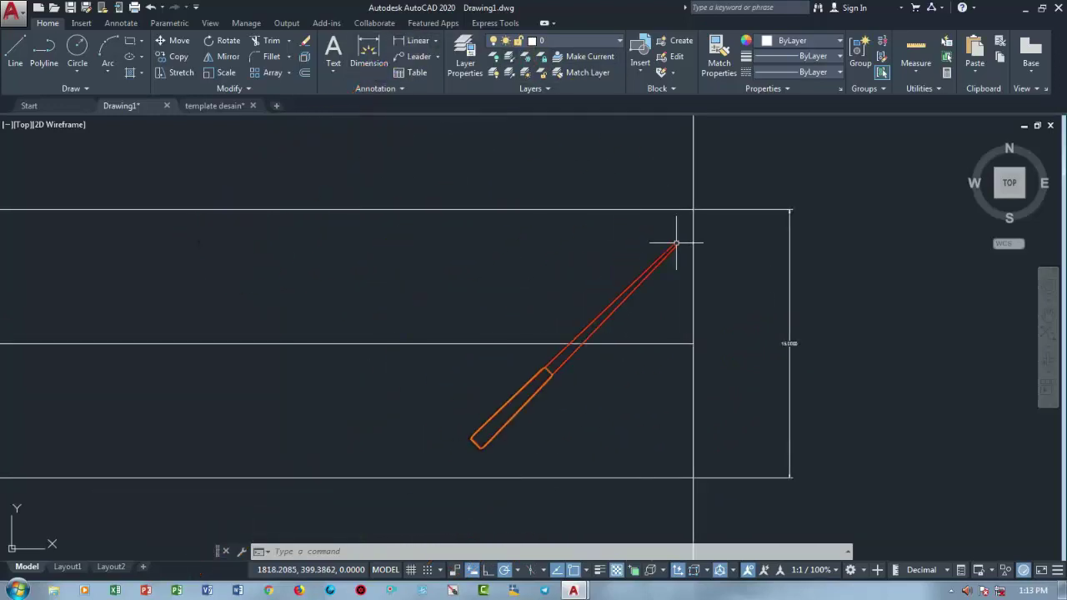
Dimension the 7.5000 spacing from the top corner to the middle line beside the rectangle
{"action": "left_click", "coordinate": [408, 40]}
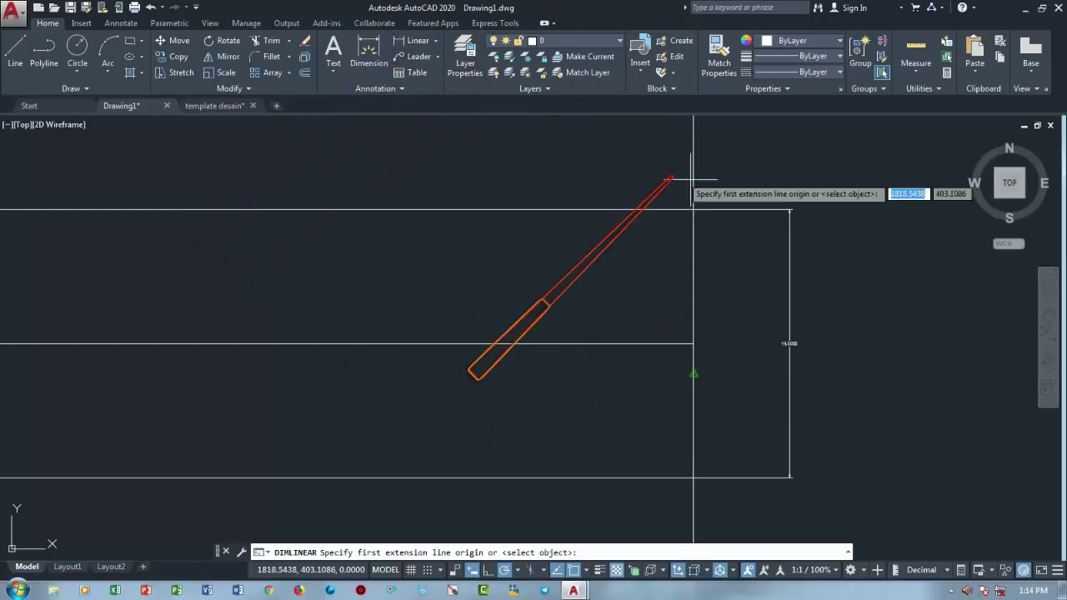
{"action": "left_click", "coordinate": [693, 210]}
{"action": "left_click", "coordinate": [693, 343]}
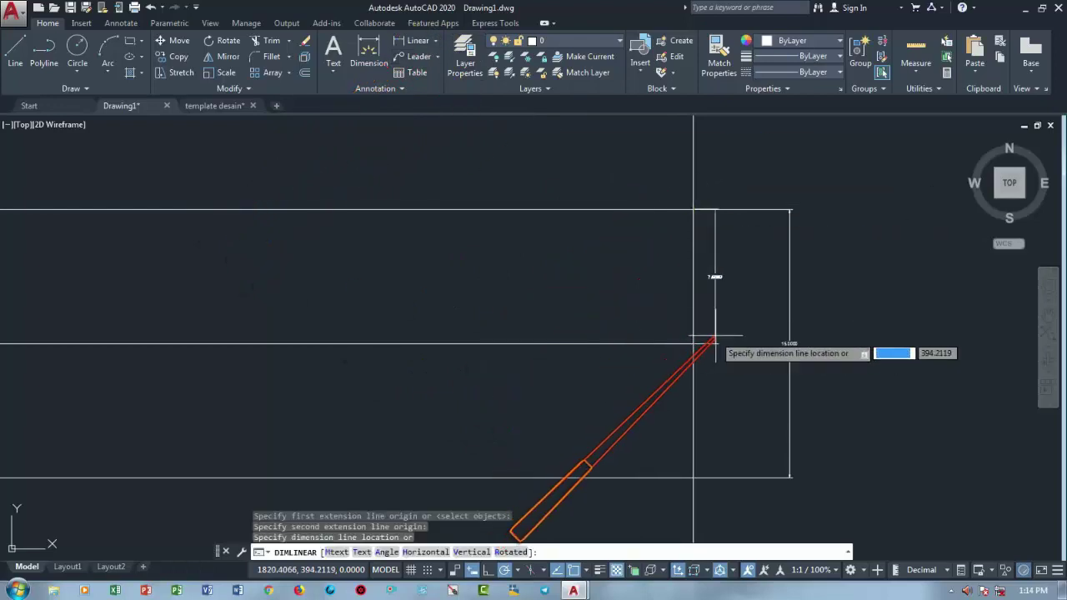
{"action": "left_click", "coordinate": [725, 338]}
{"action": "scroll", "coordinate": [727, 288], "scroll_direction": "up", "scroll_amount": 5}
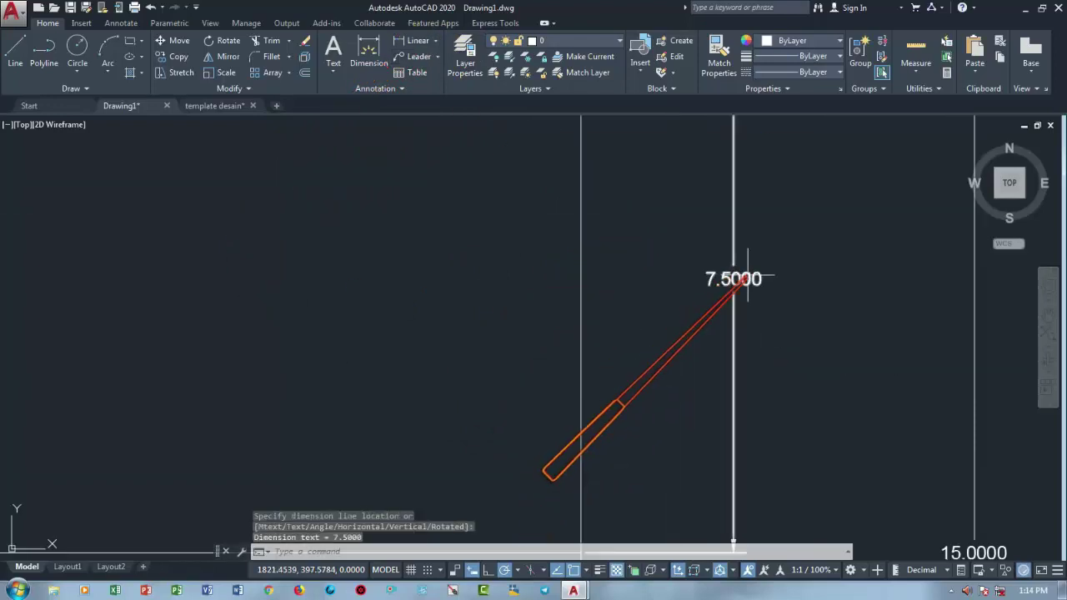
{"action": "scroll", "coordinate": [748, 278], "scroll_direction": "down", "scroll_amount": 5}
{"action": "scroll", "coordinate": [805, 238], "scroll_direction": "up", "scroll_amount": 3}
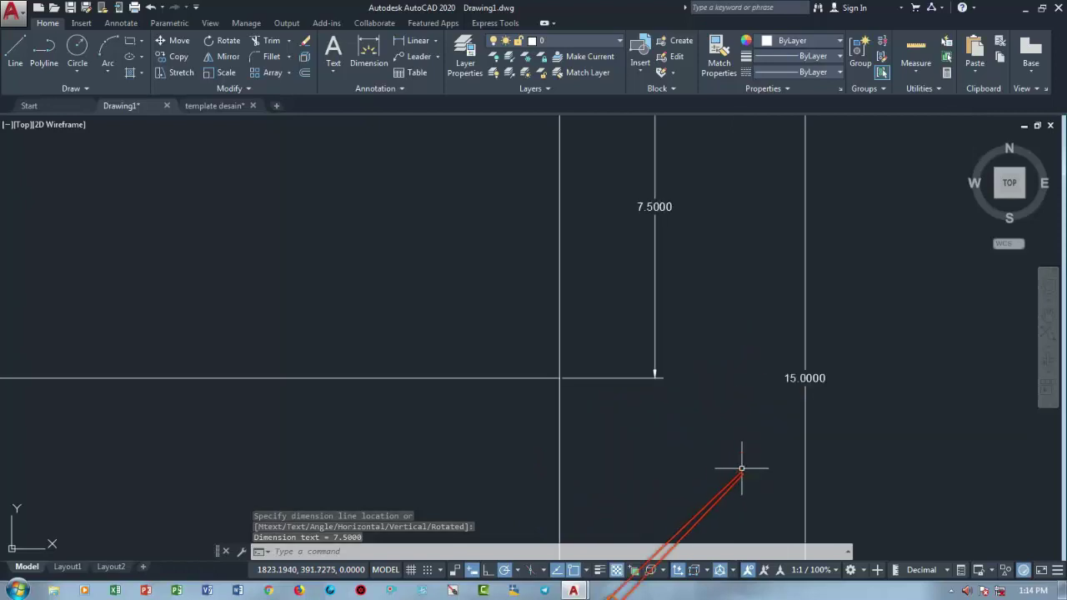
{"action": "scroll", "coordinate": [740, 468], "scroll_direction": "up", "scroll_amount": 2}
Select the top and bottom horizontal lines, then cancel the selection
{"action": "mouse_move", "coordinate": [825, 329]}
{"action": "middle_mouse_down"}
{"action": "mouse_move", "coordinate": [595, 352]}
{"action": "mouse_move", "coordinate": [397, 328]}
{"action": "mouse_move", "coordinate": [358, 263]}
{"action": "middle_mouse_up"}
{"action": "left_click", "coordinate": [433, 310]}
{"action": "left_click", "coordinate": [363, 263]}
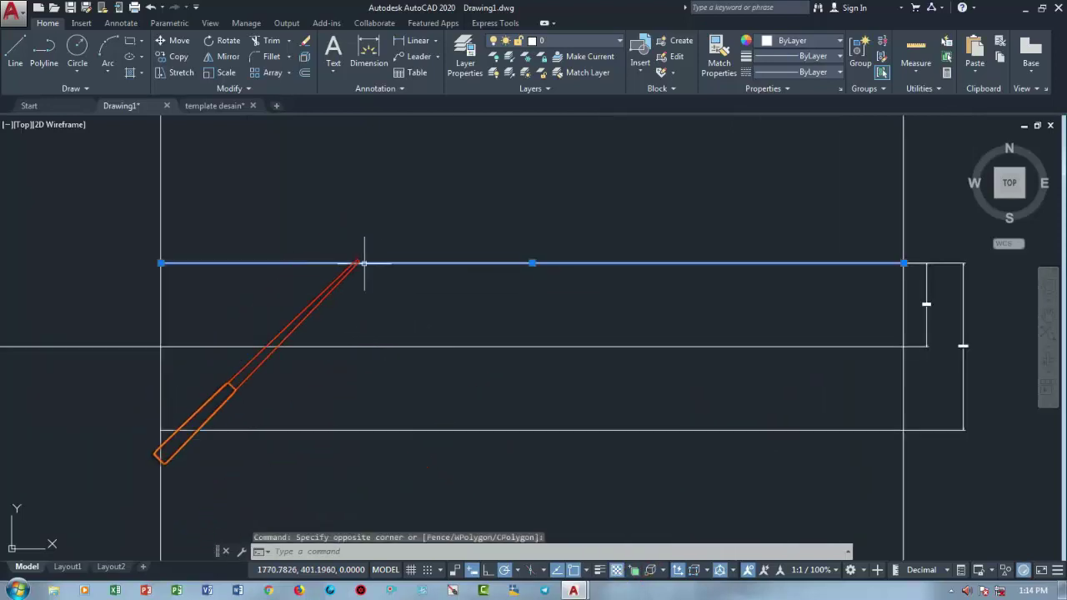
{"action": "left_click", "coordinate": [369, 192]}
{"action": "middle_click_drag", "start_coordinate": [362, 341], "coordinate": [367, 294]}
{"action": "mouse_move", "coordinate": [370, 333]}
{"action": "left_mouse_down"}
{"action": "mouse_move", "coordinate": [249, 423]}
{"action": "mouse_move", "coordinate": [343, 391]}
{"action": "left_mouse_up"}
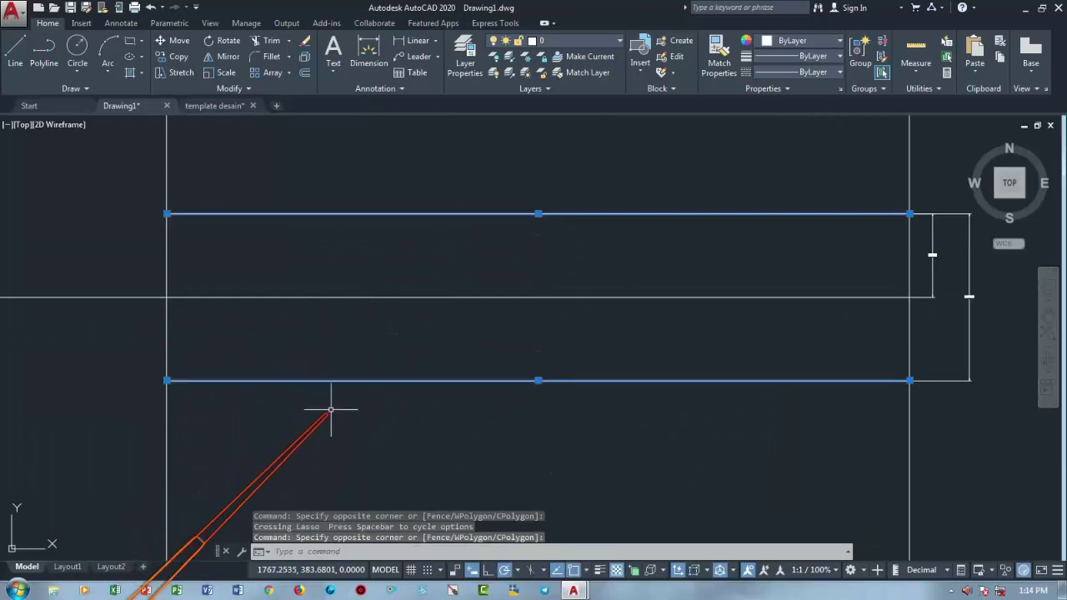
{"action": "key", "text": "Escape"}
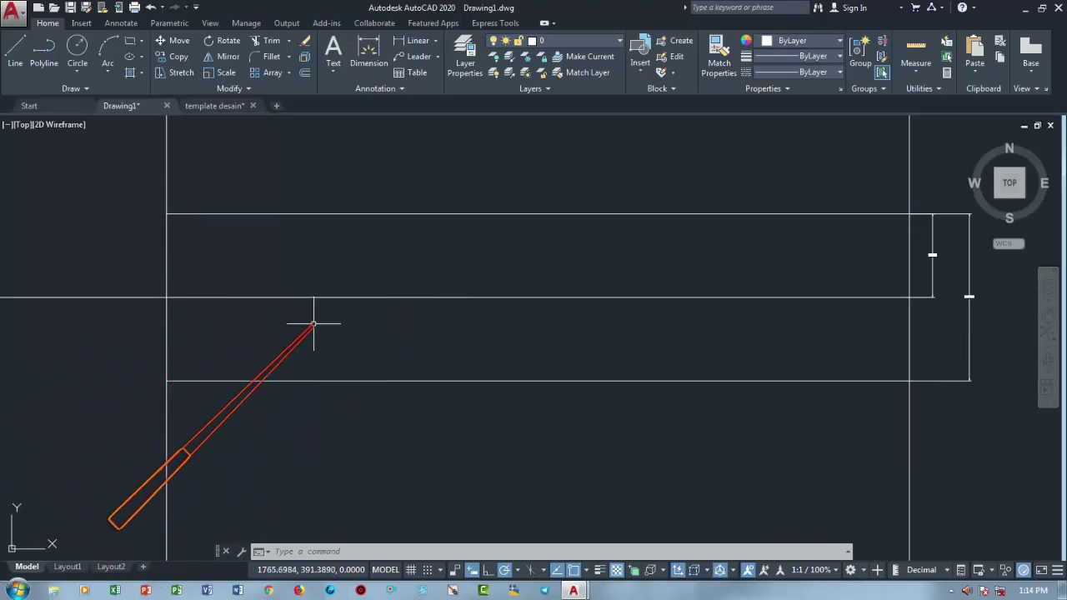
{"action": "type", "text": "0"}
Offset the middle line 5.5 both above and below
{"action": "key", "text": "Return"}
{"action": "type", "text": "5.5"}
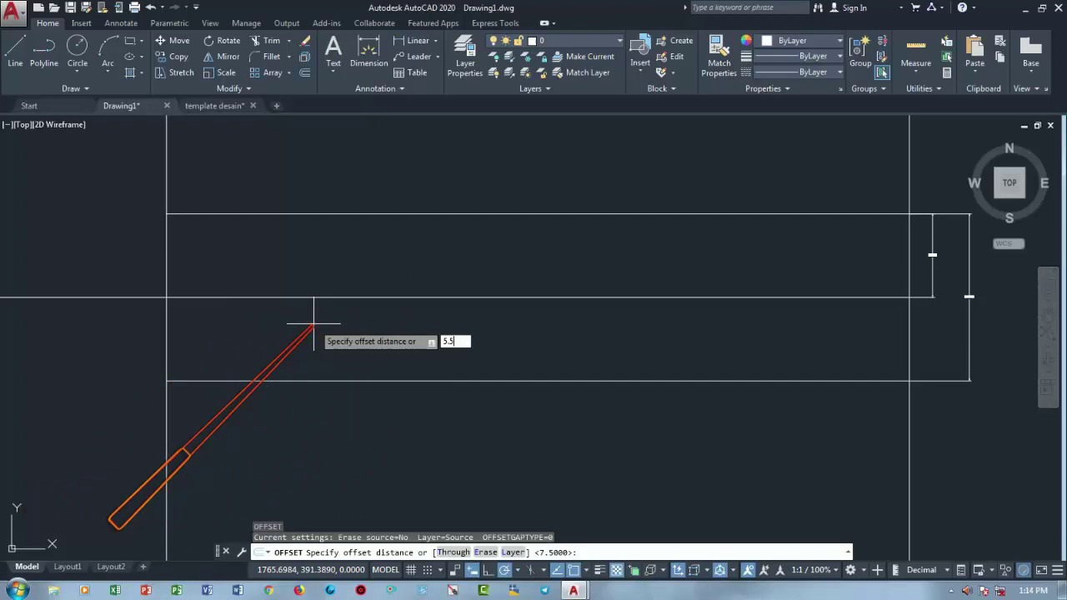
{"action": "key", "text": "Return"}
{"action": "left_click", "coordinate": [315, 296]}
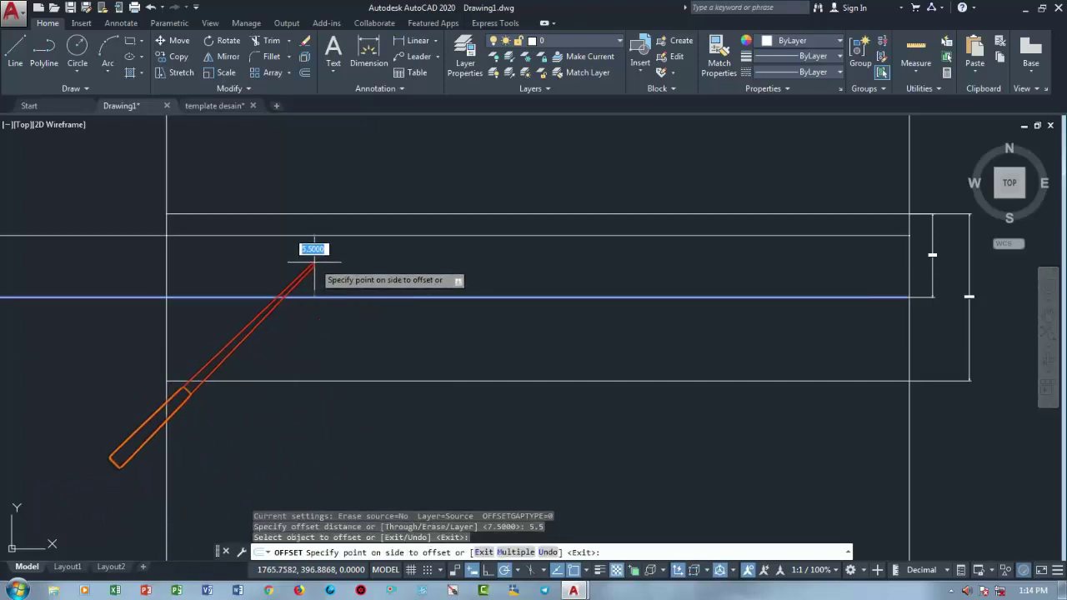
{"action": "left_click", "coordinate": [310, 249]}
{"action": "left_click", "coordinate": [306, 297]}
{"action": "left_click", "coordinate": [294, 342]}
{"action": "key", "text": "Escape"}
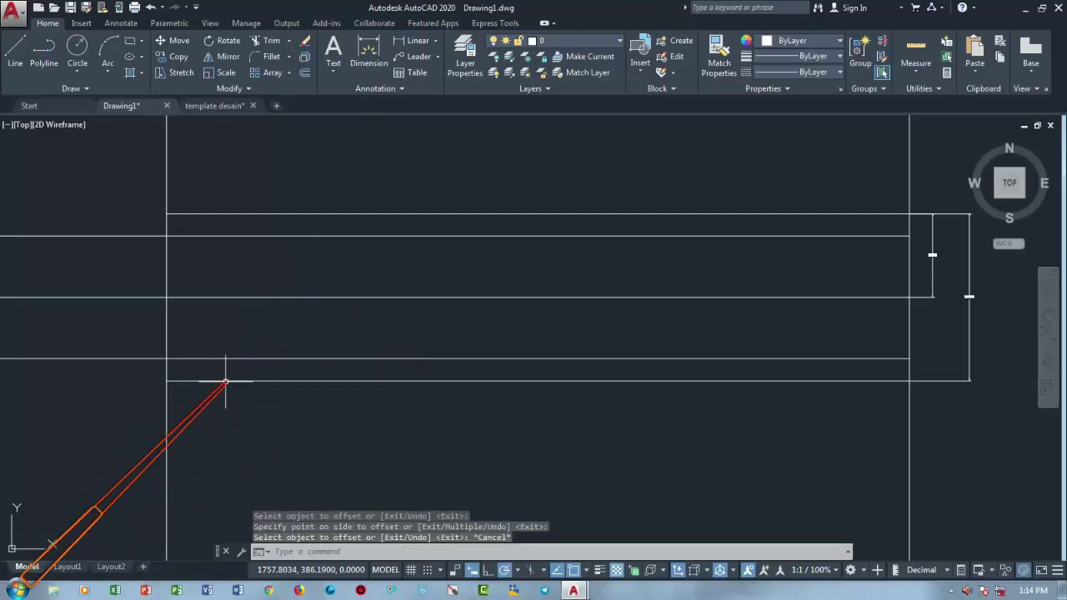
Trim the new offset lines' left ends at the left vertical line
{"action": "type", "text": "r"}
{"action": "key", "text": "Return"}
{"action": "left_click", "coordinate": [167, 333]}
{"action": "key", "text": "Return"}
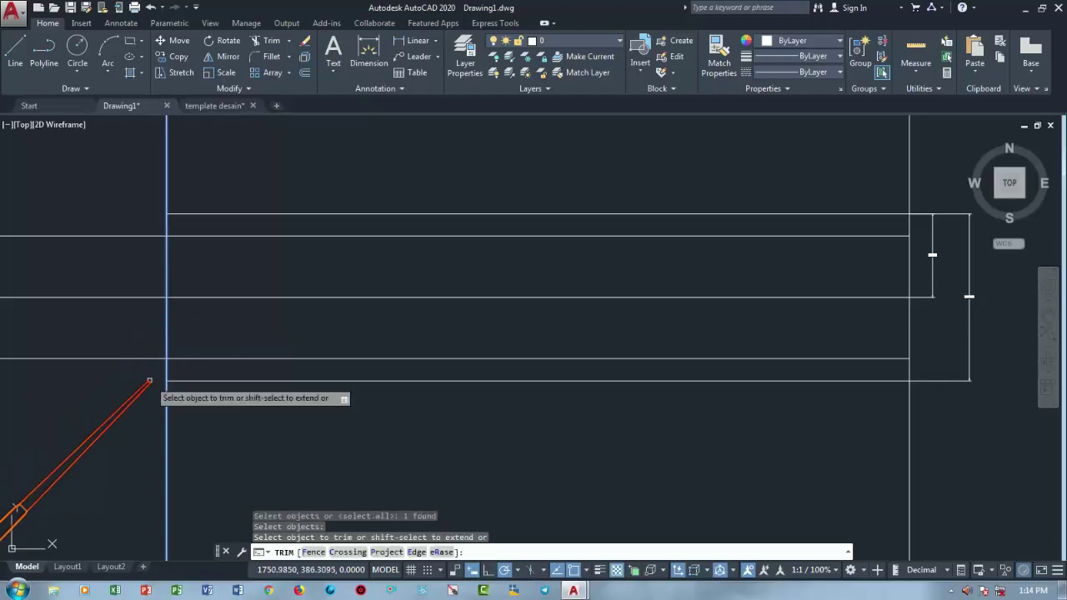
{"action": "left_click_drag", "start_coordinate": [158, 390], "coordinate": [100, 215]}
{"action": "key", "text": "Escape"}
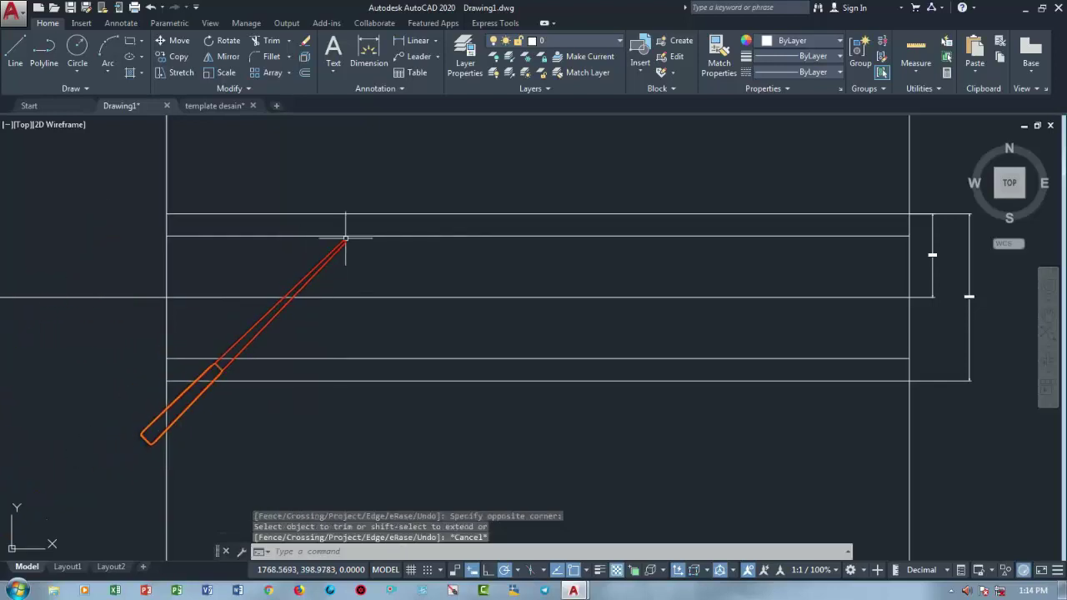
{"action": "left_click", "coordinate": [351, 236]}
{"action": "left_click", "coordinate": [314, 358]}
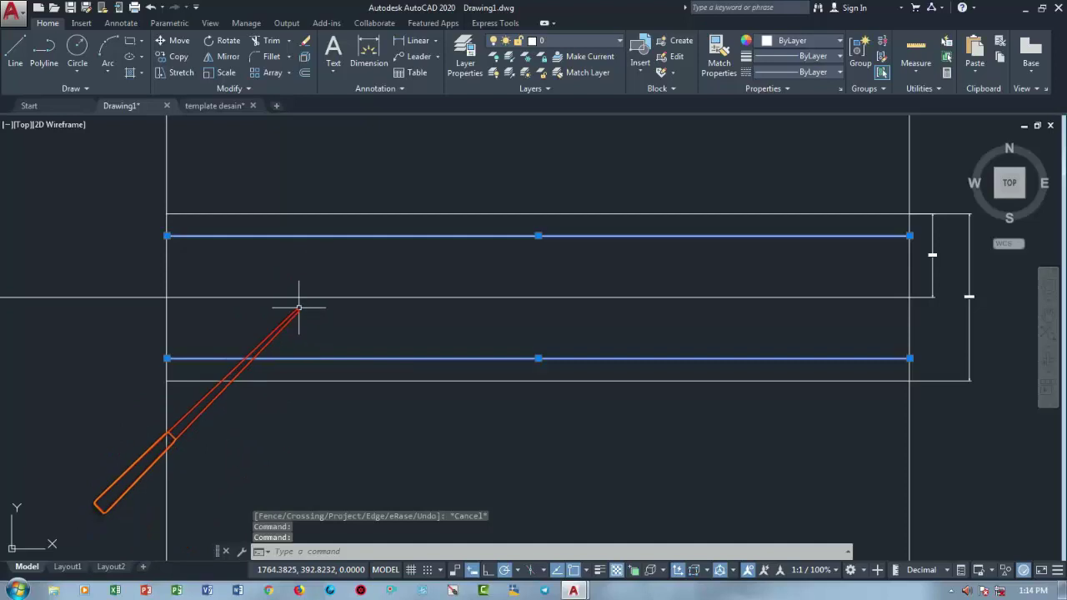
{"action": "key", "text": "Escape"}
Add linear dimensions of 5.5000 and 2.0000 for the offset line gaps
{"action": "left_click", "coordinate": [418, 40]}
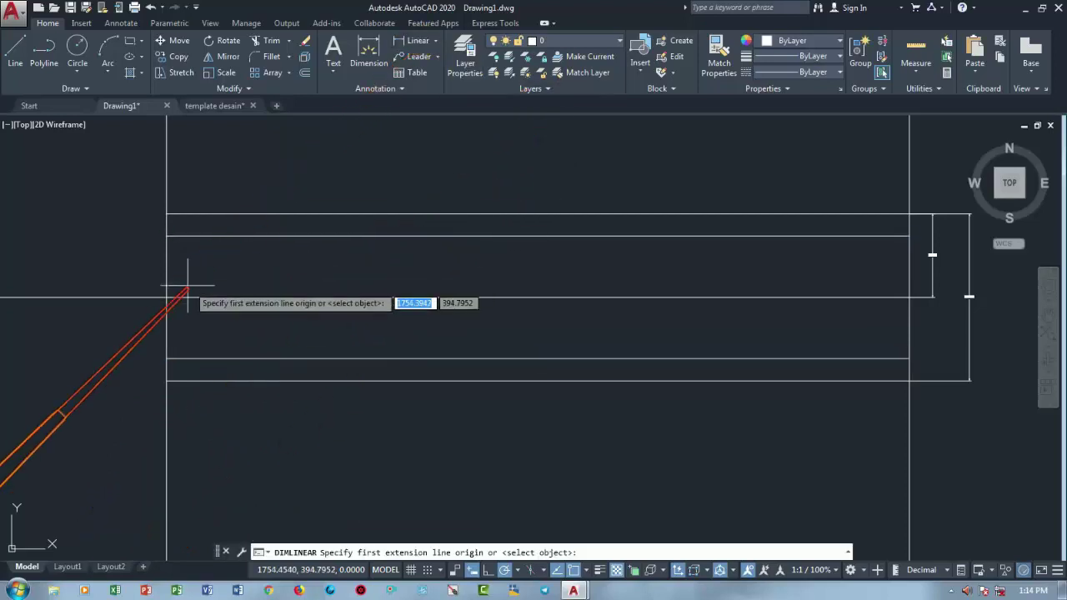
{"action": "left_click", "coordinate": [166, 237]}
{"action": "left_click", "coordinate": [167, 298]}
{"action": "left_click", "coordinate": [138, 279]}
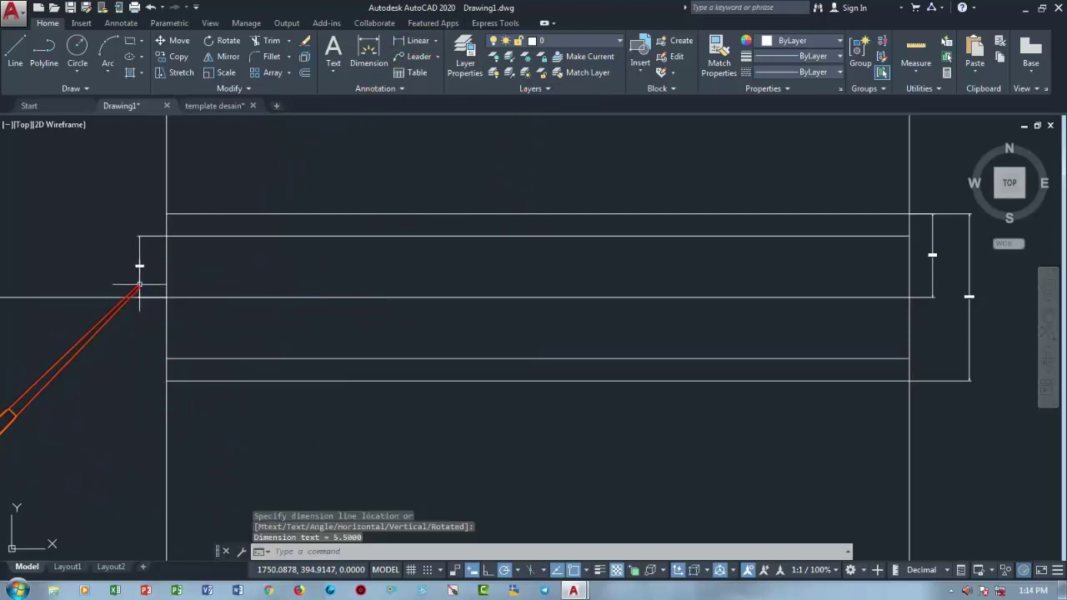
{"action": "scroll", "coordinate": [142, 249], "scroll_direction": "up", "scroll_amount": 2}
{"action": "scroll", "coordinate": [250, 430], "scroll_direction": "up", "scroll_amount": 3}
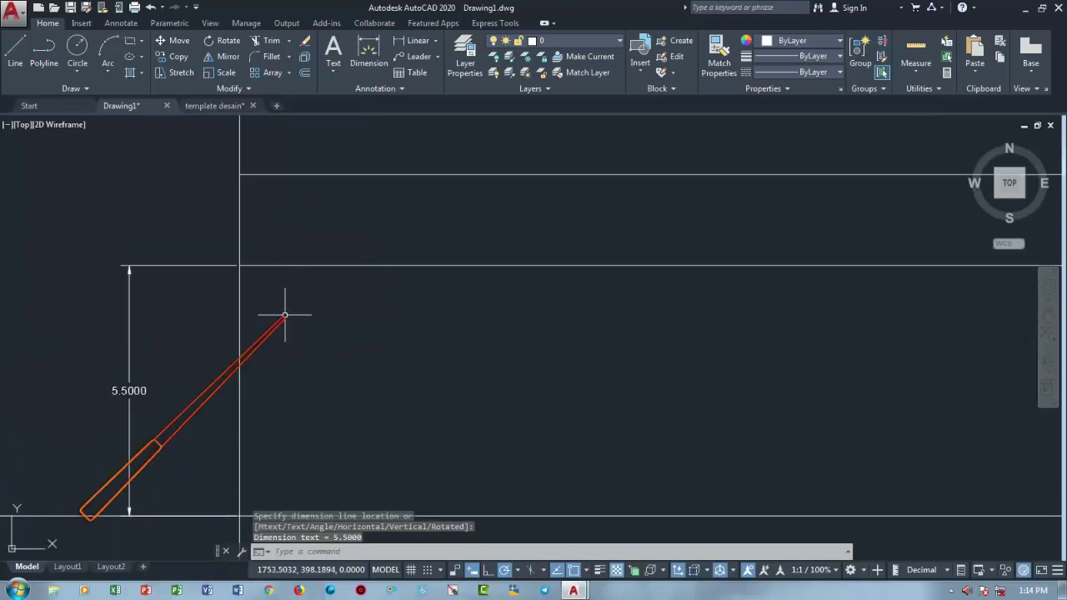
{"action": "left_click", "coordinate": [396, 46]}
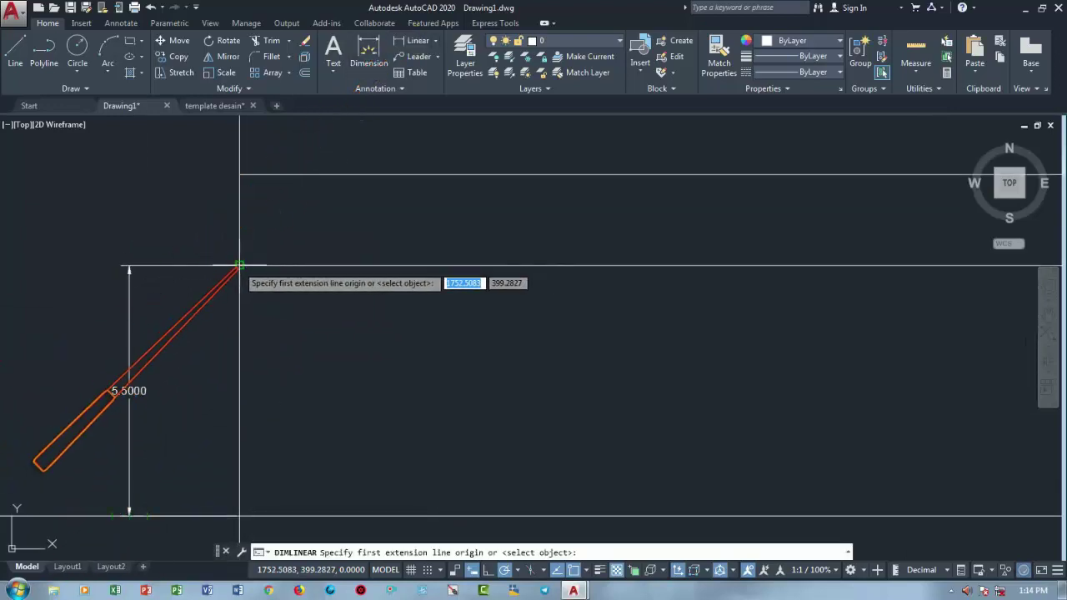
{"action": "left_click", "coordinate": [240, 266]}
{"action": "left_click", "coordinate": [240, 175]}
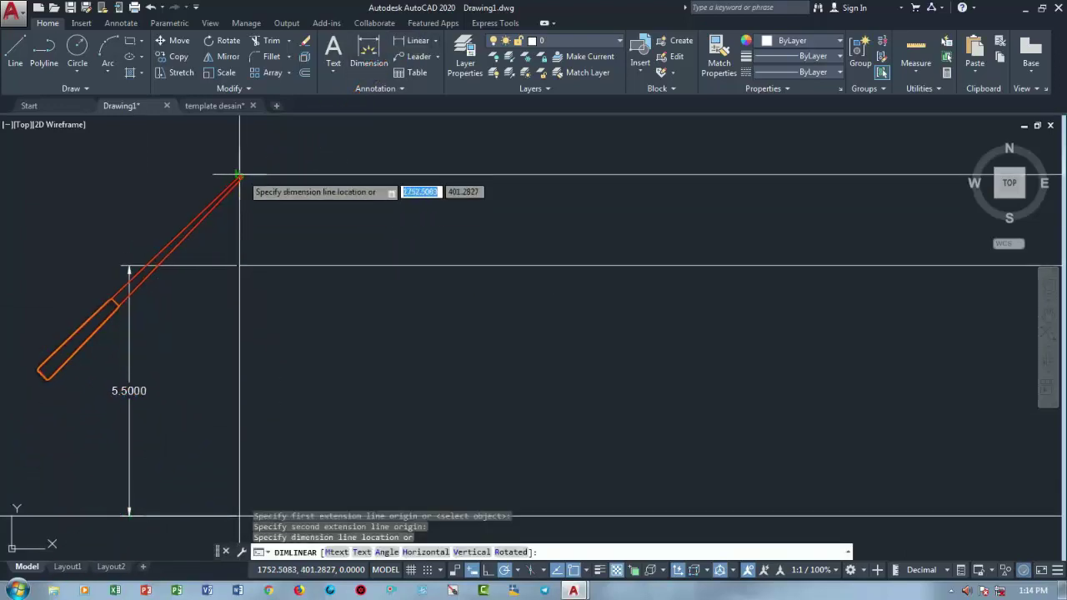
{"action": "left_click", "coordinate": [130, 268]}
{"action": "scroll", "coordinate": [284, 246], "scroll_direction": "down", "scroll_amount": 3}
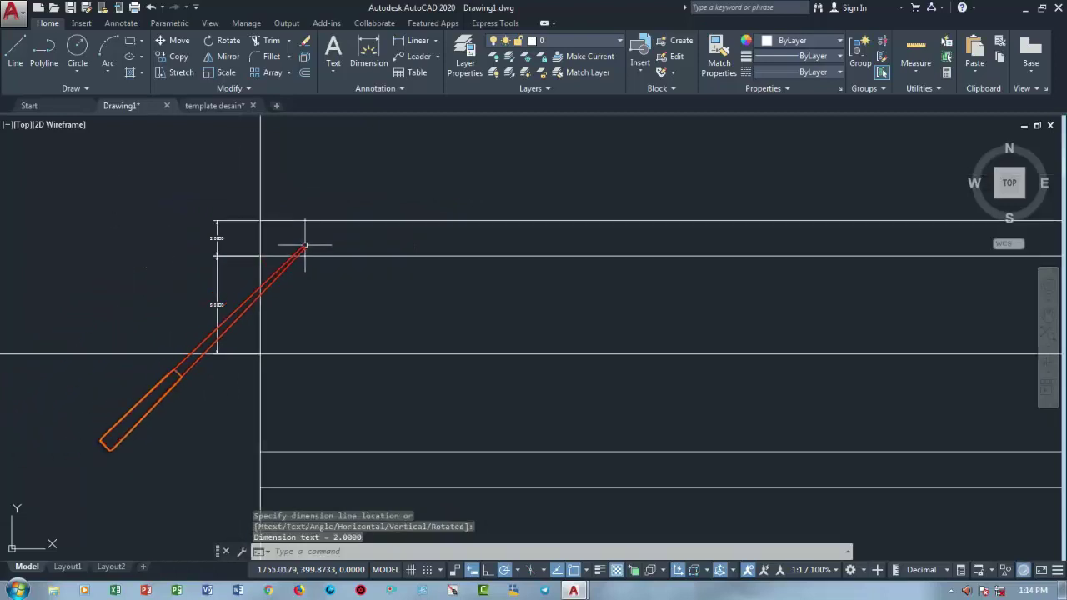
Window-select all the trial lines and dimensions and erase them
{"action": "middle_click_drag", "start_coordinate": [316, 242], "coordinate": [723, 369]}
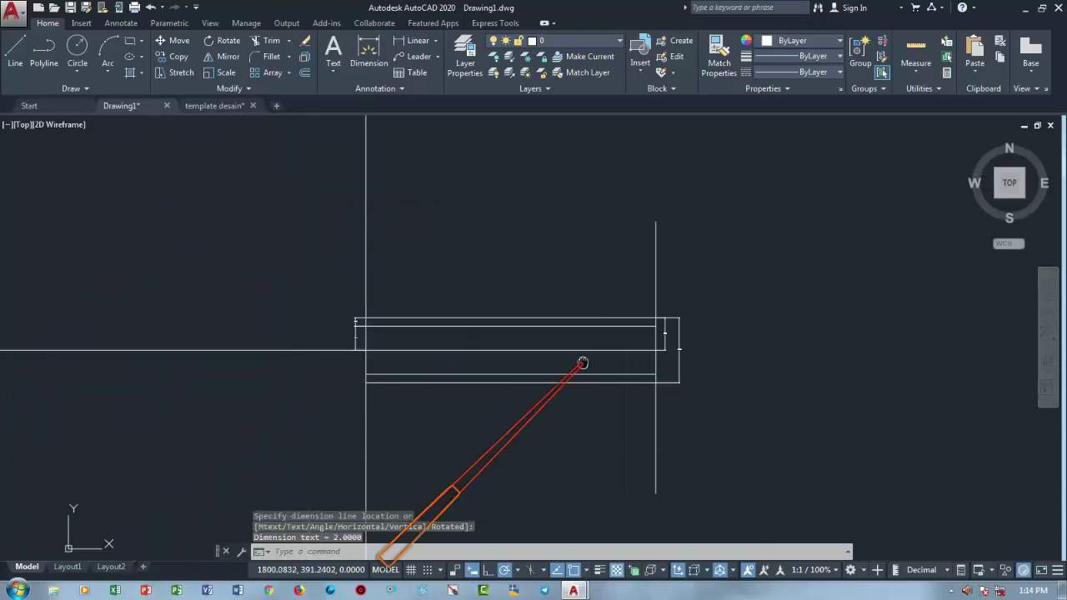
{"action": "scroll", "coordinate": [519, 345], "scroll_direction": "down", "scroll_amount": 2}
{"action": "scroll", "coordinate": [697, 375], "scroll_direction": "down", "scroll_amount": 2}
{"action": "left_click", "coordinate": [707, 397]}
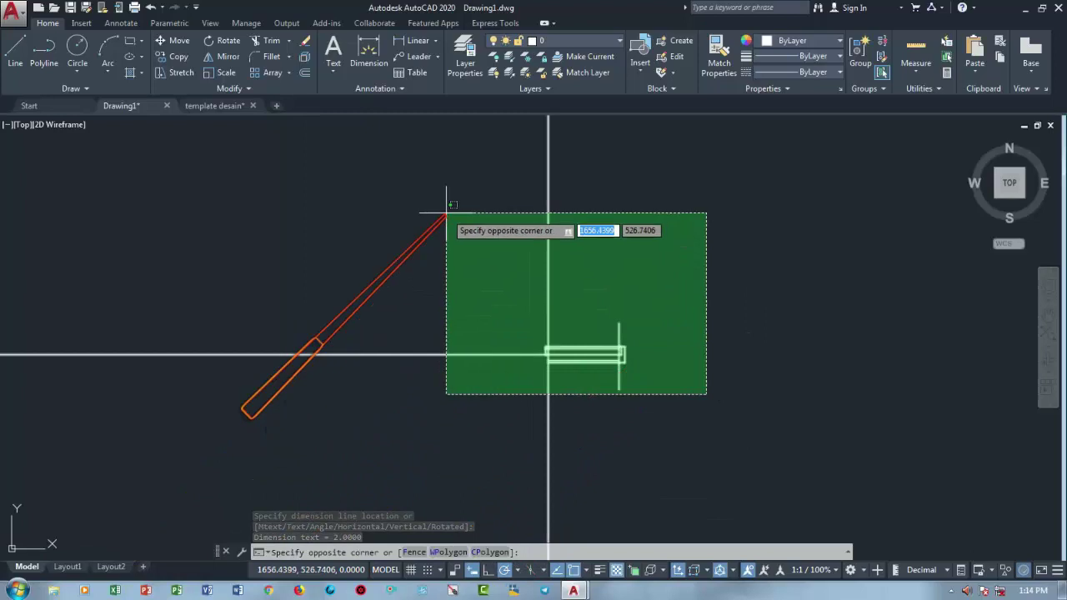
{"action": "left_click", "coordinate": [445, 215]}
{"action": "key", "text": "Return"}
{"action": "middle_click_drag", "start_coordinate": [423, 309], "coordinate": [278, 300]}
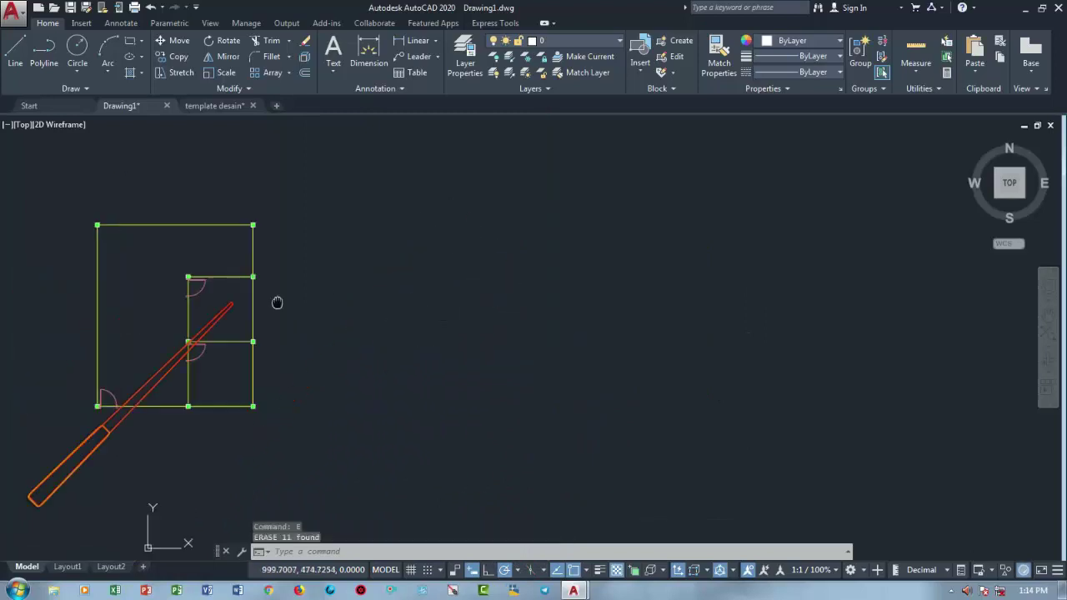
{"action": "scroll", "coordinate": [279, 300], "scroll_direction": "up", "scroll_amount": 2}
{"action": "type", "text": "ML"}
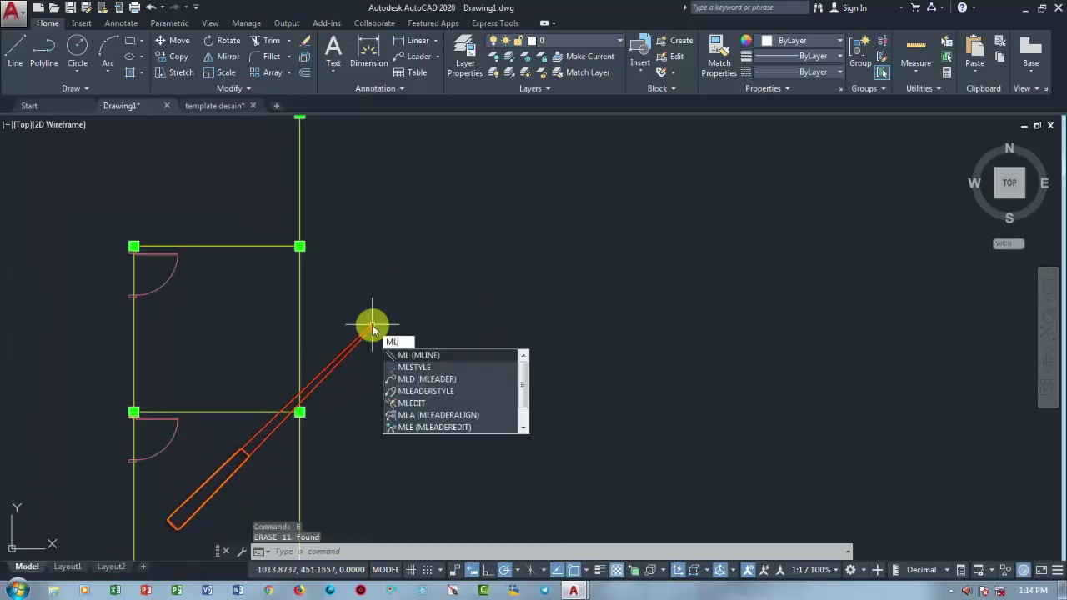
Start a new multiline style named DIDNINGBATA15CM
{"action": "type", "text": "style"}
{"action": "key", "text": "Return"}
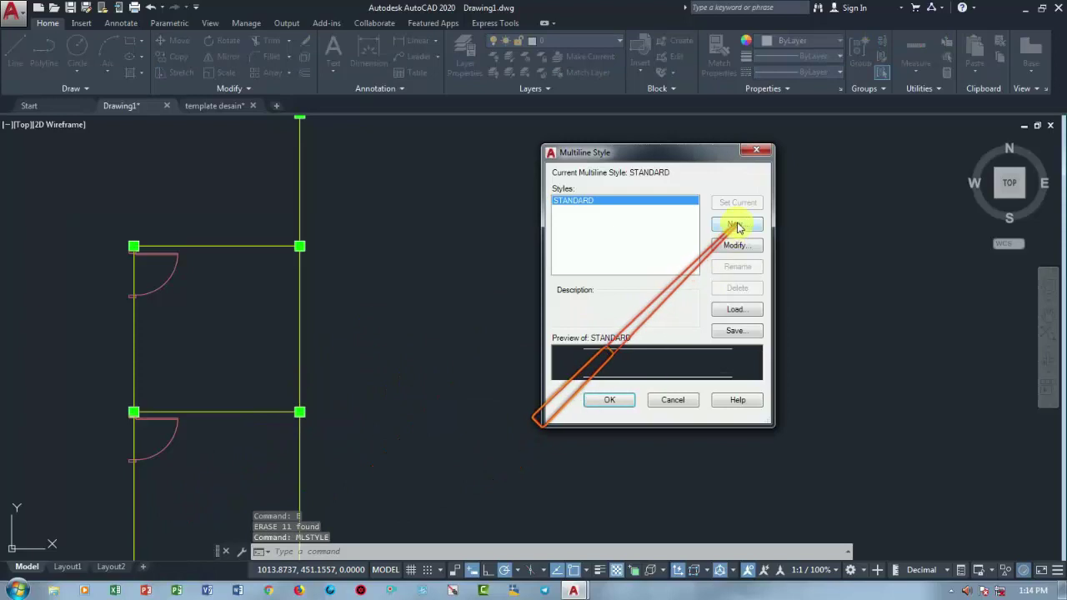
{"action": "left_click", "coordinate": [735, 225]}
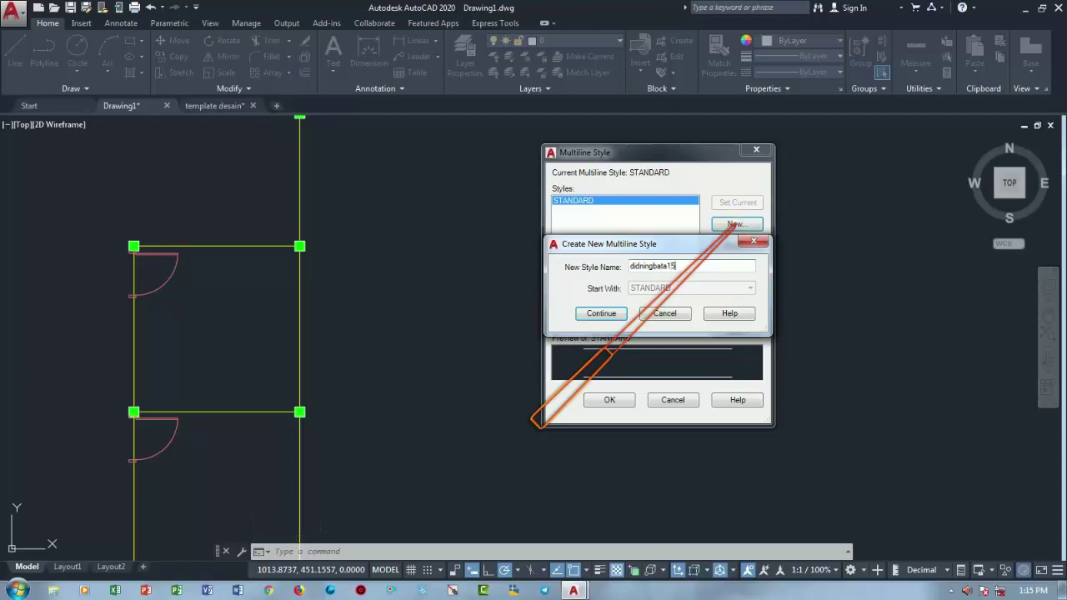
{"action": "type", "text": "cm"}
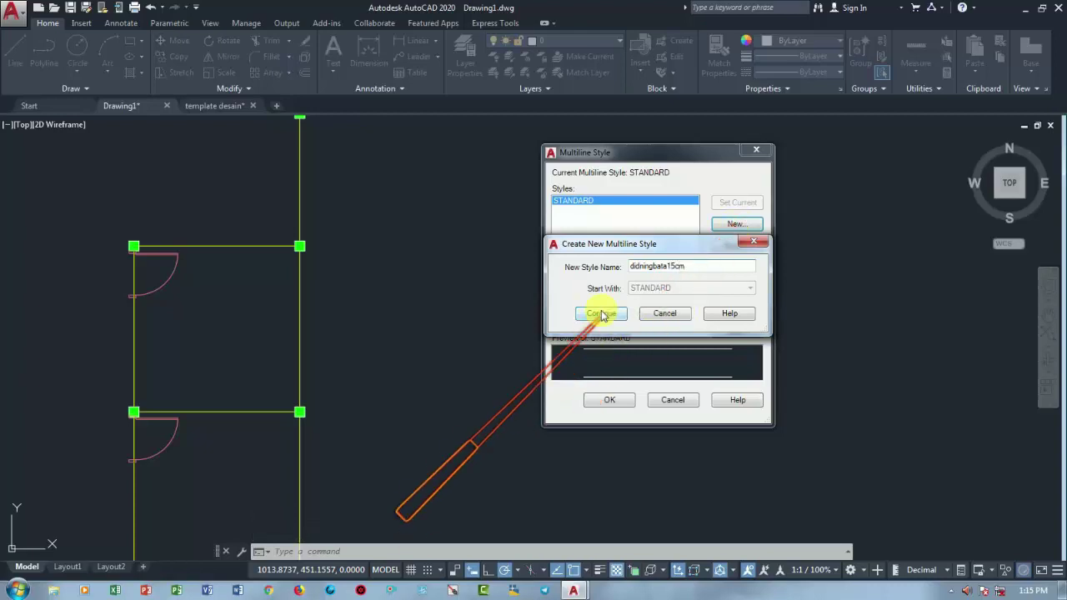
{"action": "left_click", "coordinate": [600, 314]}
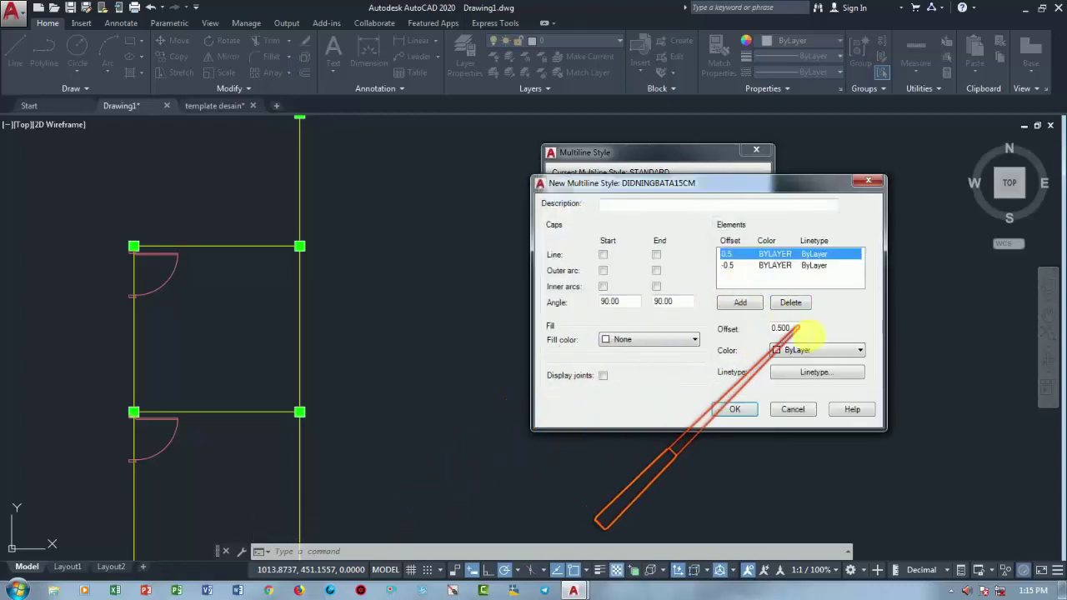
Set the two default line elements' offsets to 7.5 and -7.5
{"action": "left_click", "coordinate": [792, 328]}
{"action": "left_click_drag", "start_coordinate": [795, 331], "coordinate": [716, 342]}
{"action": "type", "text": "7.5"}
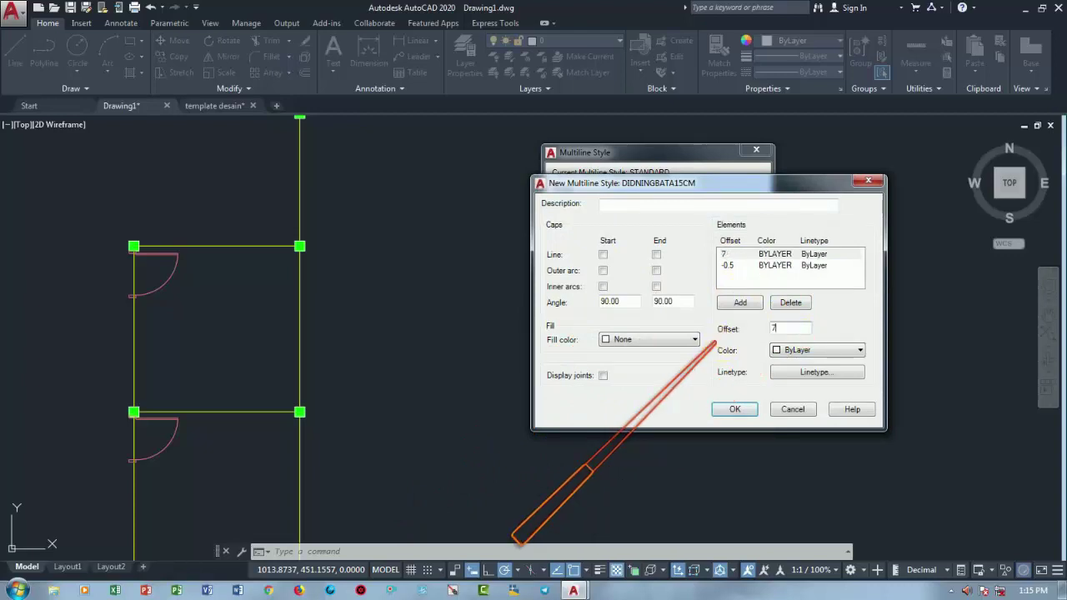
{"action": "left_click", "coordinate": [733, 253]}
{"action": "left_click", "coordinate": [732, 265]}
{"action": "left_click", "coordinate": [796, 332]}
{"action": "type", "text": "-7.5"}
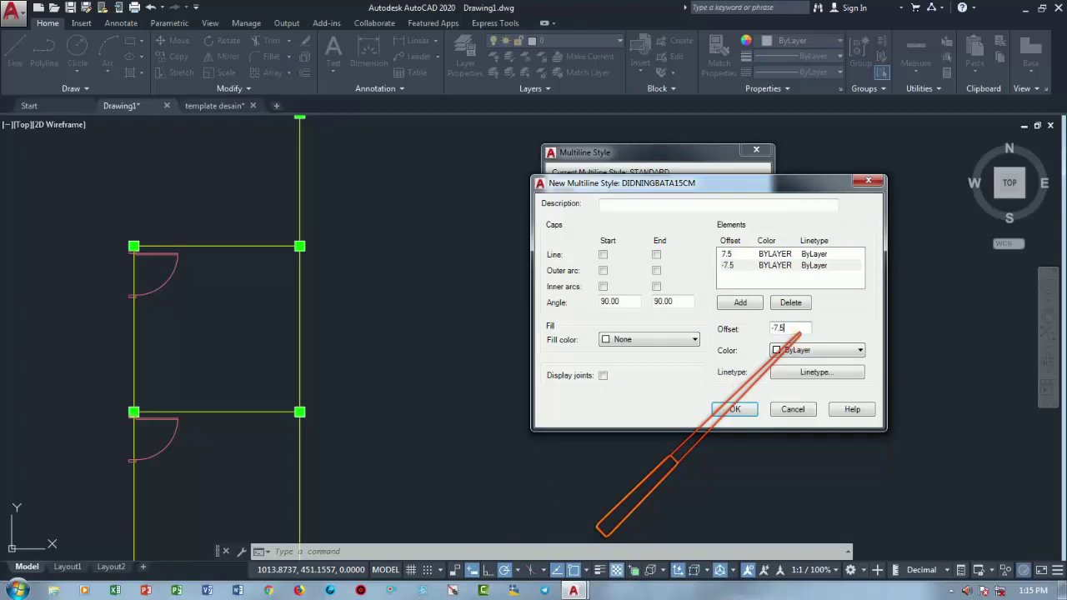
Add two more line elements with offsets 5.5 and -5.5
{"action": "left_click", "coordinate": [740, 302]}
{"action": "type", "text": "5.5"}
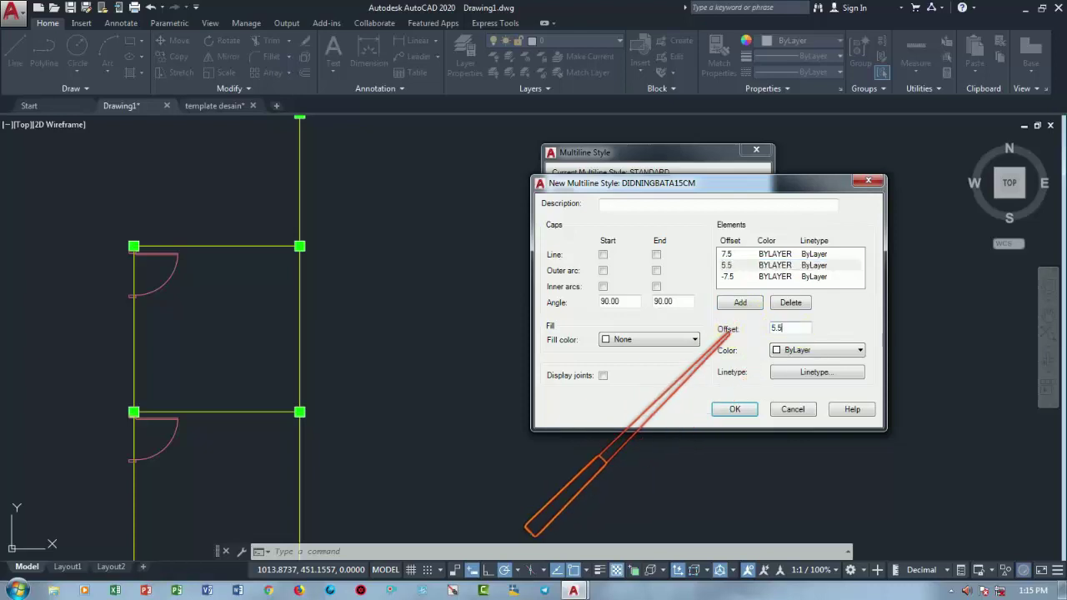
{"action": "left_click", "coordinate": [740, 301]}
{"action": "left_click", "coordinate": [791, 329]}
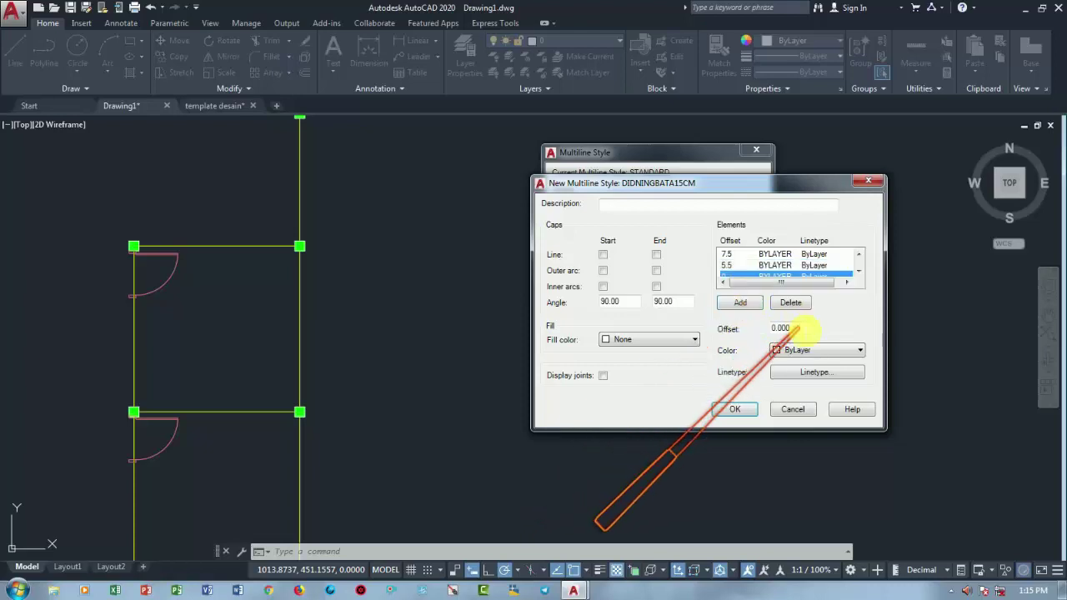
{"action": "left_click_drag", "start_coordinate": [791, 330], "coordinate": [762, 334]}
{"action": "type", "text": "-5.5"}
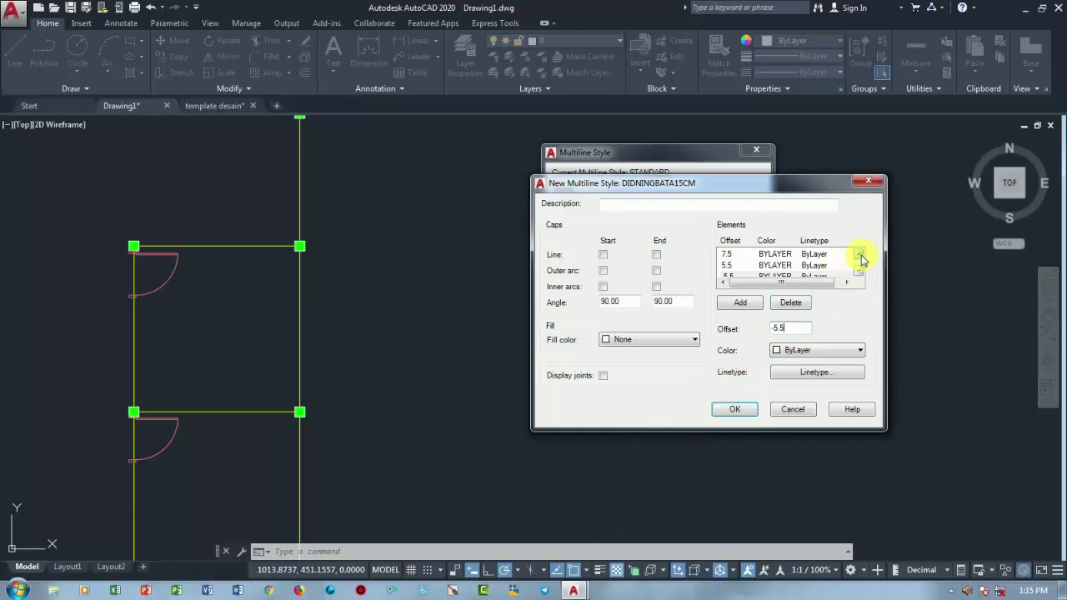
{"action": "left_click", "coordinate": [777, 254]}
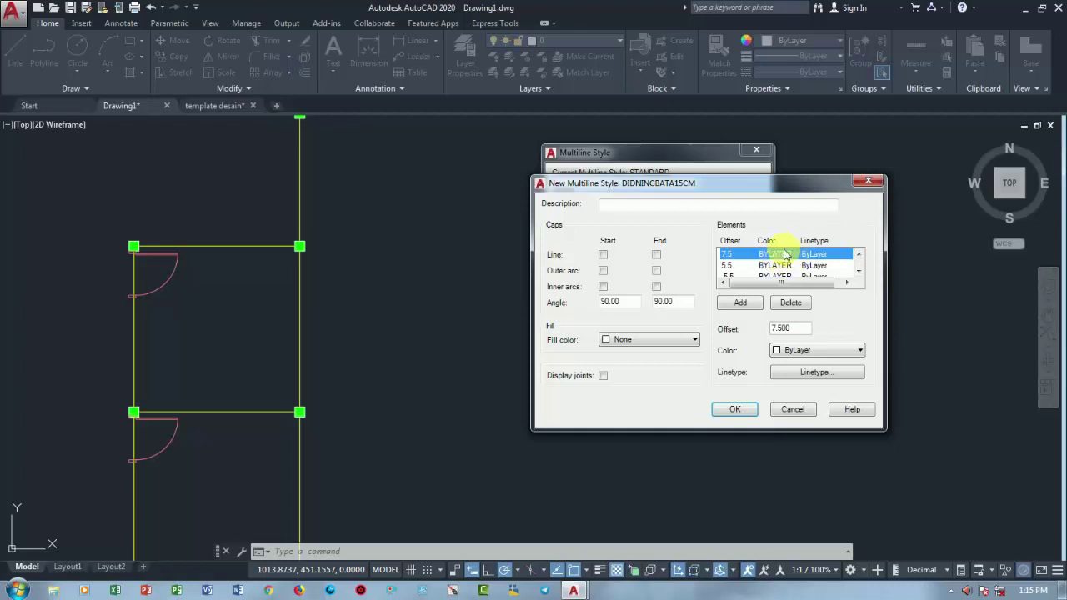
{"action": "left_click_drag", "start_coordinate": [775, 190], "coordinate": [665, 161]}
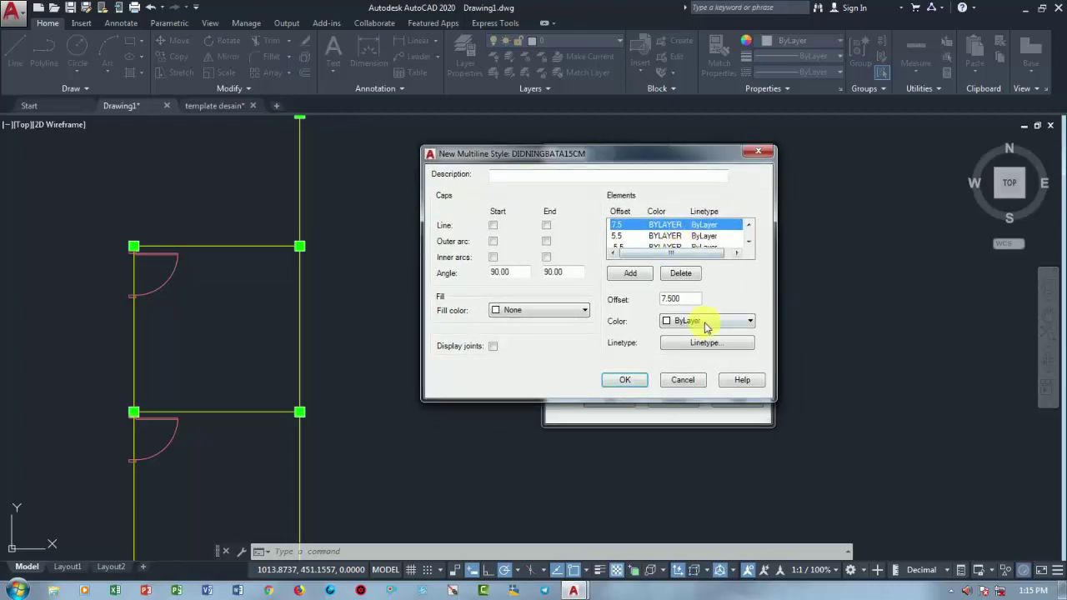
Set the 7.5 and -7.5 lines to white
{"action": "left_click", "coordinate": [746, 326]}
{"action": "left_click", "coordinate": [682, 419]}
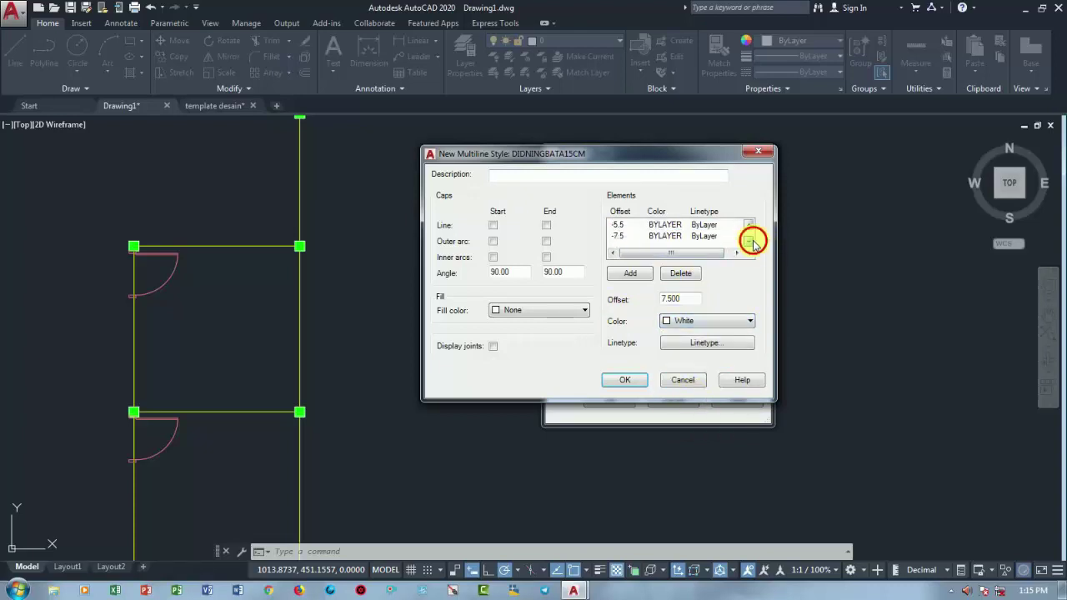
{"action": "left_click", "coordinate": [682, 237]}
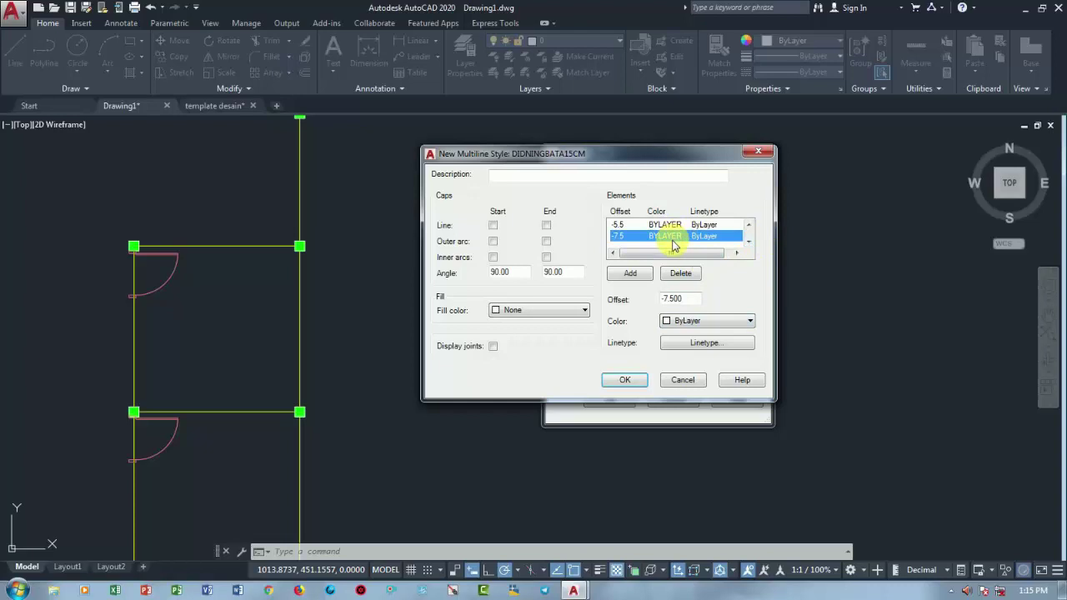
{"action": "left_click", "coordinate": [694, 325]}
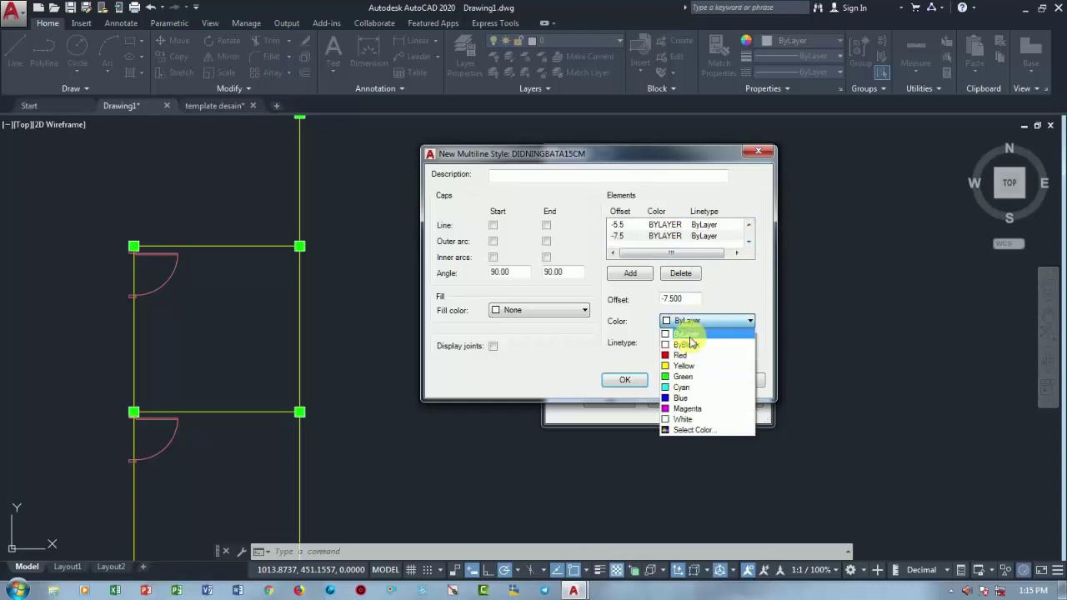
{"action": "left_click", "coordinate": [682, 419]}
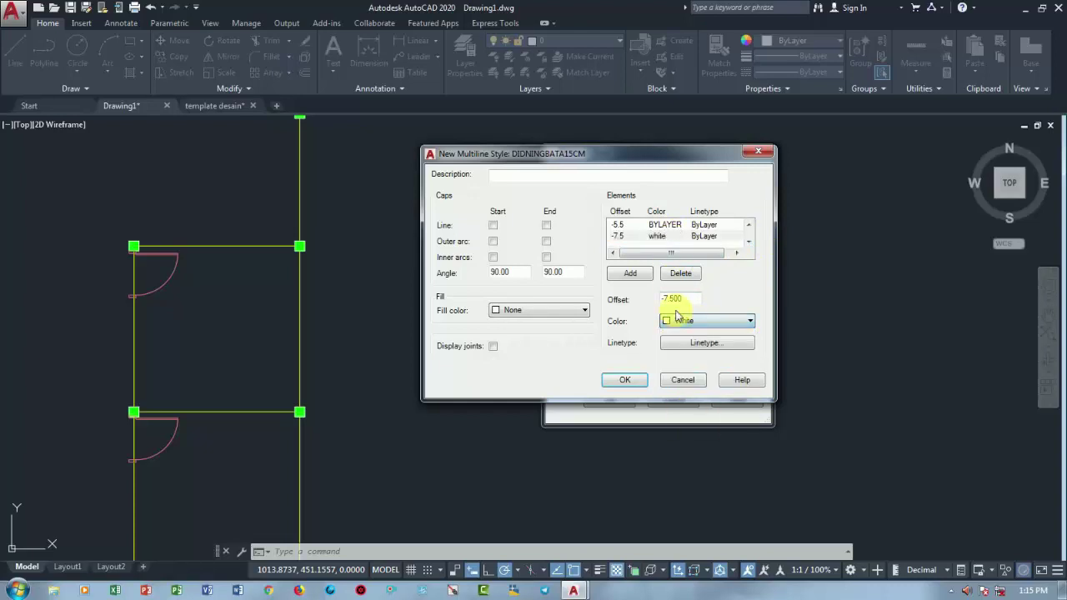
Make the -5.5 and 5.5 lines green, cap the line ends, and save the style
{"action": "left_click", "coordinate": [702, 225]}
{"action": "left_click", "coordinate": [729, 324]}
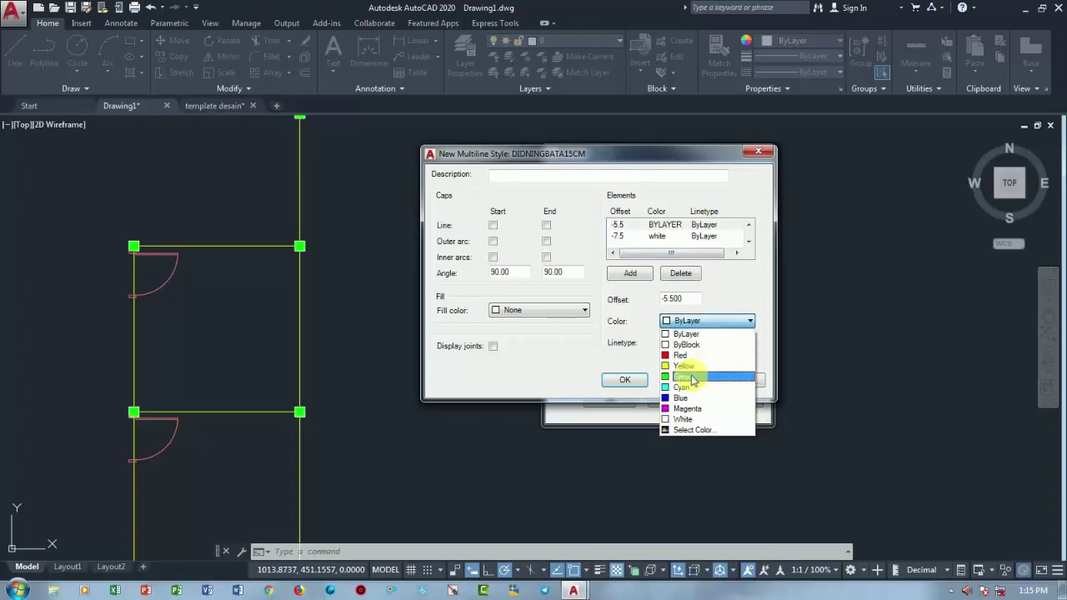
{"action": "left_click", "coordinate": [700, 376]}
{"action": "left_click", "coordinate": [749, 226]}
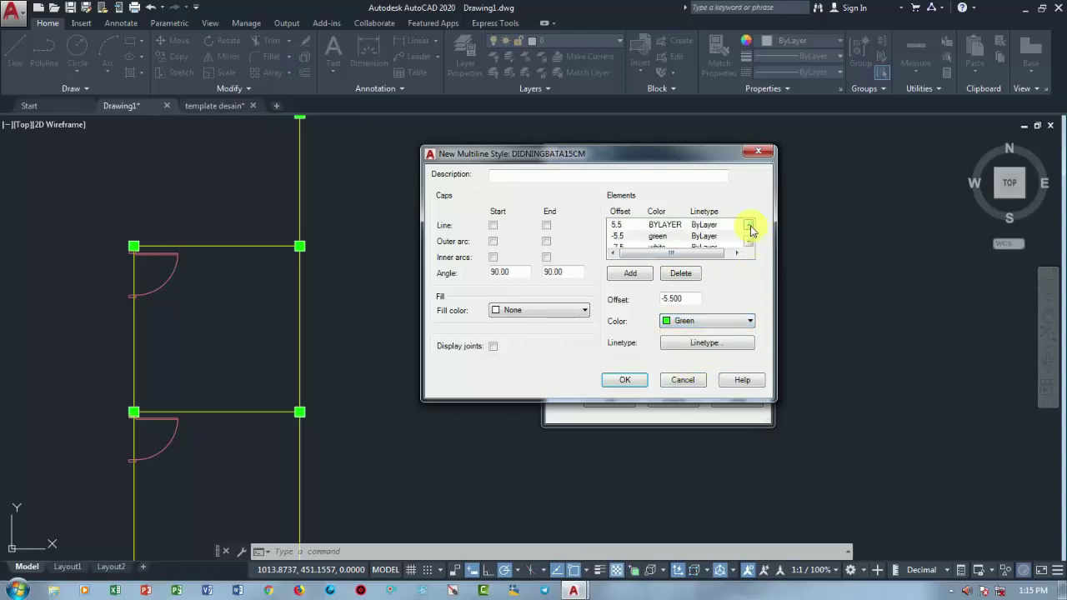
{"action": "left_click", "coordinate": [676, 226]}
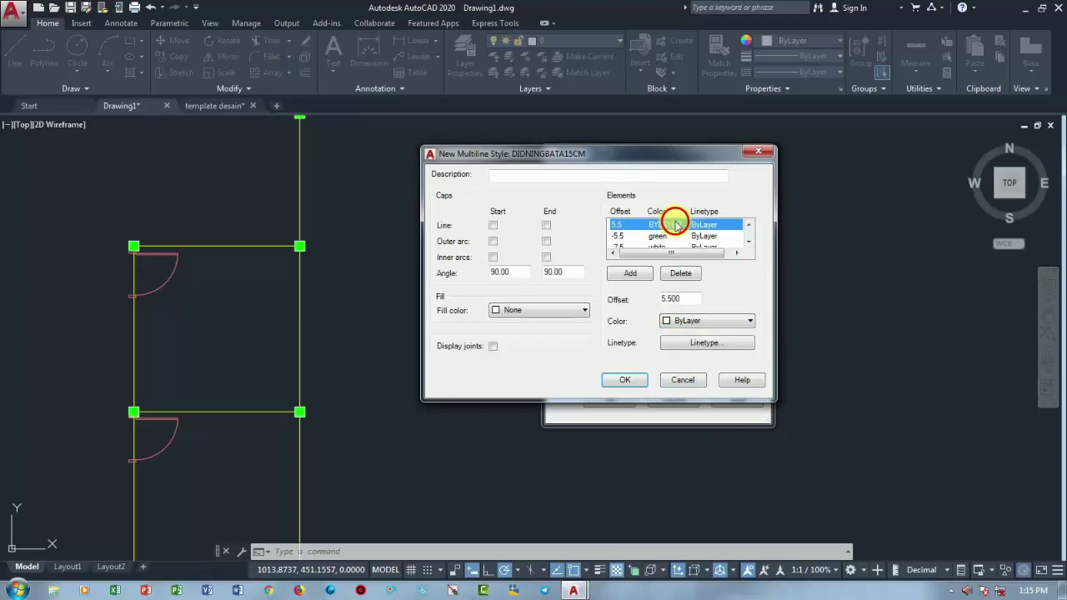
{"action": "left_click", "coordinate": [714, 322]}
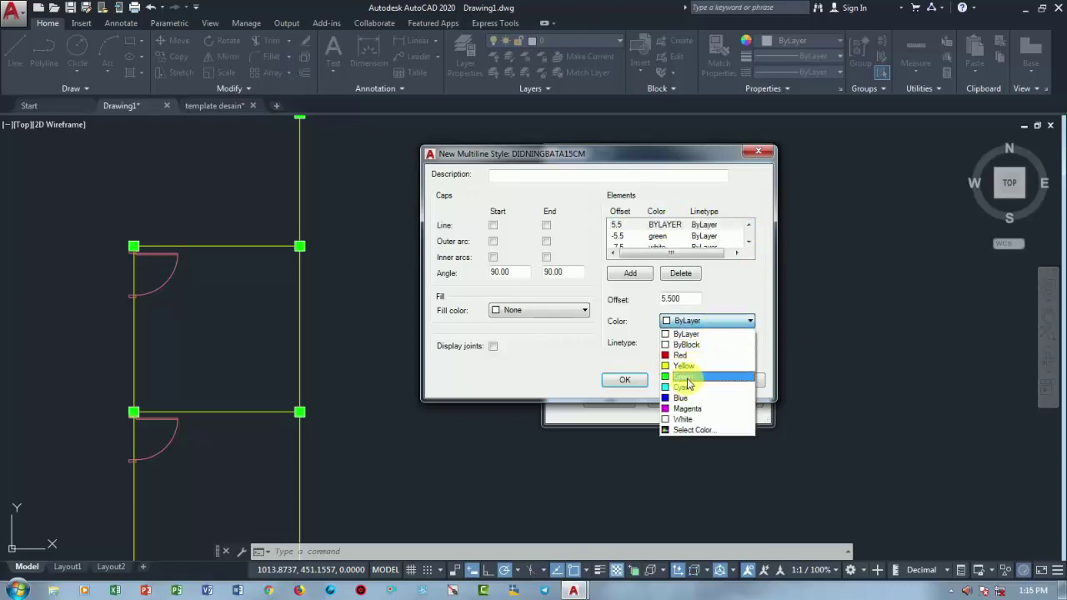
{"action": "left_click", "coordinate": [688, 379]}
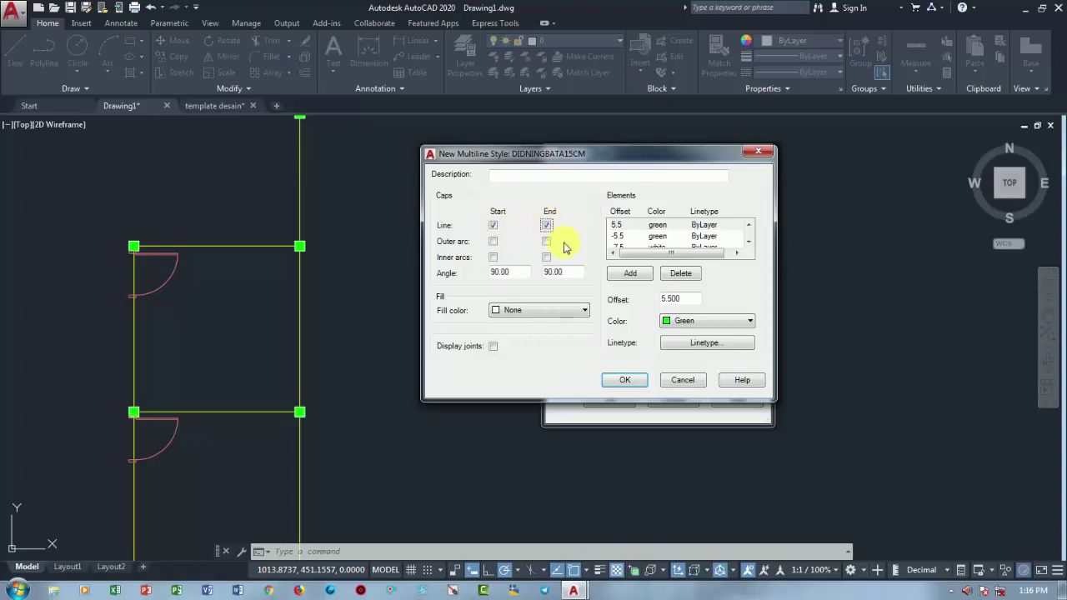
{"action": "left_click", "coordinate": [614, 379]}
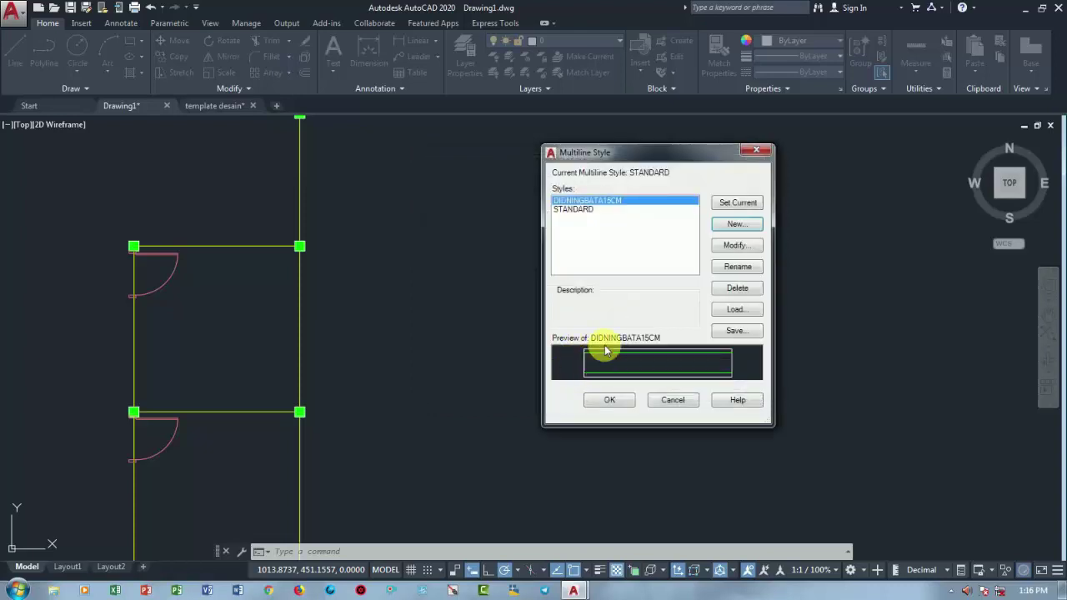
Set DIDNINGBATA15CM as the current multiline style and close the style list
{"action": "left_click", "coordinate": [740, 204]}
{"action": "left_click", "coordinate": [627, 401]}
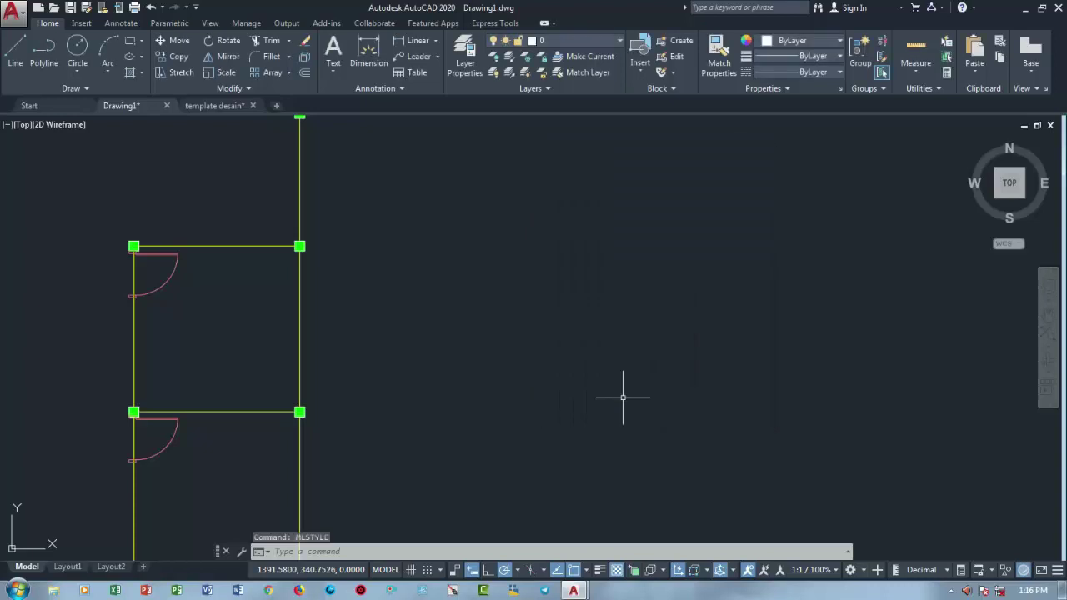
{"action": "scroll", "coordinate": [623, 397], "scroll_direction": "down", "scroll_amount": 4}
{"action": "scroll", "coordinate": [477, 369], "scroll_direction": "up", "scroll_amount": 4}
{"action": "type", "text": "ML"}
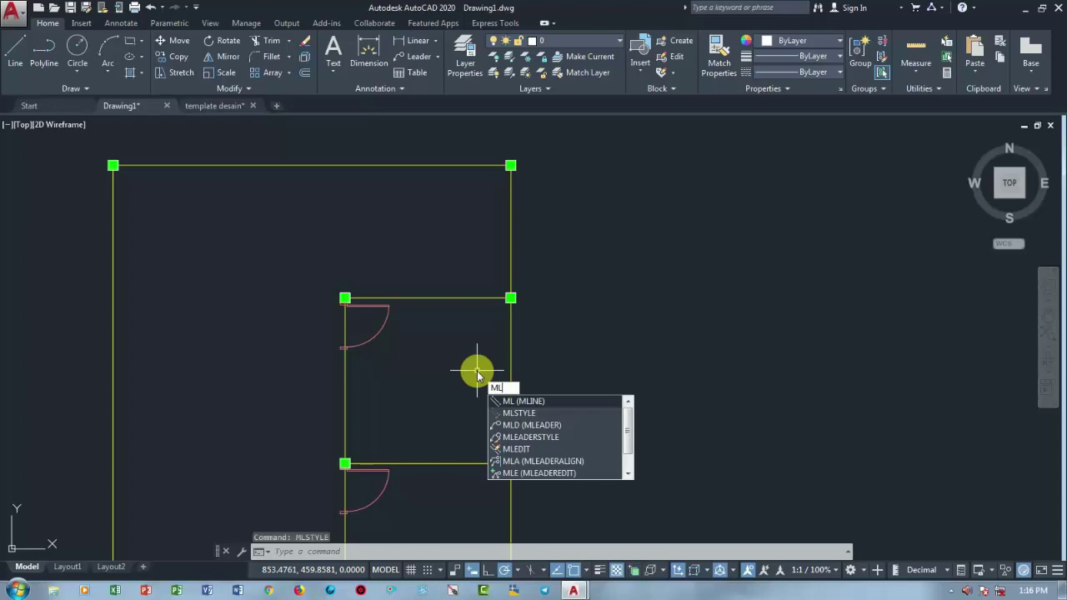
Reopen the multiline styles to compare STANDARD and DIDNINGBATA15CM previews, then close
{"action": "type", "text": "s"}
{"action": "key", "text": "Return"}
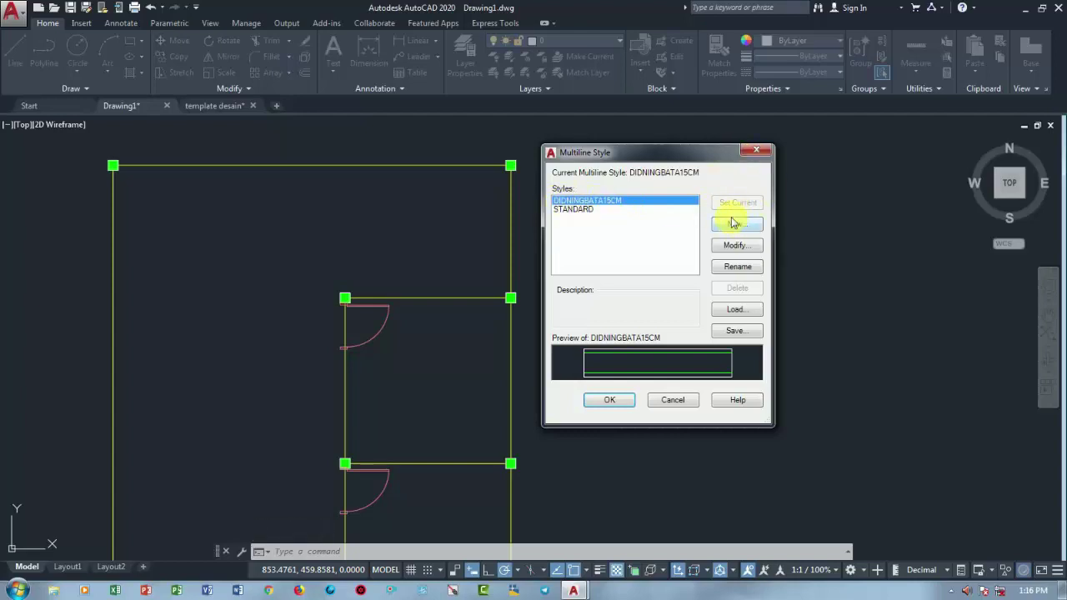
{"action": "left_click", "coordinate": [591, 219]}
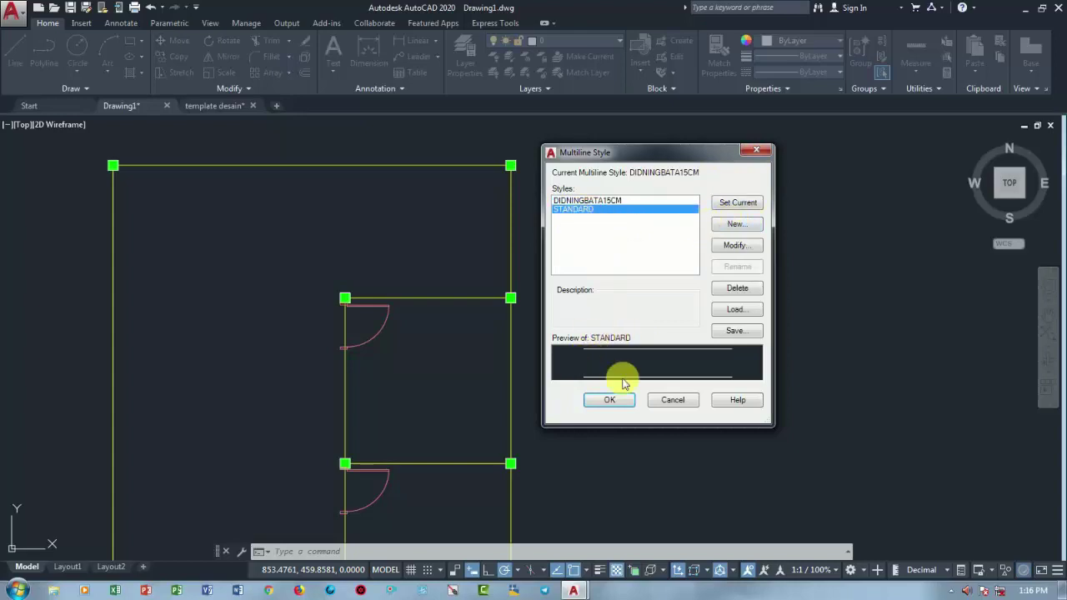
{"action": "left_click", "coordinate": [612, 201]}
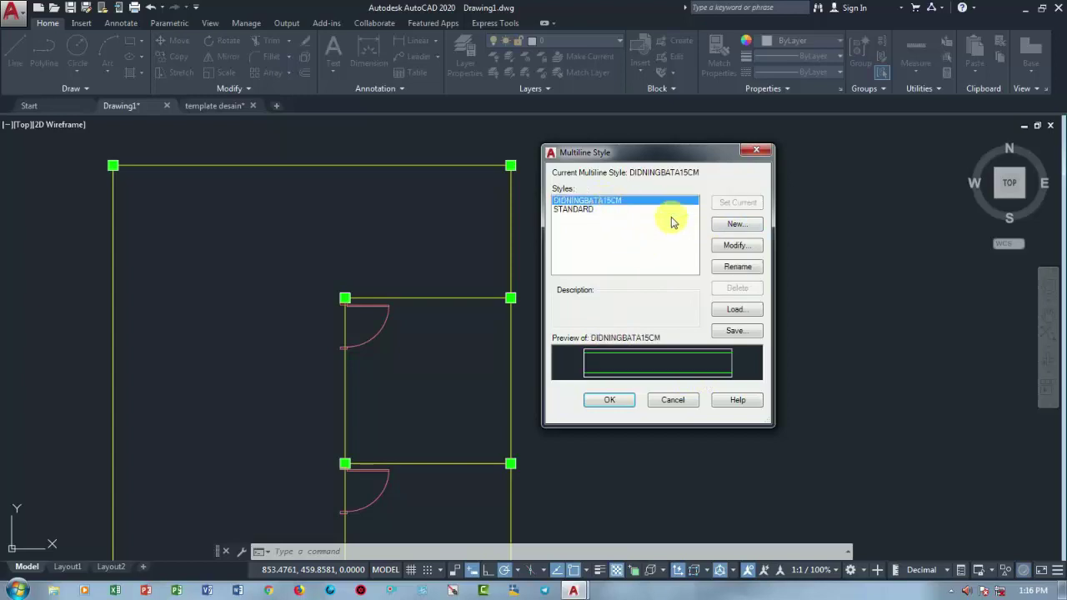
{"action": "left_click", "coordinate": [617, 401]}
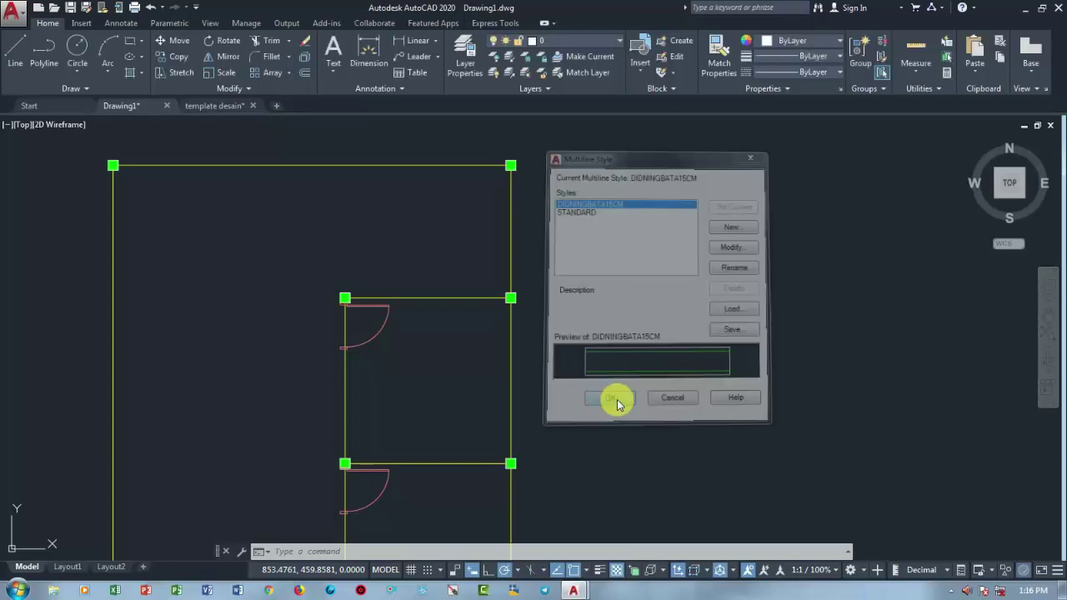
{"action": "scroll", "coordinate": [619, 400], "scroll_direction": "down", "scroll_amount": 5}
{"action": "scroll", "coordinate": [492, 364], "scroll_direction": "up", "scroll_amount": 5}
Start MLINE with Zero justification and a multiline scale of 1
{"action": "scroll", "coordinate": [493, 364], "scroll_direction": "up", "scroll_amount": 2}
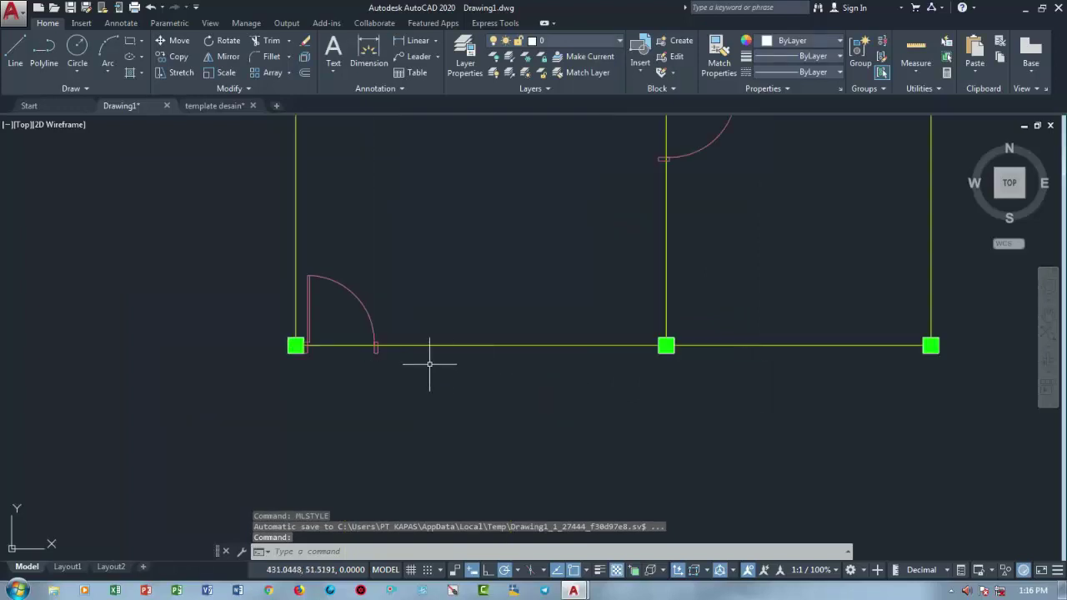
{"action": "middle_click_drag", "start_coordinate": [428, 361], "coordinate": [248, 467]}
{"action": "scroll", "coordinate": [263, 437], "scroll_direction": "down", "scroll_amount": 2}
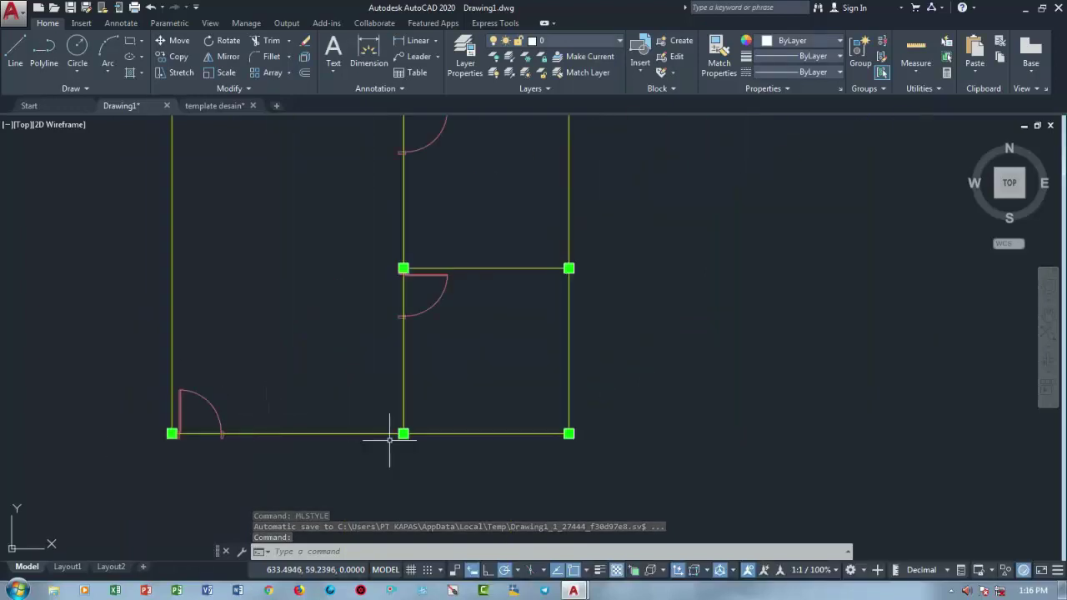
{"action": "type", "text": "ml"}
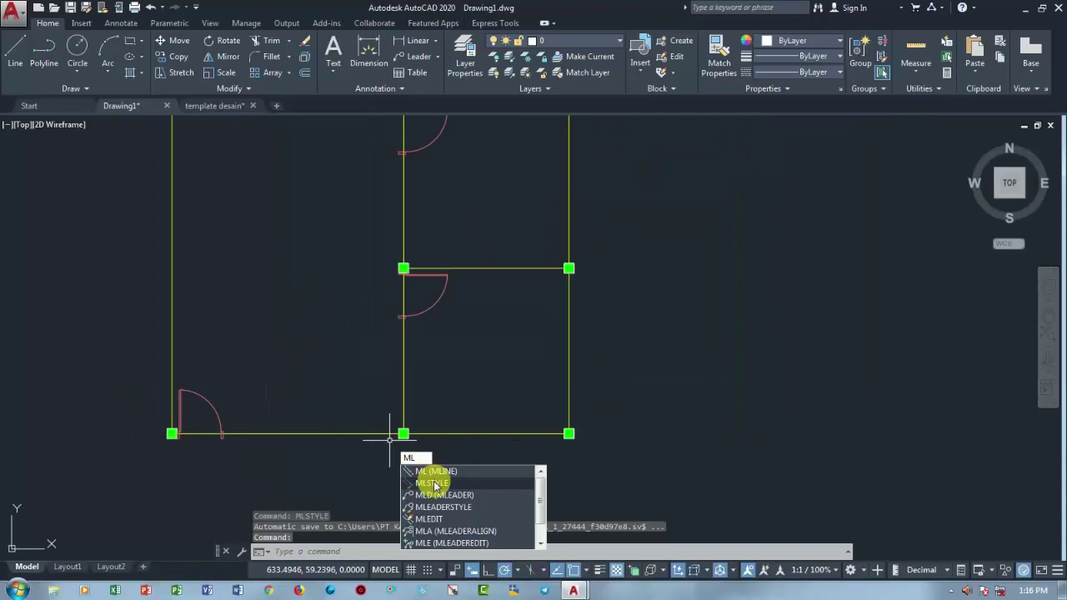
{"action": "left_click", "coordinate": [431, 471]}
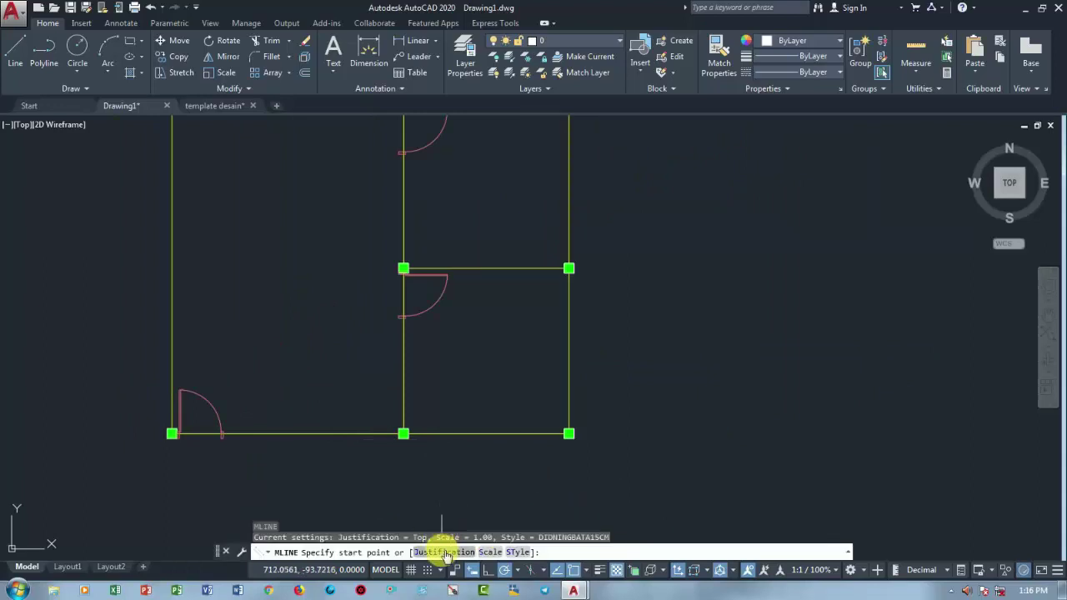
{"action": "left_click", "coordinate": [442, 552]}
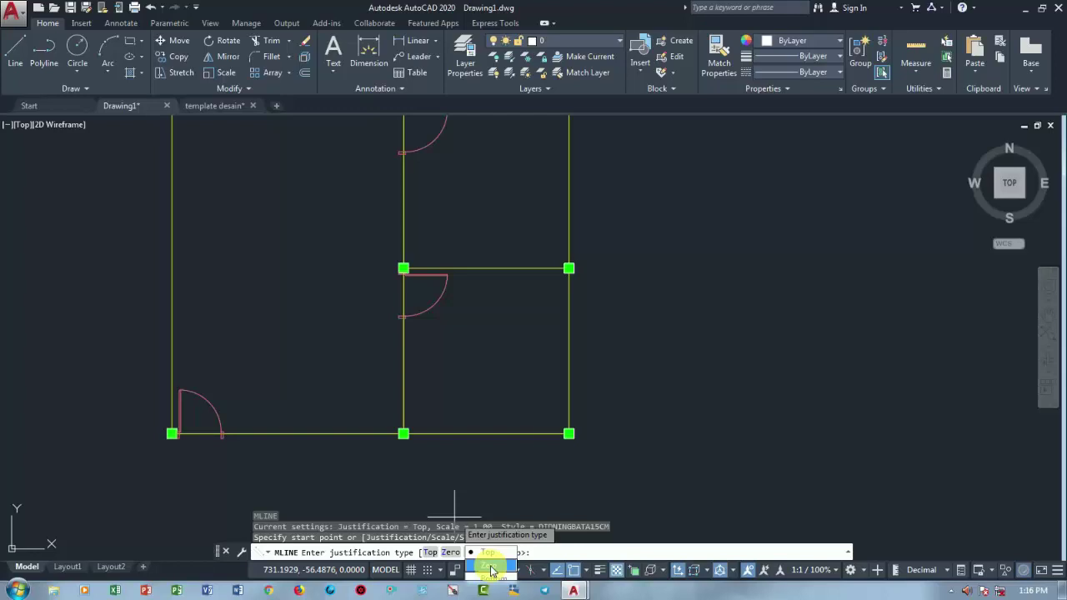
{"action": "left_click", "coordinate": [490, 566]}
{"action": "scroll", "coordinate": [293, 445], "scroll_direction": "up", "scroll_amount": 2}
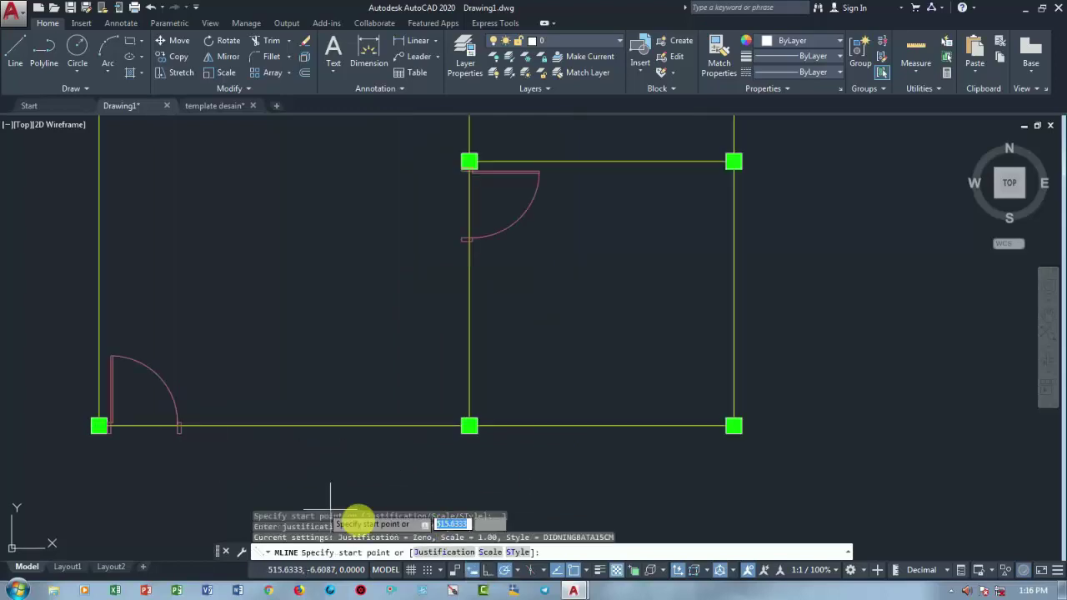
{"action": "left_click", "coordinate": [491, 553]}
{"action": "type", "text": "1"}
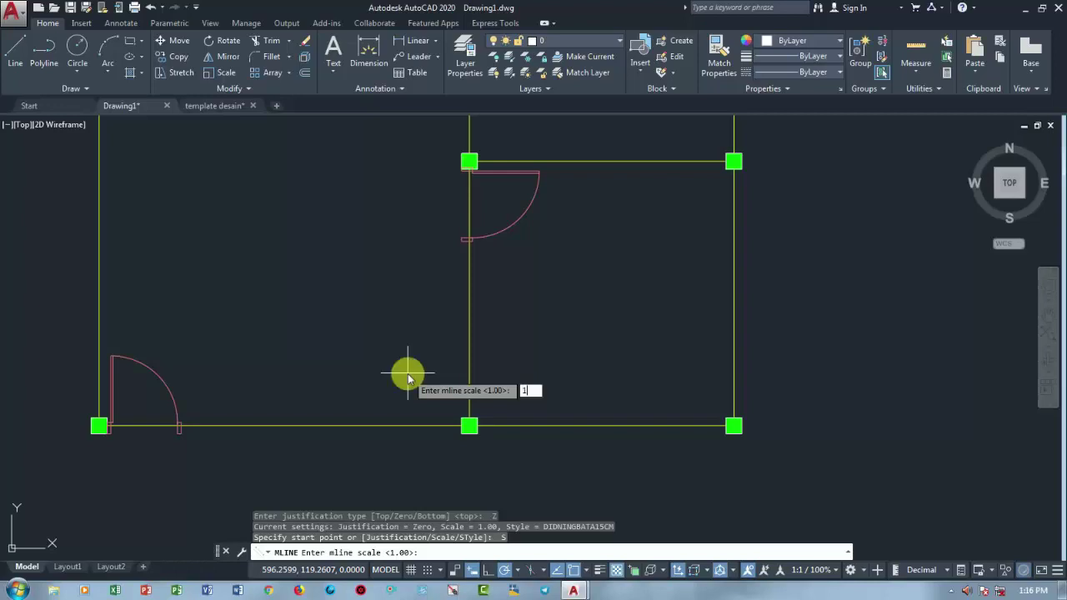
{"action": "key", "text": "Return"}
Draw the first bottom wall from the corner column to the door jamb
{"action": "scroll", "coordinate": [200, 427], "scroll_direction": "up", "scroll_amount": 2}
{"action": "scroll", "coordinate": [166, 421], "scroll_direction": "up", "scroll_amount": 2}
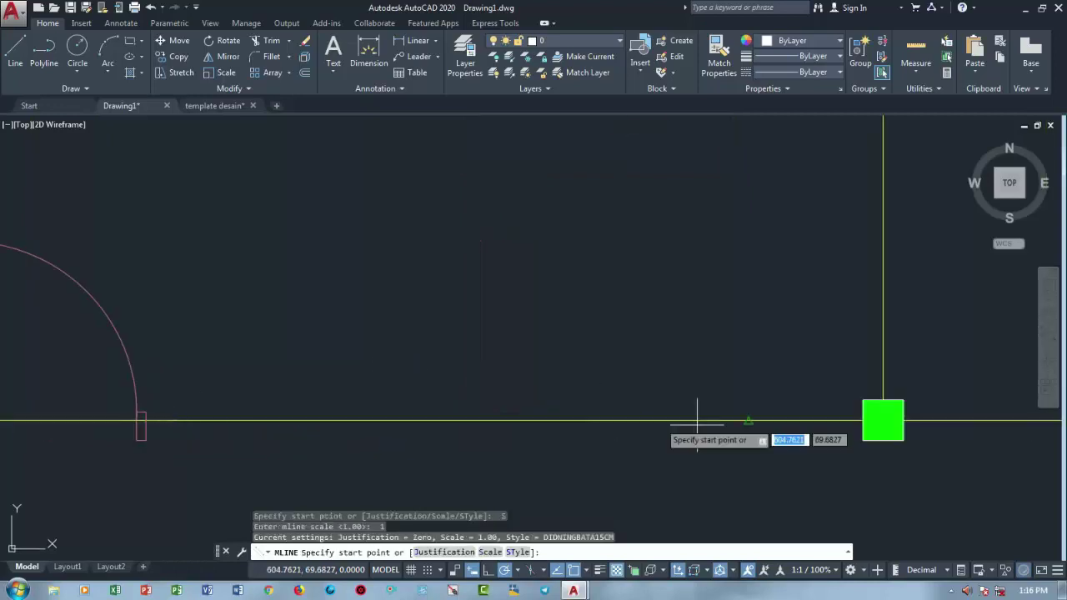
{"action": "left_click", "coordinate": [865, 421]}
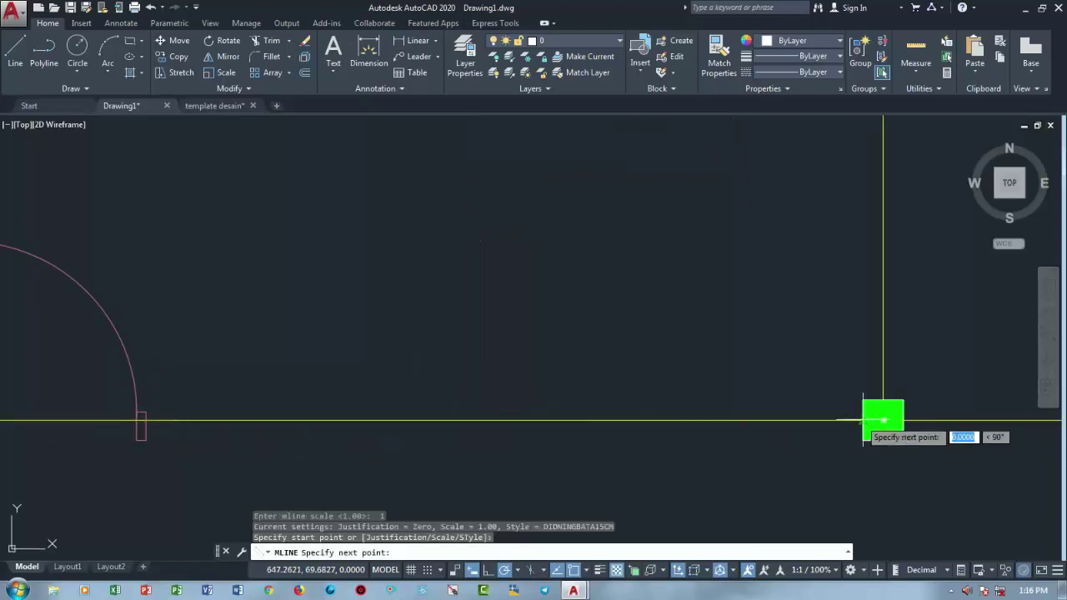
{"action": "left_click", "coordinate": [145, 420]}
{"action": "scroll", "coordinate": [359, 421], "scroll_direction": "down", "scroll_amount": 2}
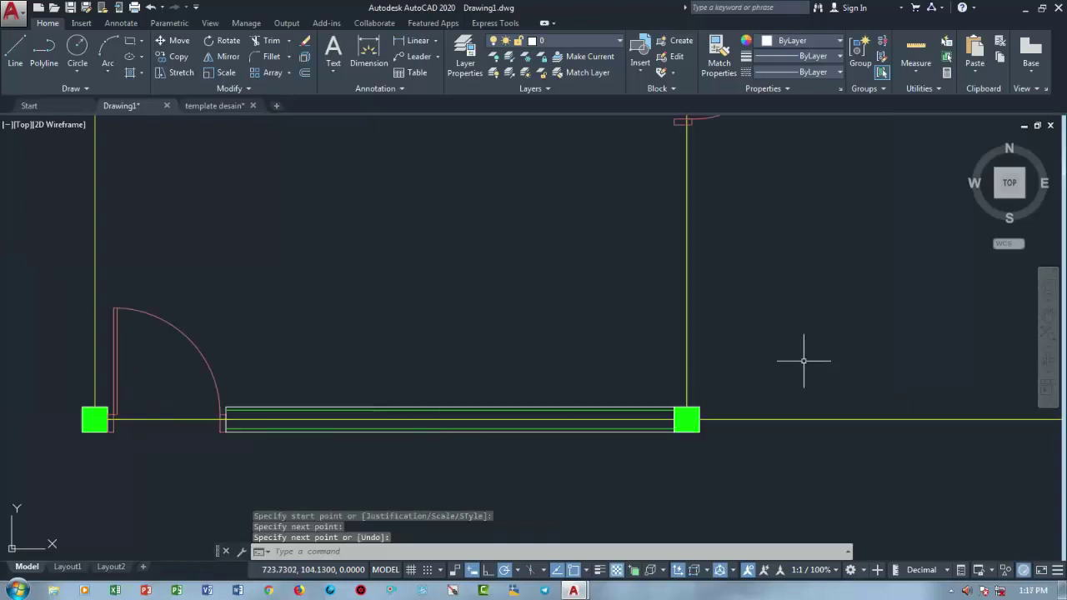
{"action": "middle_click_drag", "start_coordinate": [666, 417], "coordinate": [448, 374]}
{"action": "scroll", "coordinate": [447, 374], "scroll_direction": "up", "scroll_amount": 6}
{"action": "middle_click_drag", "start_coordinate": [596, 305], "coordinate": [271, 333]}
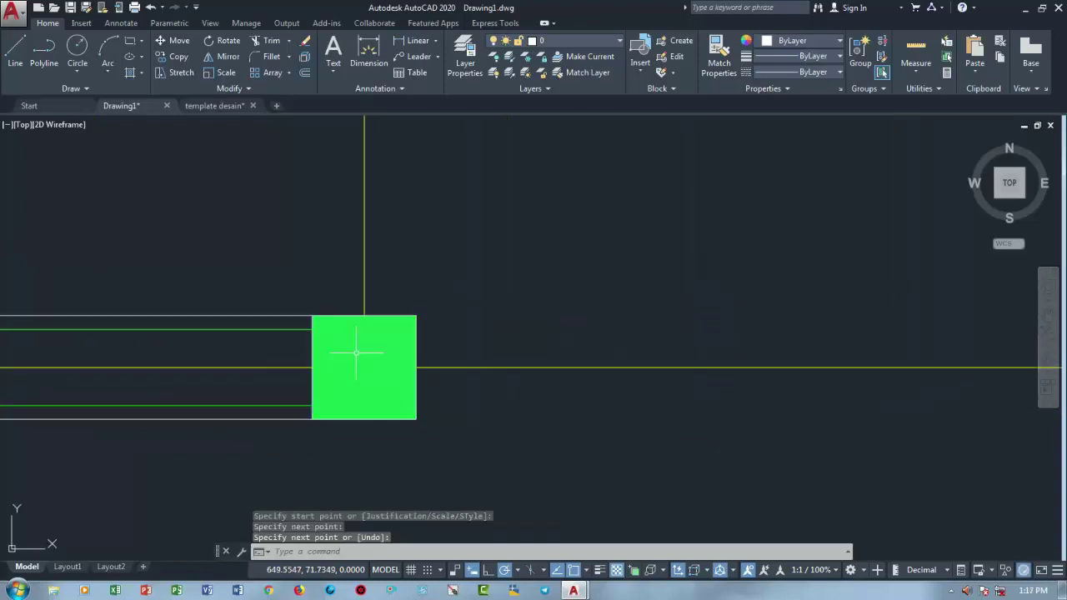
{"action": "key", "text": "Return"}
{"action": "key", "text": "Return"}
Draw the next bottom wall from its column to the right column
{"action": "left_click", "coordinate": [414, 367]}
{"action": "scroll", "coordinate": [572, 381], "scroll_direction": "down", "scroll_amount": 4}
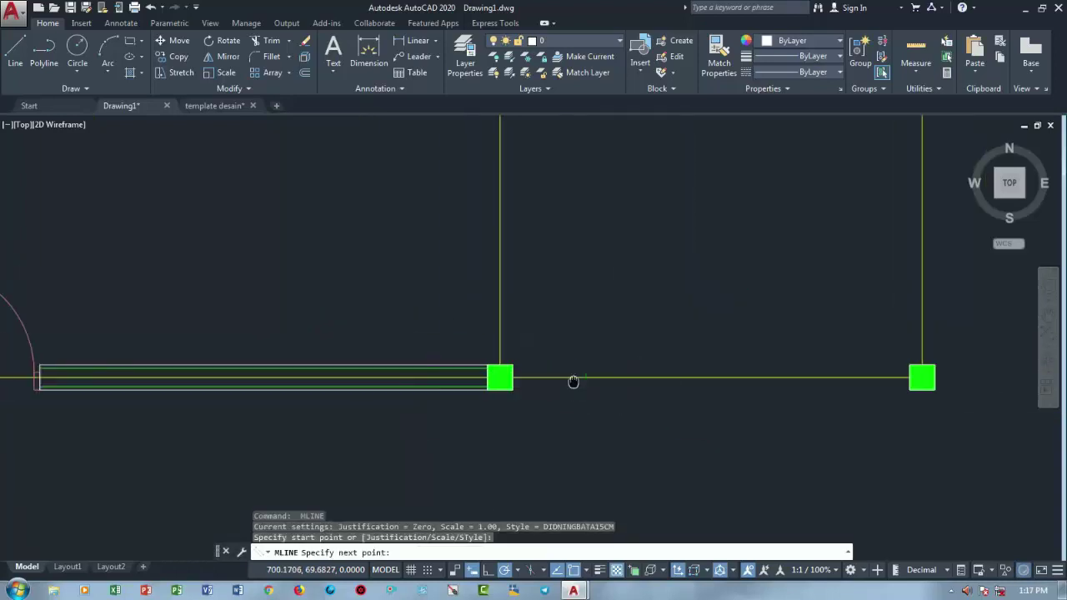
{"action": "scroll", "coordinate": [476, 374], "scroll_direction": "up", "scroll_amount": 2}
{"action": "left_click", "coordinate": [679, 384]}
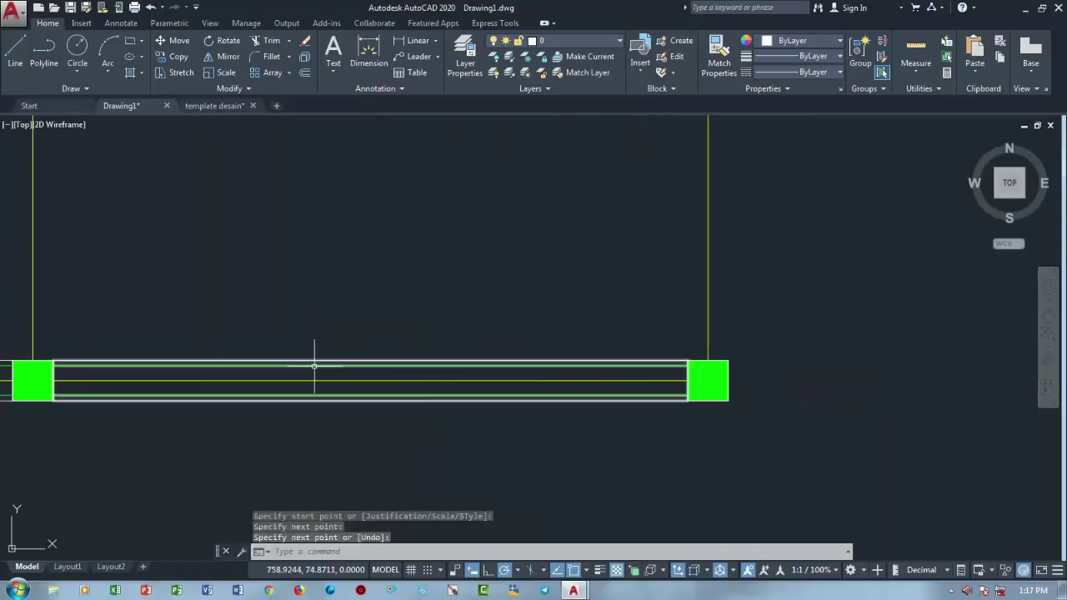
{"action": "middle_click_drag", "start_coordinate": [746, 369], "coordinate": [387, 438]}
{"action": "key", "text": "Return"}
{"action": "key", "text": "Return"}
Draw the inner vertical wall from its base column up to the door jamb
{"action": "left_click", "coordinate": [348, 442]}
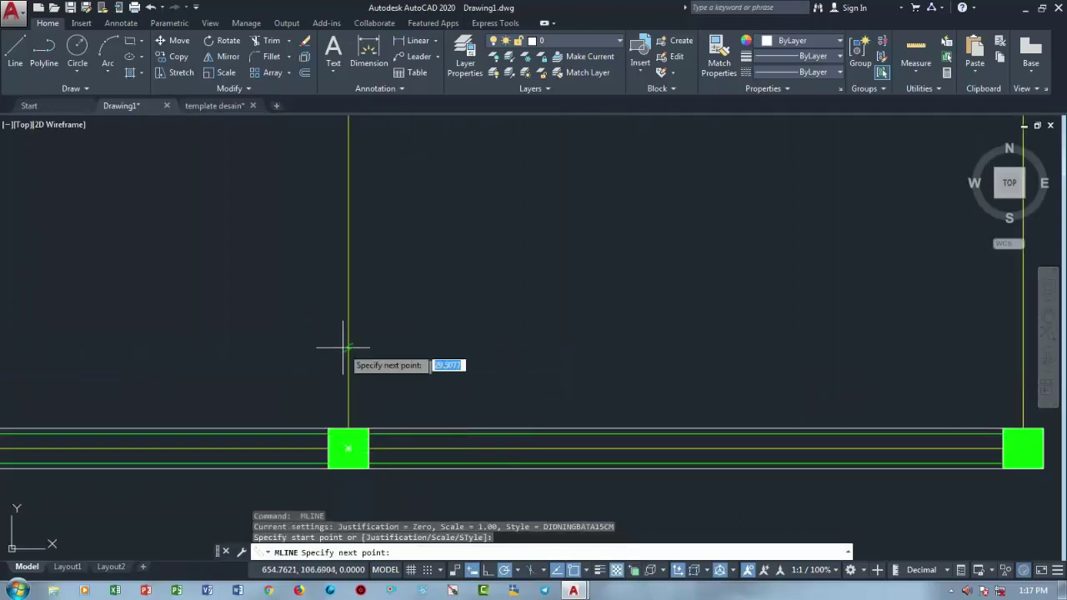
{"action": "scroll", "coordinate": [343, 352], "scroll_direction": "down", "scroll_amount": 2}
{"action": "scroll", "coordinate": [391, 250], "scroll_direction": "up", "scroll_amount": 2}
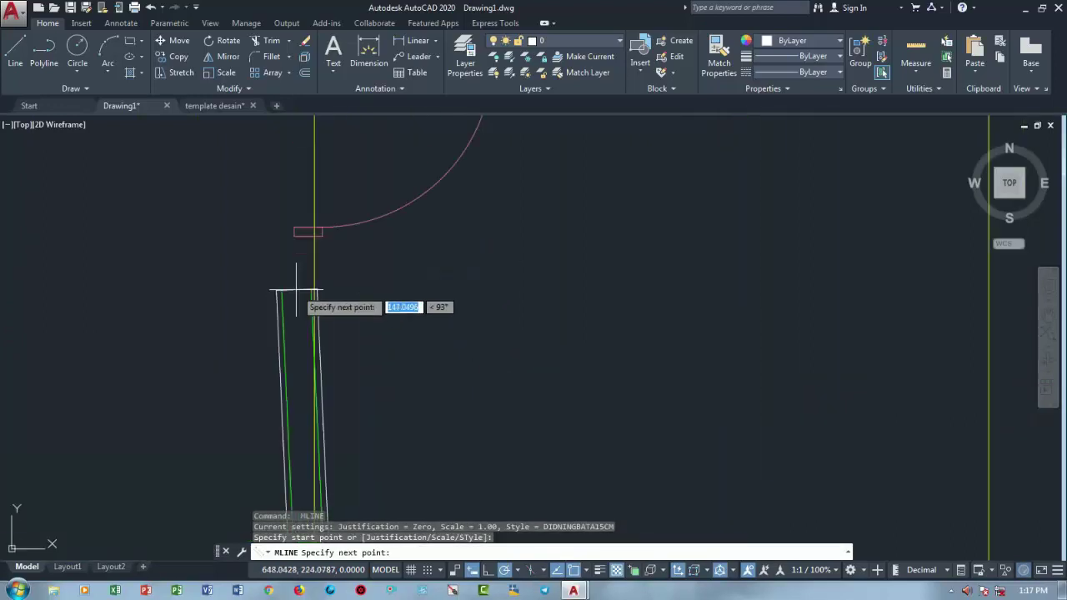
{"action": "left_click", "coordinate": [310, 232]}
{"action": "key", "text": "Return"}
{"action": "scroll", "coordinate": [502, 315], "scroll_direction": "down", "scroll_amount": 3}
{"action": "scroll", "coordinate": [533, 438], "scroll_direction": "up", "scroll_amount": 4}
{"action": "key", "text": "Return"}
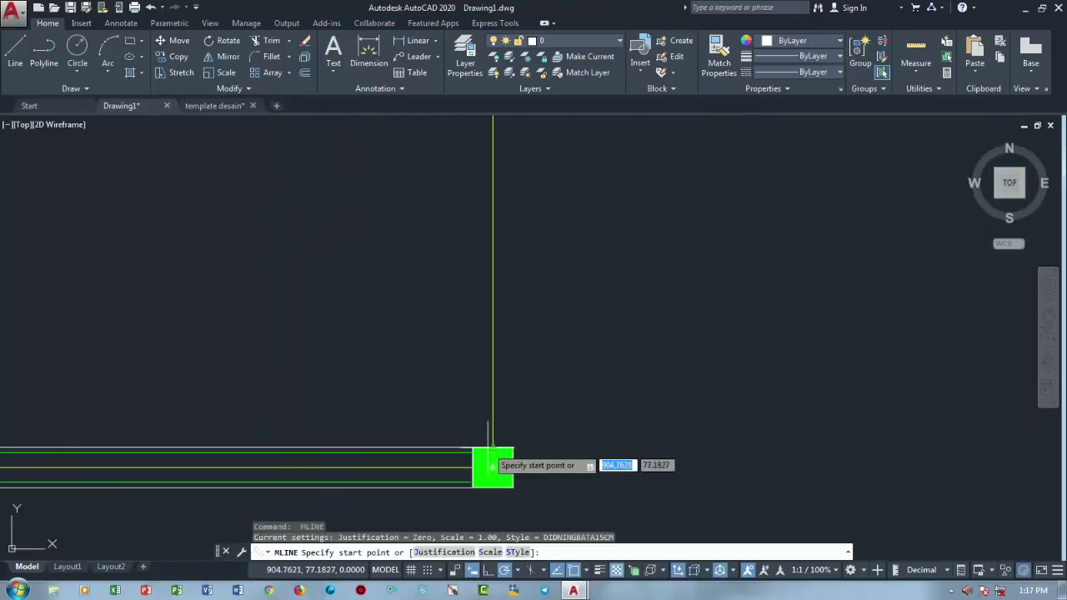
Draw the right wall from the corner column to the top-right column
{"action": "left_click", "coordinate": [490, 464]}
{"action": "scroll", "coordinate": [487, 387], "scroll_direction": "down", "scroll_amount": 3}
{"action": "middle_click_drag", "start_coordinate": [489, 257], "coordinate": [465, 455]}
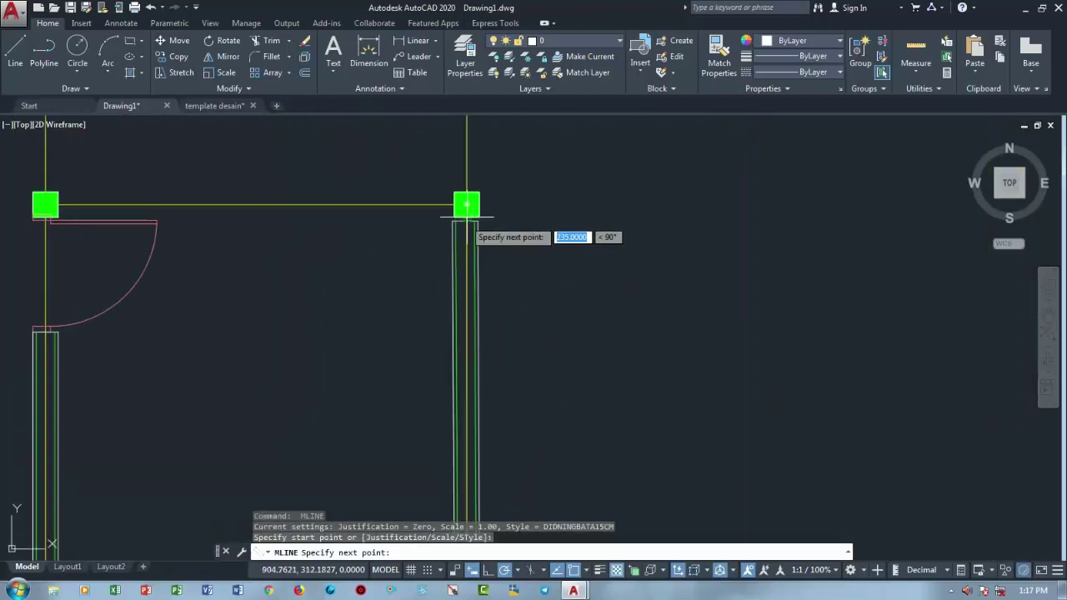
{"action": "left_click", "coordinate": [463, 208]}
{"action": "key", "text": "Return"}
Draw the cross wall from the right column to the left column
{"action": "key", "text": "Return"}
{"action": "left_click", "coordinate": [464, 208]}
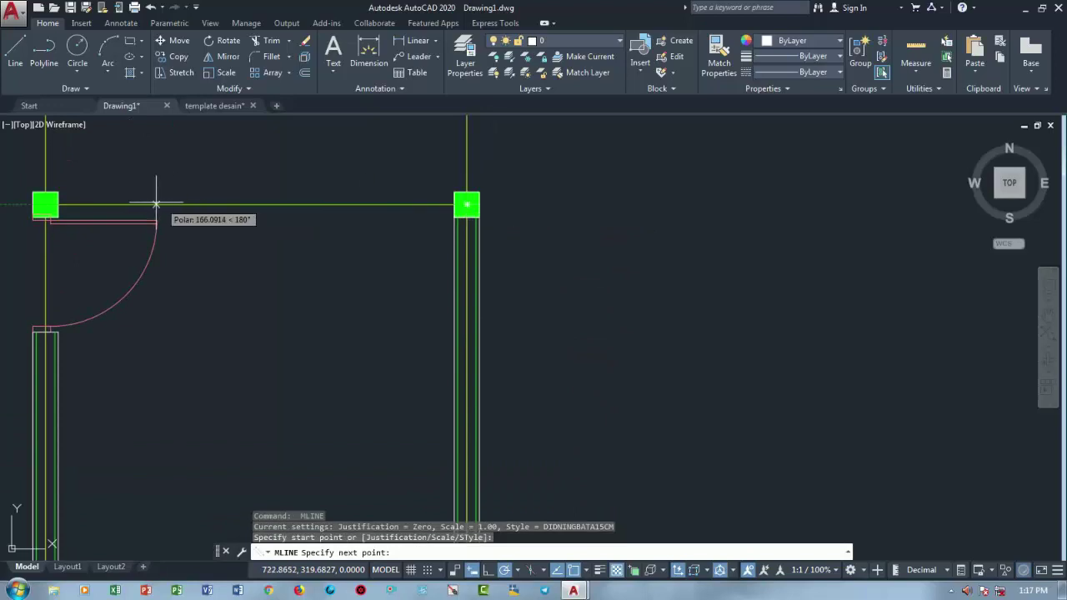
{"action": "left_click", "coordinate": [58, 205]}
{"action": "key", "text": "Return"}
{"action": "scroll", "coordinate": [426, 261], "scroll_direction": "down", "scroll_amount": 4}
{"action": "middle_click_drag", "start_coordinate": [564, 280], "coordinate": [511, 345]}
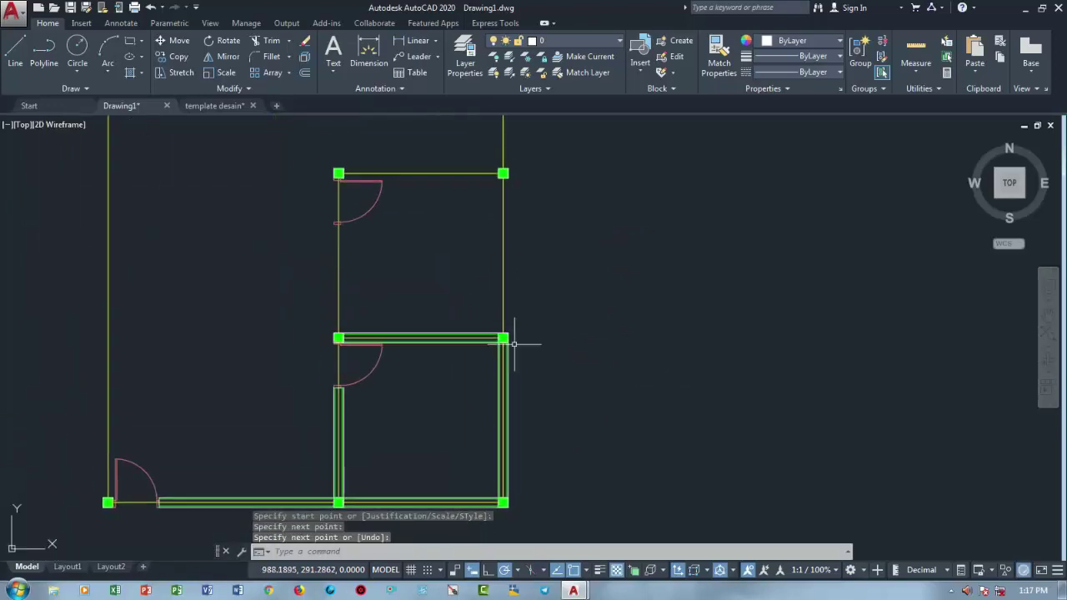
{"action": "scroll", "coordinate": [366, 304], "scroll_direction": "up", "scroll_amount": 3}
{"action": "key", "text": "Return"}
Draw the inner wall above the cross wall up to the upper door jamb
{"action": "left_click", "coordinate": [320, 348]}
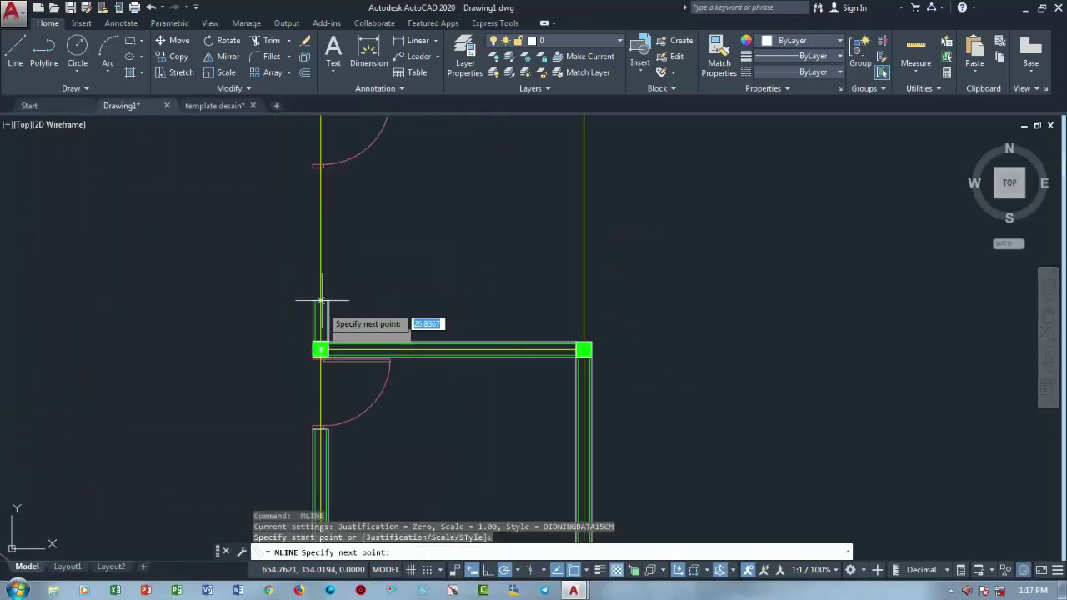
{"action": "left_click", "coordinate": [317, 169]}
{"action": "scroll", "coordinate": [315, 169], "scroll_direction": "up", "scroll_amount": 2}
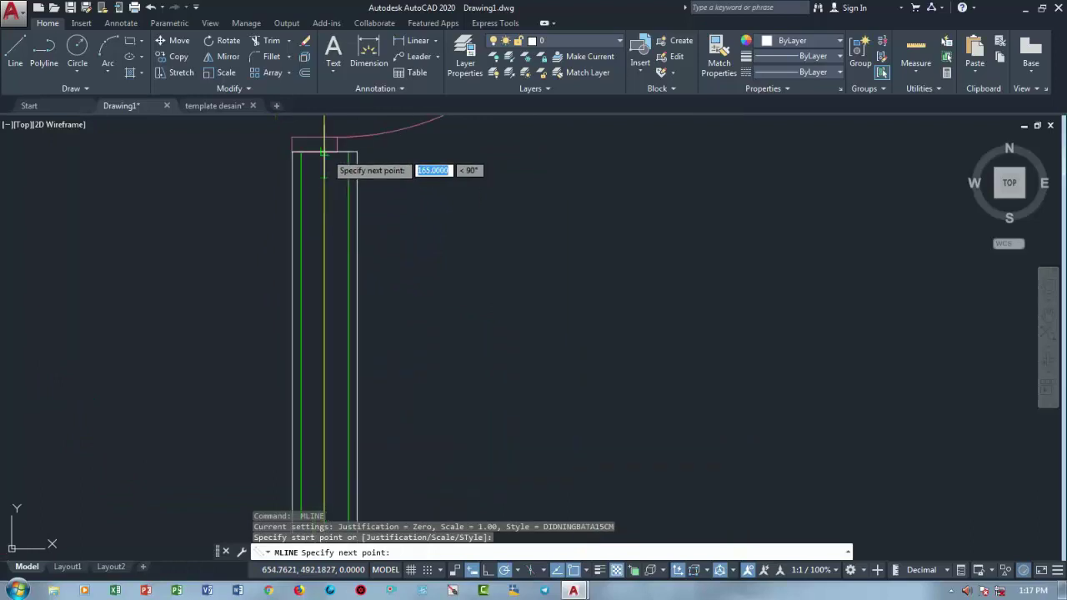
{"action": "key", "text": "Return"}
{"action": "scroll", "coordinate": [343, 186], "scroll_direction": "down", "scroll_amount": 3}
{"action": "scroll", "coordinate": [524, 341], "scroll_direction": "up", "scroll_amount": 3}
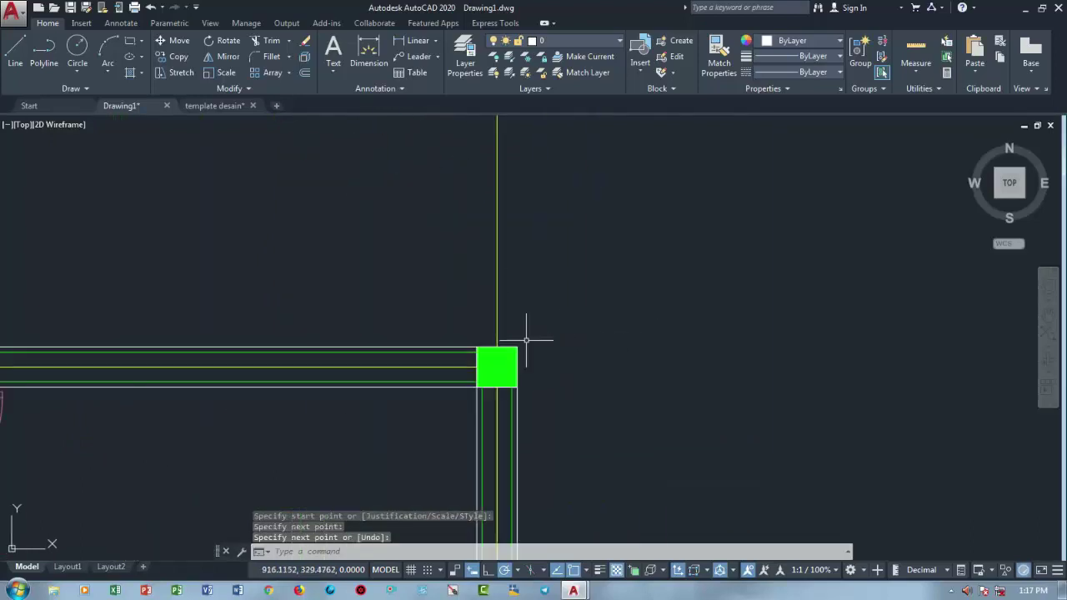
{"action": "key", "text": "Return"}
Draw the right wall to the upper column and the upper cross wall leftward
{"action": "left_click", "coordinate": [497, 344]}
{"action": "scroll", "coordinate": [497, 345], "scroll_direction": "down", "scroll_amount": 3}
{"action": "scroll", "coordinate": [495, 262], "scroll_direction": "up", "scroll_amount": 3}
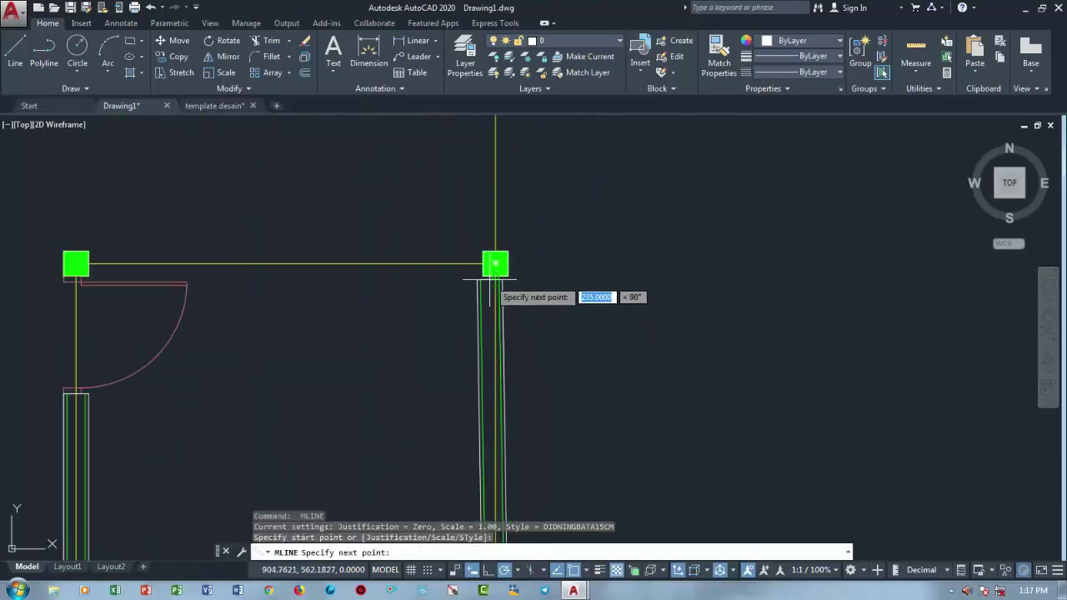
{"action": "left_click", "coordinate": [490, 271]}
{"action": "key", "text": "Return"}
{"action": "left_click", "coordinate": [495, 264]}
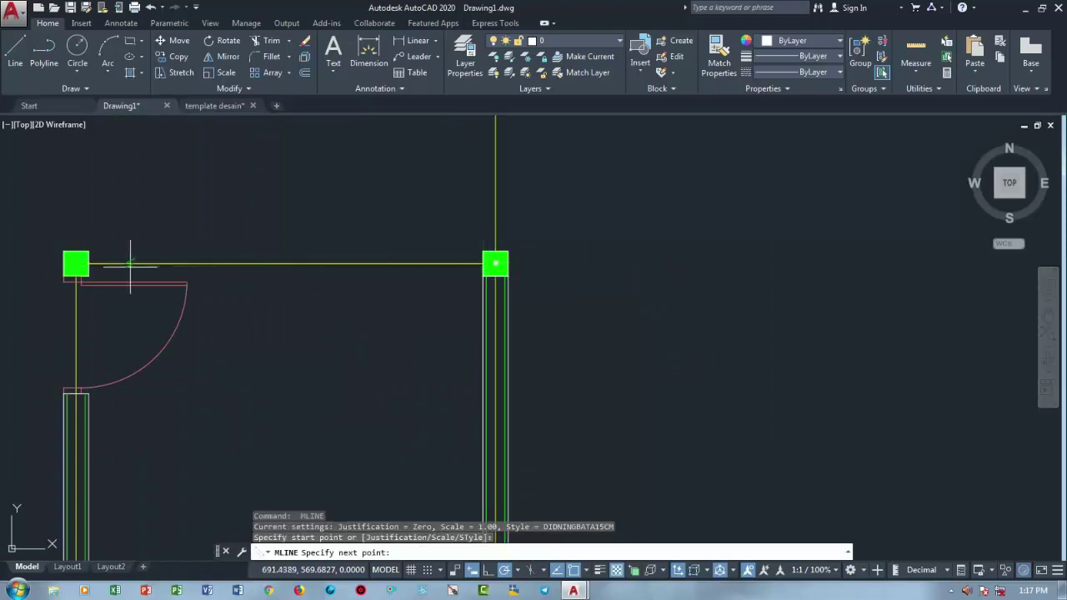
{"action": "left_click", "coordinate": [76, 264]}
{"action": "key", "text": "Return"}
{"action": "key", "text": "Return"}
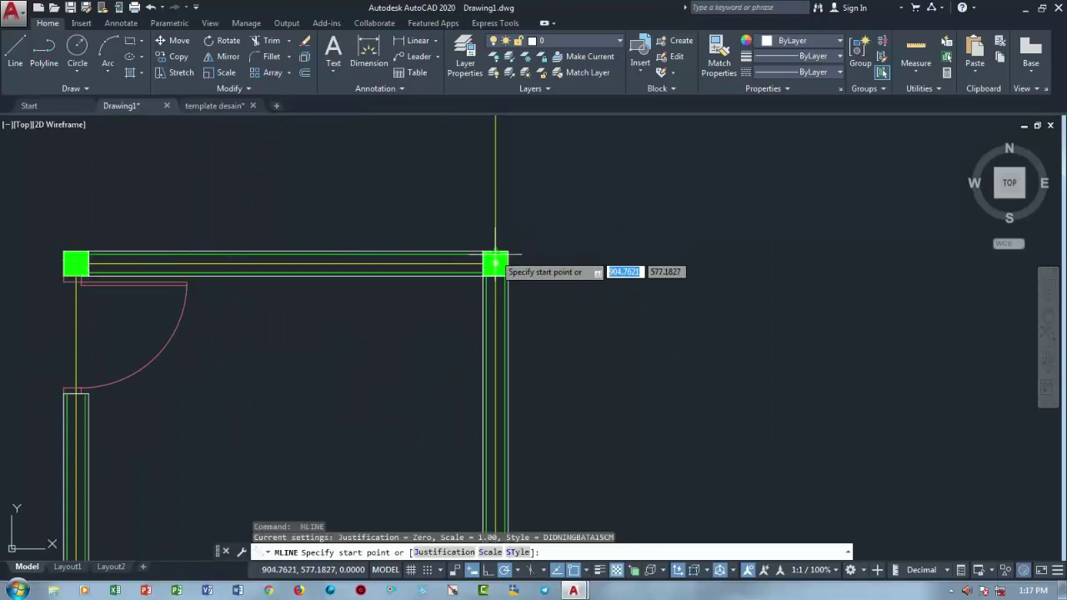
Draw the outer right wall from the column up to the top corner
{"action": "left_click", "coordinate": [495, 264]}
{"action": "scroll", "coordinate": [500, 233], "scroll_direction": "down", "scroll_amount": 6}
{"action": "scroll", "coordinate": [500, 225], "scroll_direction": "up", "scroll_amount": 4}
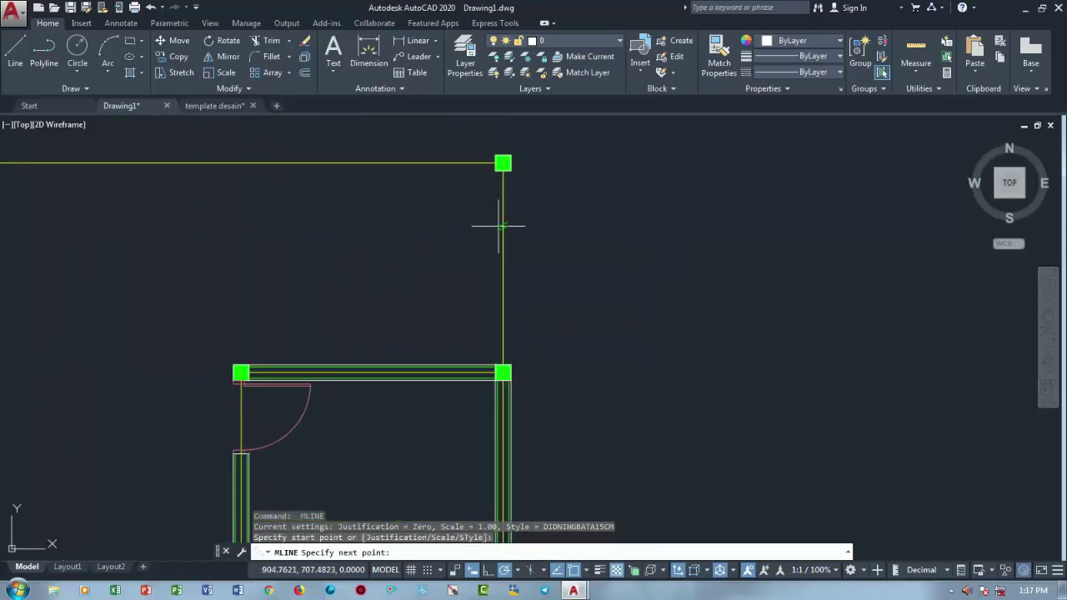
{"action": "left_click", "coordinate": [502, 162]}
{"action": "key", "text": "Return"}
{"action": "key", "text": "Return"}
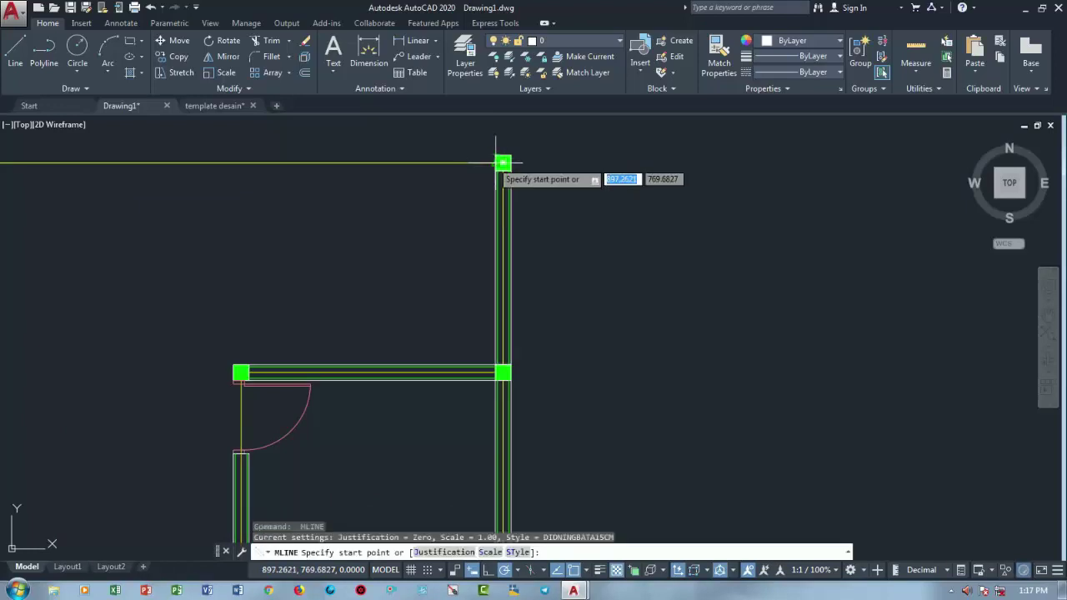
Draw the top wall from the top-right corner to the top-left corner
{"action": "left_click", "coordinate": [502, 162]}
{"action": "scroll", "coordinate": [334, 179], "scroll_direction": "down", "scroll_amount": 3}
{"action": "scroll", "coordinate": [490, 205], "scroll_direction": "up", "scroll_amount": 3}
{"action": "scroll", "coordinate": [377, 178], "scroll_direction": "up", "scroll_amount": 2}
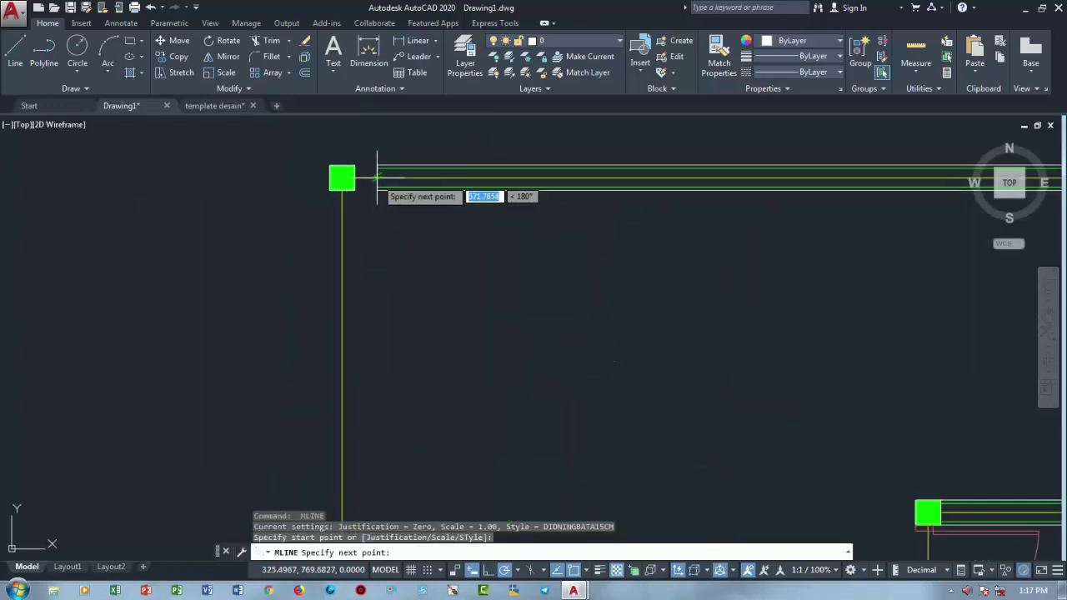
{"action": "left_click", "coordinate": [355, 177]}
{"action": "key", "text": "Return"}
{"action": "scroll", "coordinate": [407, 262], "scroll_direction": "down", "scroll_amount": 2}
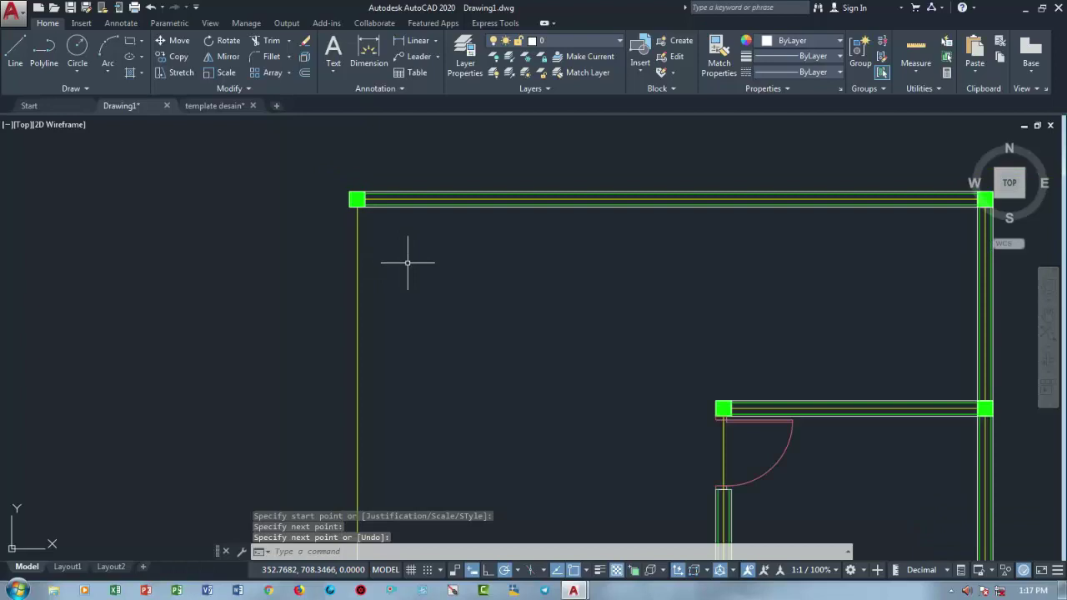
{"action": "key", "text": "Return"}
Draw the left wall from the top-left corner down to the bottom-left corner
{"action": "scroll", "coordinate": [367, 218], "scroll_direction": "up", "scroll_amount": 2}
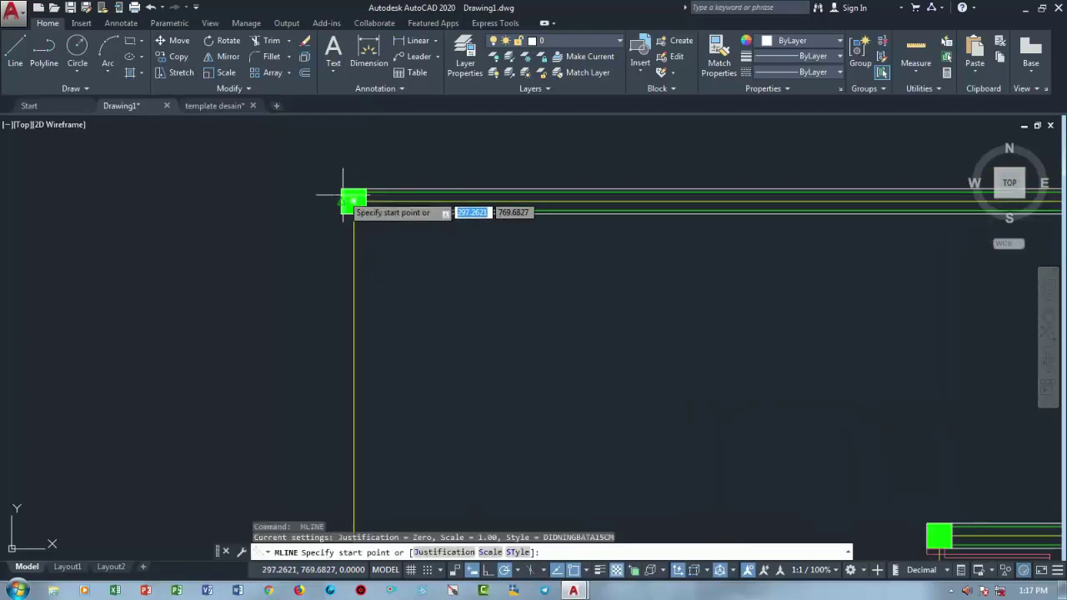
{"action": "left_click", "coordinate": [353, 200]}
{"action": "scroll", "coordinate": [351, 358], "scroll_direction": "down", "scroll_amount": 3}
{"action": "scroll", "coordinate": [355, 292], "scroll_direction": "down", "scroll_amount": 2}
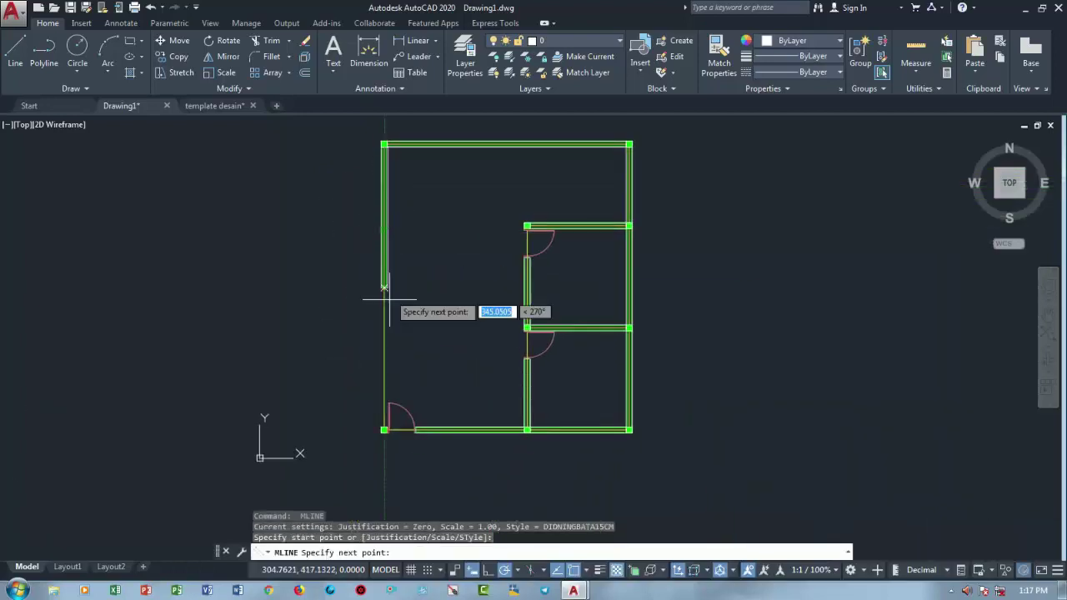
{"action": "scroll", "coordinate": [379, 400], "scroll_direction": "up", "scroll_amount": 2}
{"action": "scroll", "coordinate": [398, 467], "scroll_direction": "up", "scroll_amount": 3}
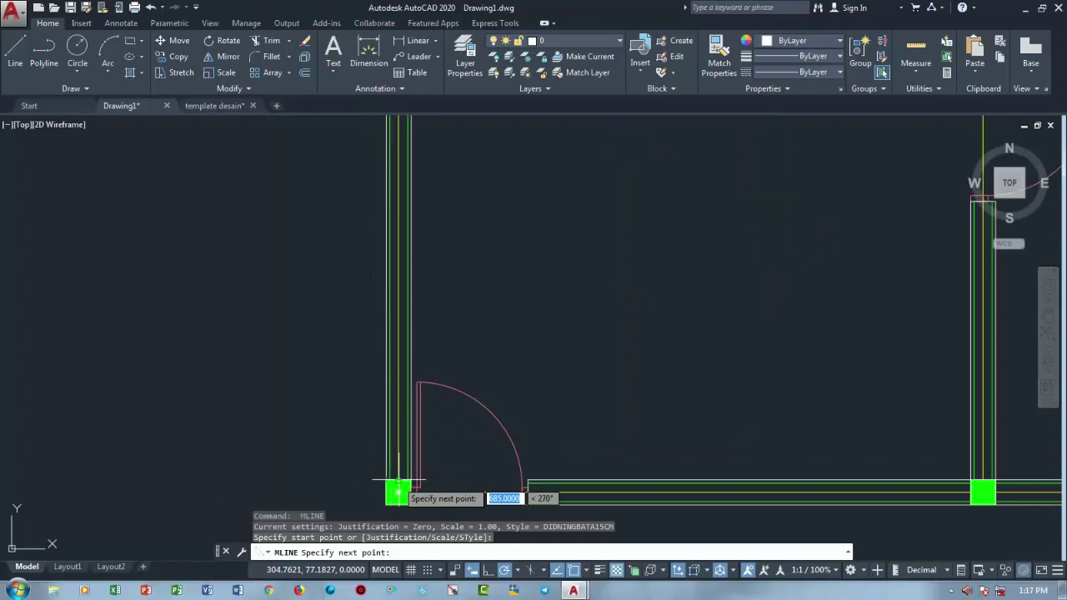
{"action": "left_click", "coordinate": [399, 491]}
{"action": "key", "text": "Return"}
{"action": "scroll", "coordinate": [523, 436], "scroll_direction": "down", "scroll_amount": 4}
{"action": "middle_click_drag", "start_coordinate": [595, 417], "coordinate": [486, 409]}
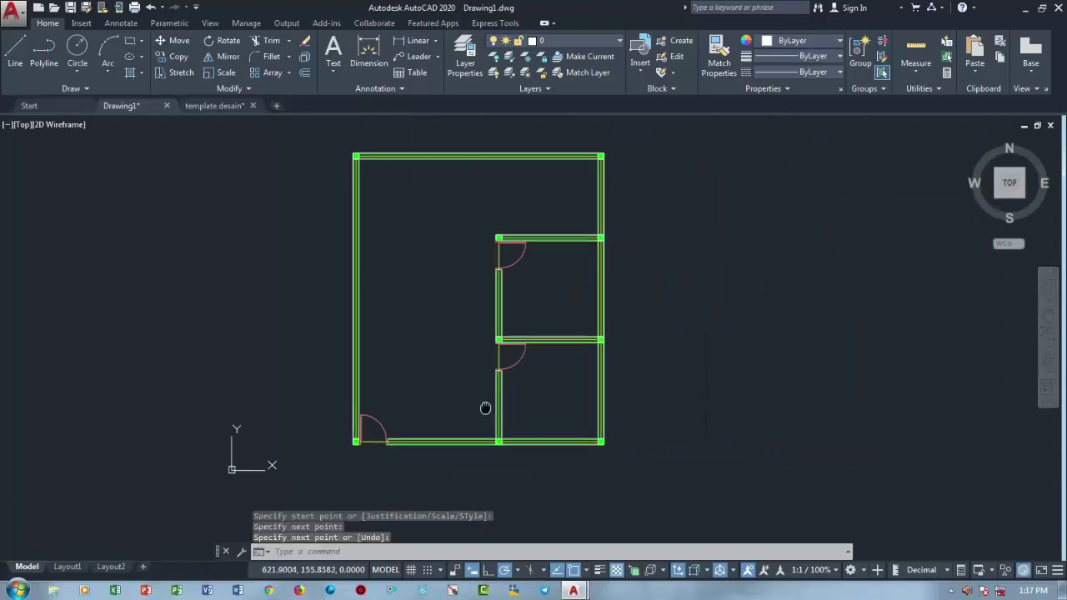
{"action": "scroll", "coordinate": [424, 445], "scroll_direction": "up", "scroll_amount": 3}
Select the seven old yellow wall centerlines
{"action": "scroll", "coordinate": [422, 374], "scroll_direction": "up", "scroll_amount": 3}
{"action": "left_click", "coordinate": [422, 375]}
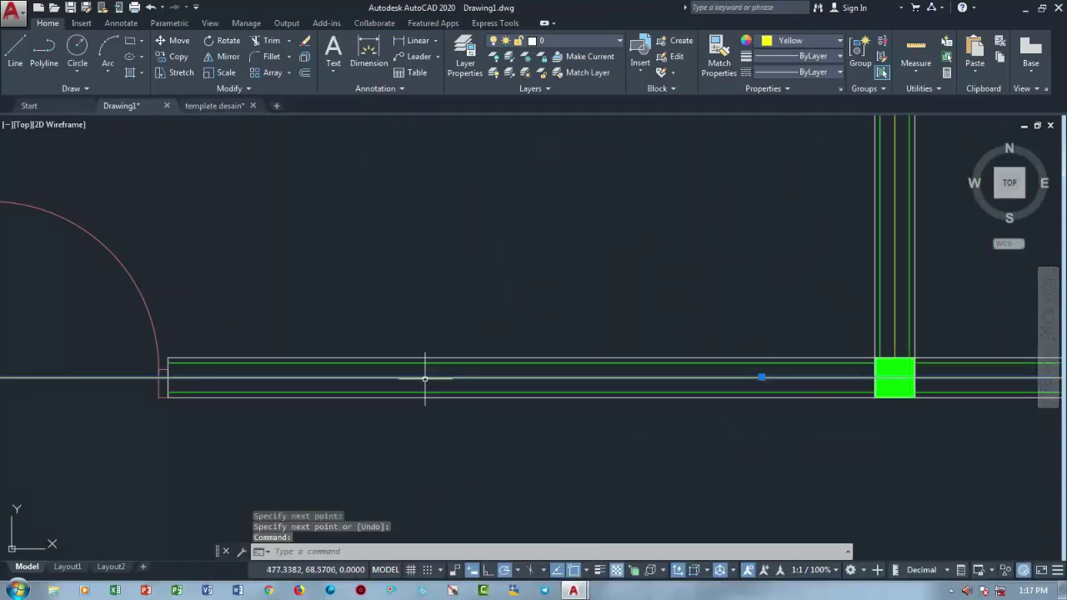
{"action": "scroll", "coordinate": [896, 284], "scroll_direction": "down", "scroll_amount": 3}
{"action": "middle_click_drag", "start_coordinate": [889, 297], "coordinate": [605, 392]}
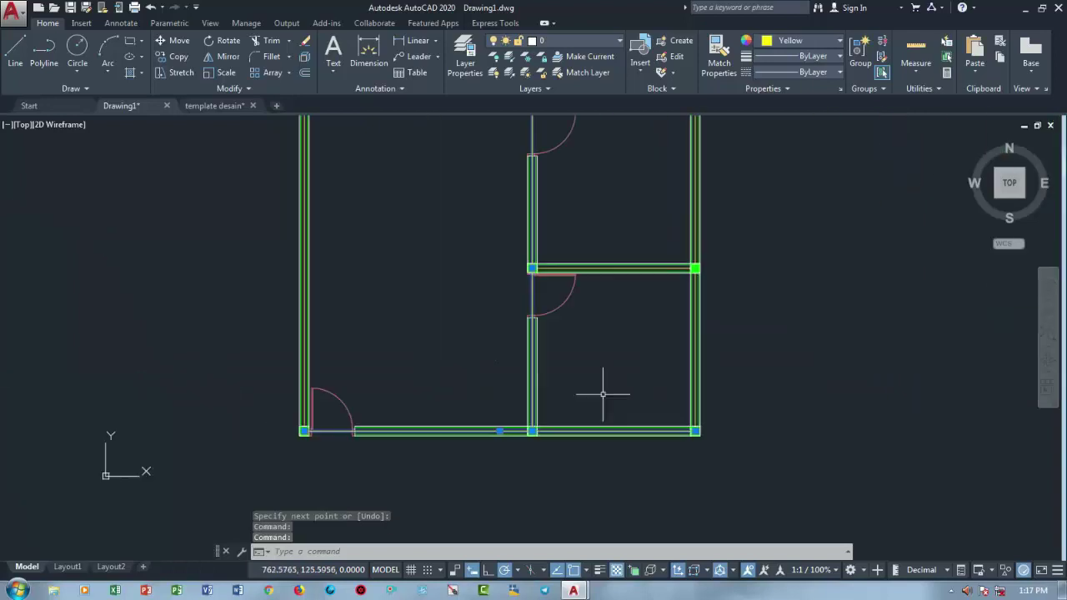
{"action": "scroll", "coordinate": [702, 239], "scroll_direction": "up", "scroll_amount": 2}
{"action": "scroll", "coordinate": [737, 214], "scroll_direction": "up", "scroll_amount": 2}
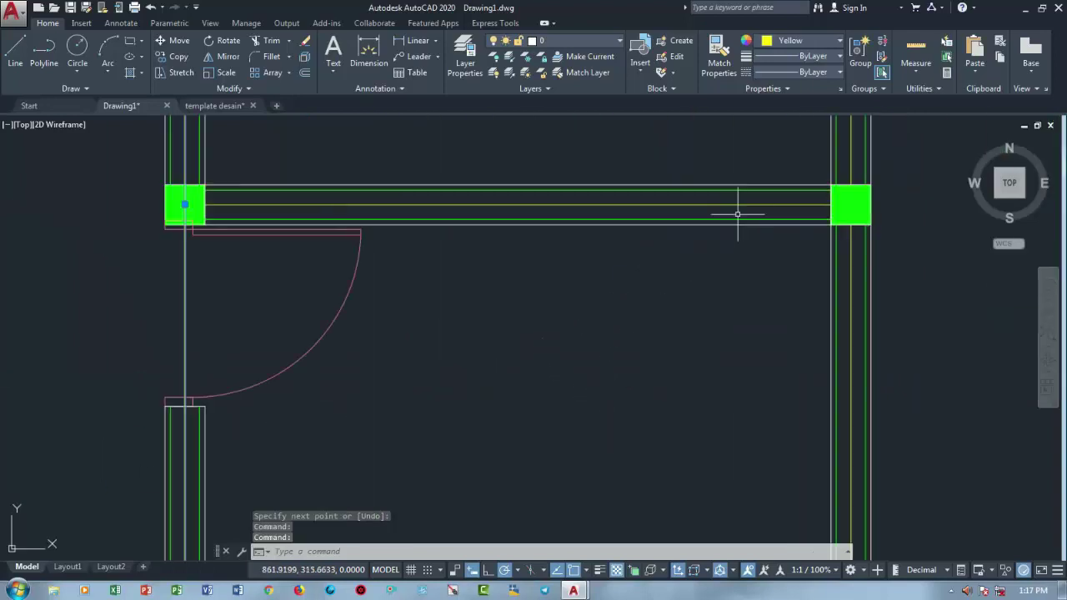
{"action": "left_click", "coordinate": [849, 278]}
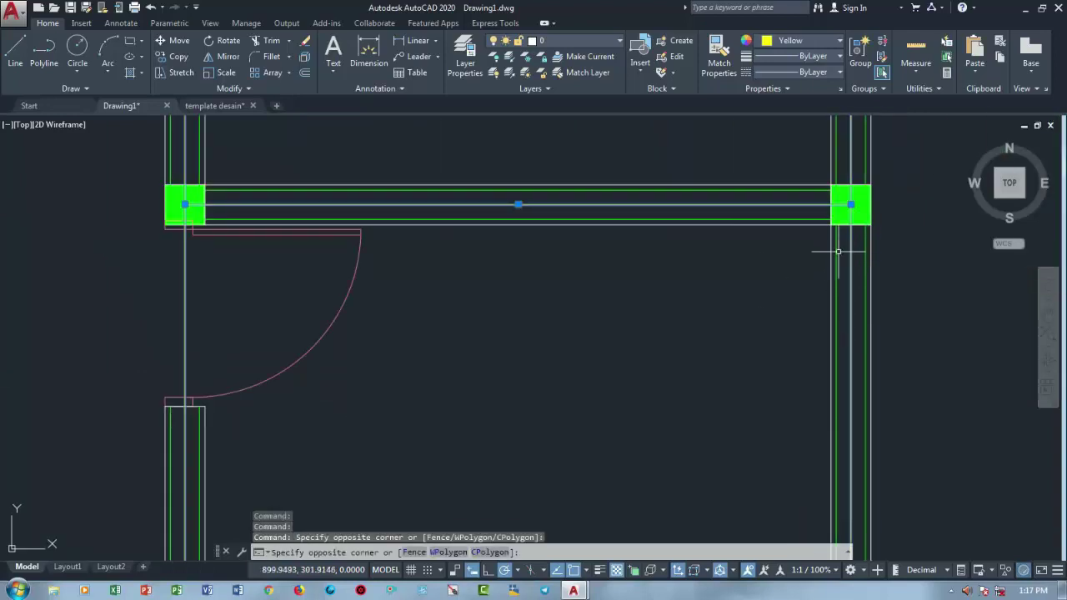
{"action": "left_click", "coordinate": [838, 251]}
Hide the selected centerlines with Isolate > Hide Objects
{"action": "scroll", "coordinate": [514, 251], "scroll_direction": "down", "scroll_amount": 5}
{"action": "scroll", "coordinate": [697, 238], "scroll_direction": "up", "scroll_amount": 4}
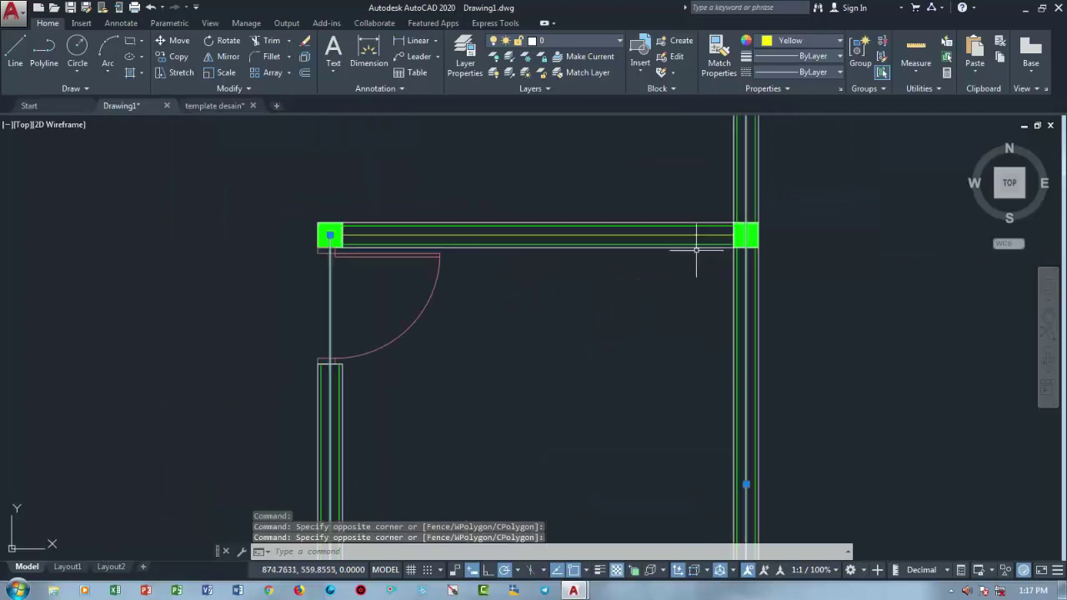
{"action": "scroll", "coordinate": [528, 159], "scroll_direction": "down", "scroll_amount": 5}
{"action": "scroll", "coordinate": [525, 161], "scroll_direction": "up", "scroll_amount": 4}
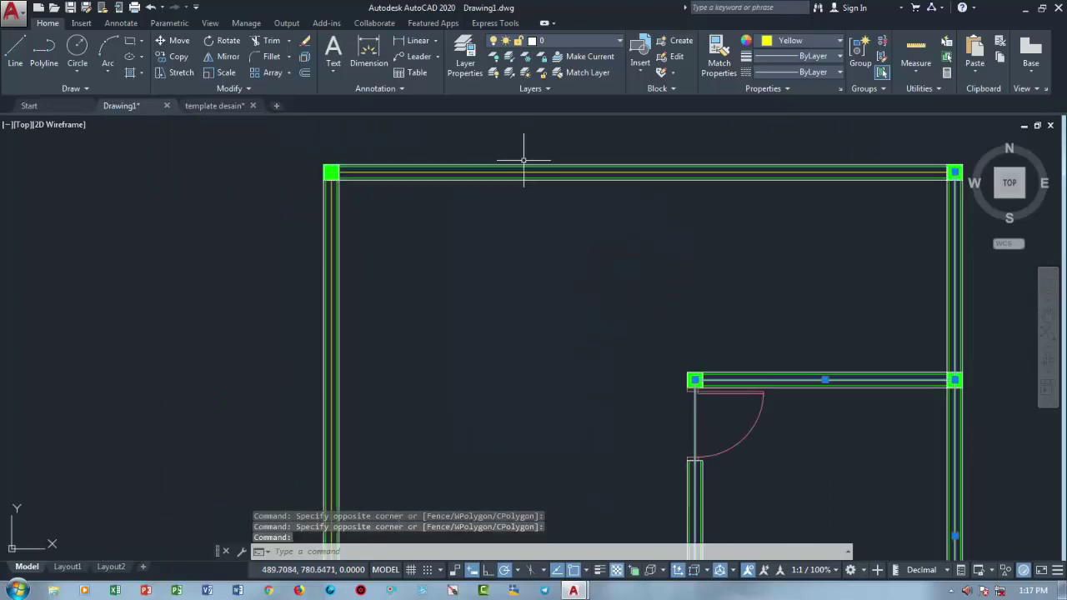
{"action": "right_click", "coordinate": [332, 209]}
{"action": "mouse_move", "coordinate": [371, 270]}
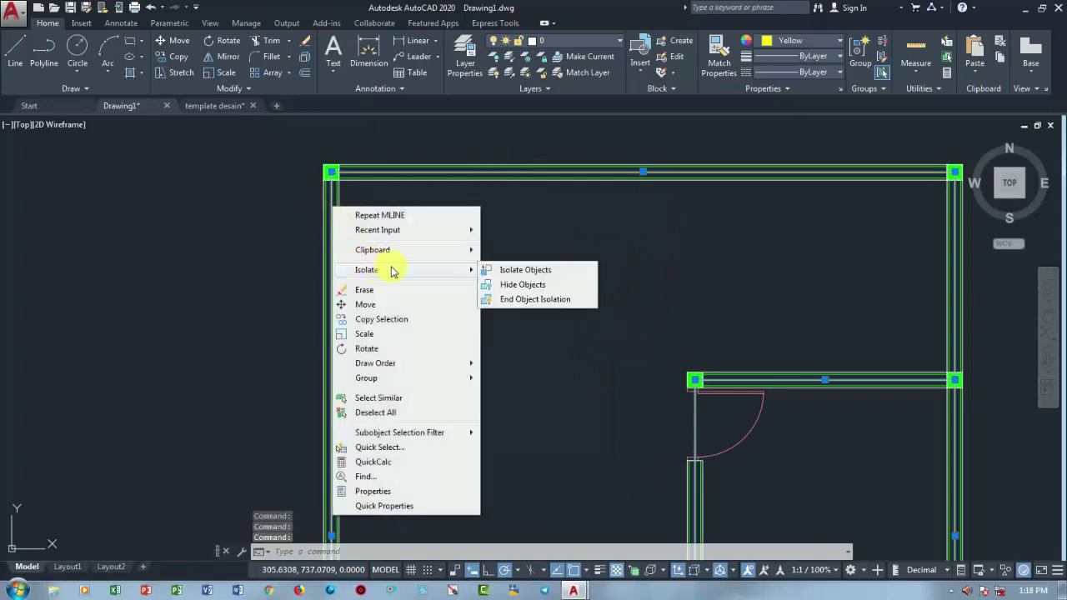
{"action": "left_click", "coordinate": [518, 286]}
{"action": "scroll", "coordinate": [514, 280], "scroll_direction": "down", "scroll_amount": 2}
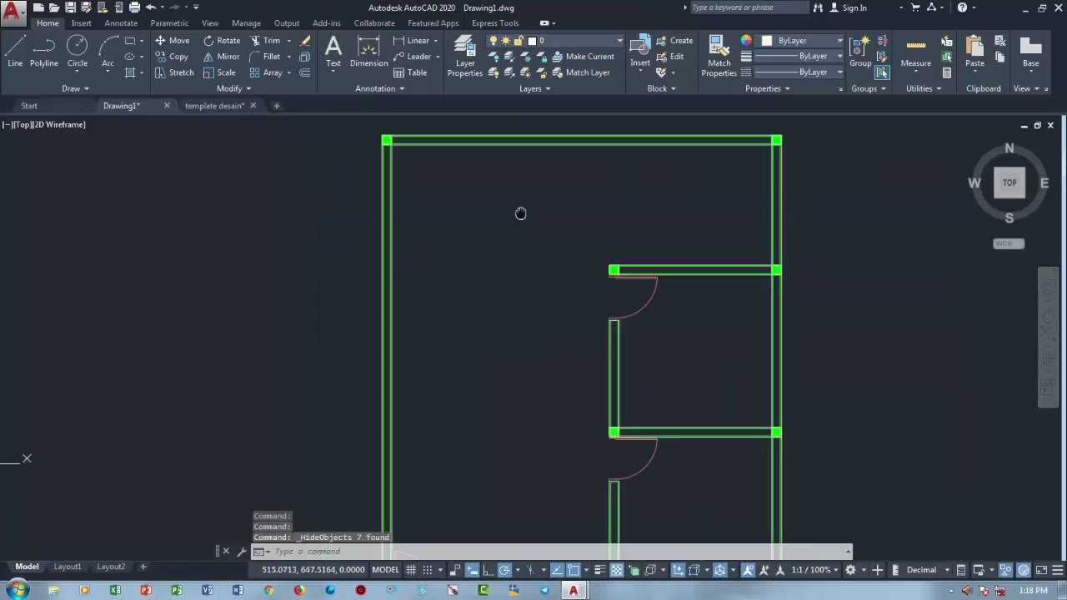
{"action": "scroll", "coordinate": [507, 243], "scroll_direction": "down", "scroll_amount": 2}
{"action": "middle_click_drag", "start_coordinate": [448, 331], "coordinate": [372, 433]}
{"action": "scroll", "coordinate": [557, 333], "scroll_direction": "up", "scroll_amount": 2}
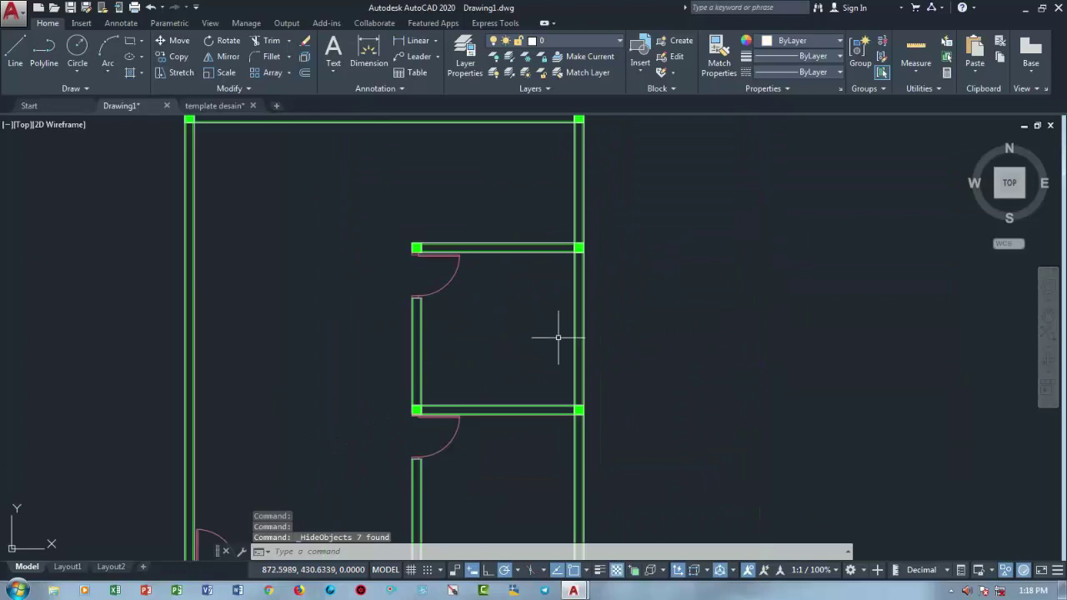
{"action": "scroll", "coordinate": [562, 341], "scroll_direction": "up", "scroll_amount": 1}
{"action": "type", "text": "h"}
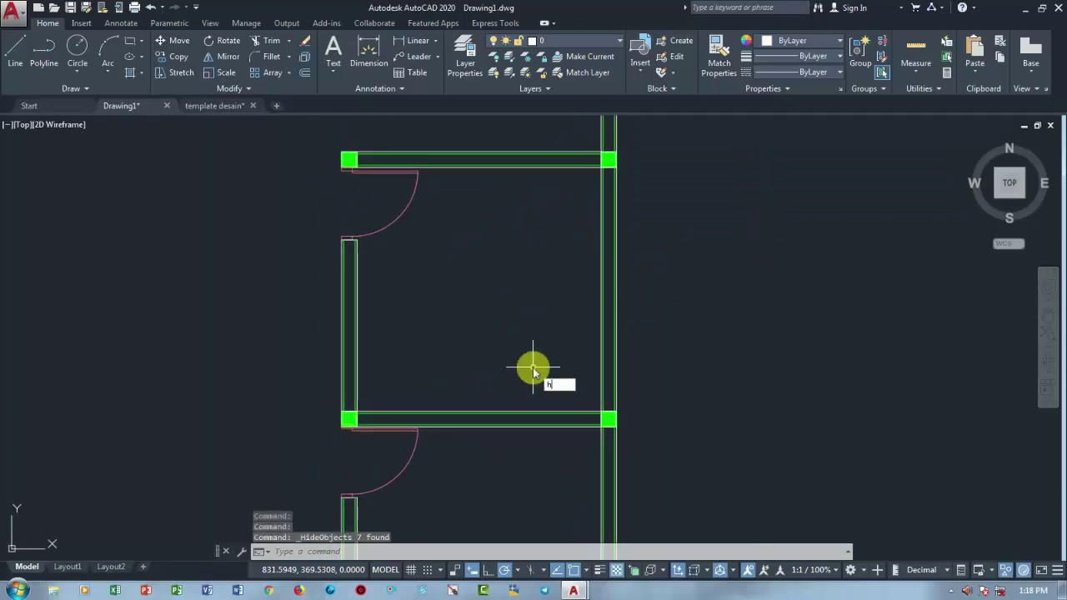
Start a hatch using the ANSI32 pattern in colour 99,100,102
{"action": "key", "text": "Return"}
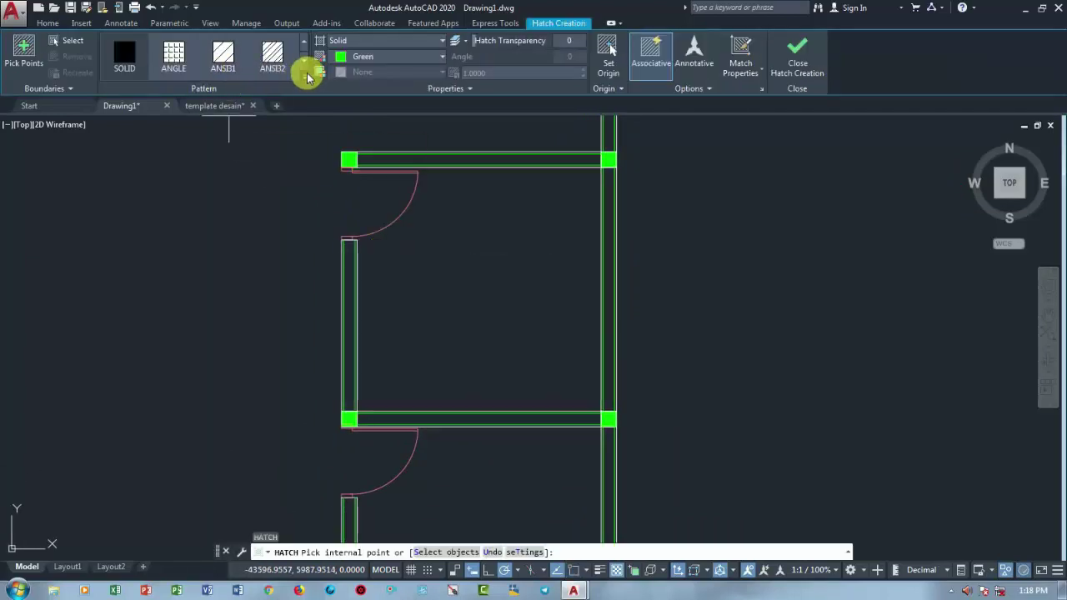
{"action": "left_click", "coordinate": [308, 75]}
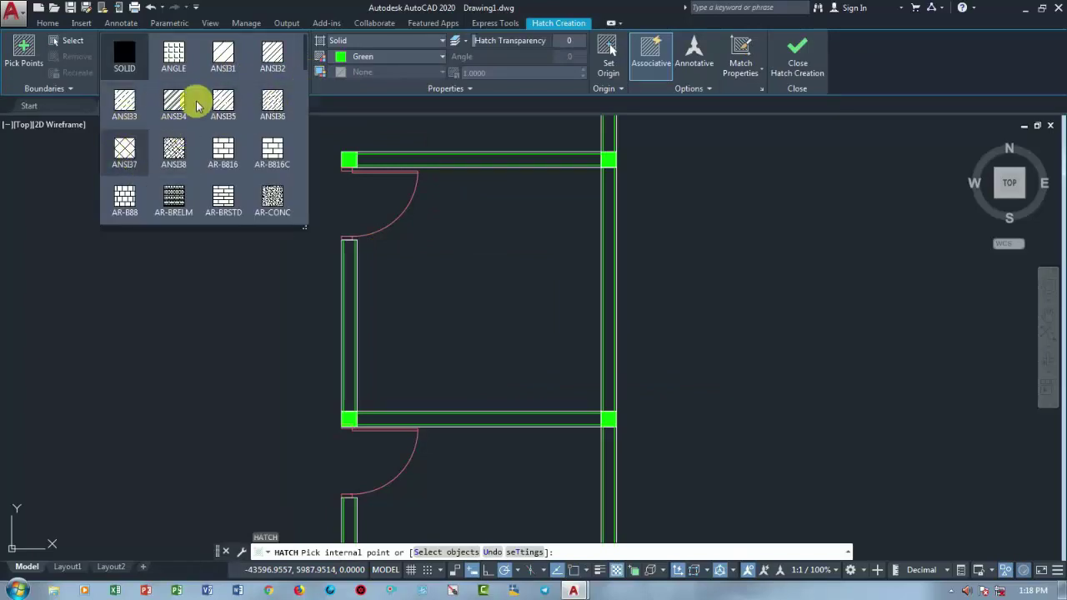
{"action": "left_click", "coordinate": [271, 57]}
{"action": "scroll", "coordinate": [411, 155], "scroll_direction": "up", "scroll_amount": 3}
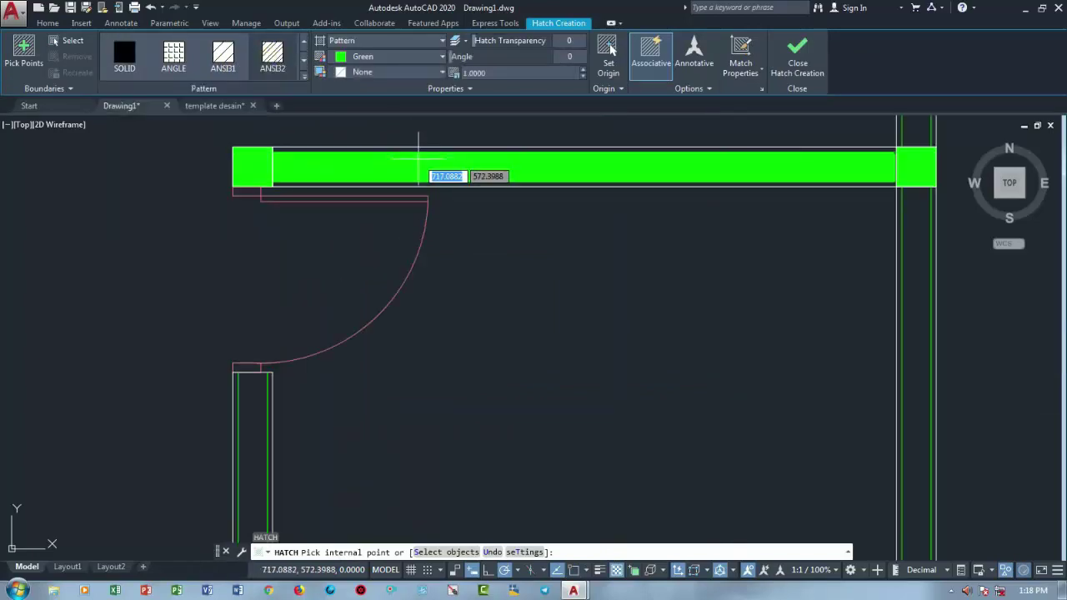
{"action": "left_click", "coordinate": [472, 76]}
{"action": "left_click", "coordinate": [374, 58]}
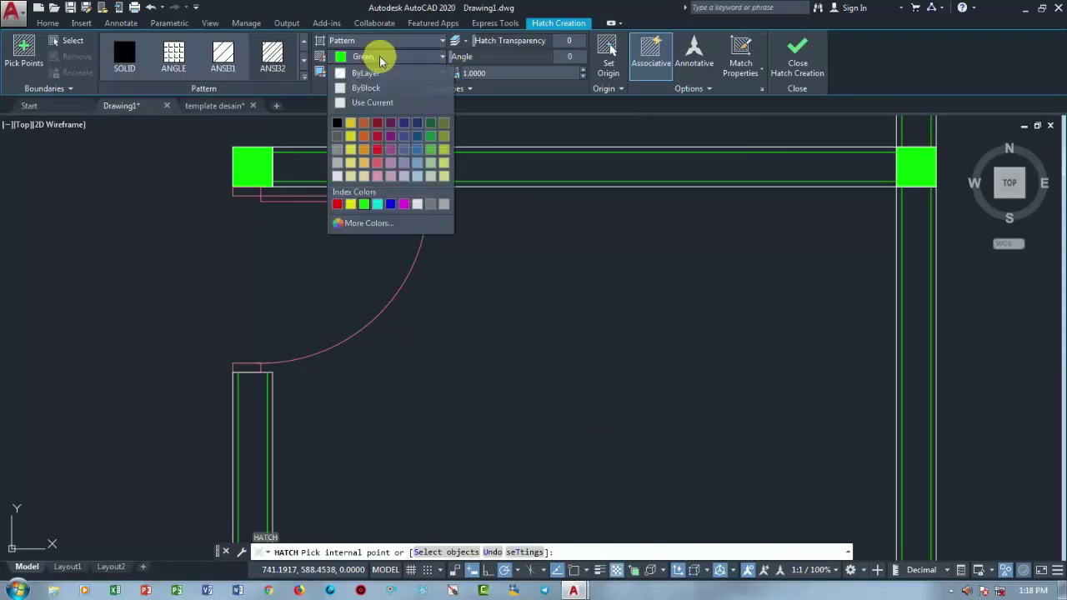
{"action": "left_click", "coordinate": [337, 137]}
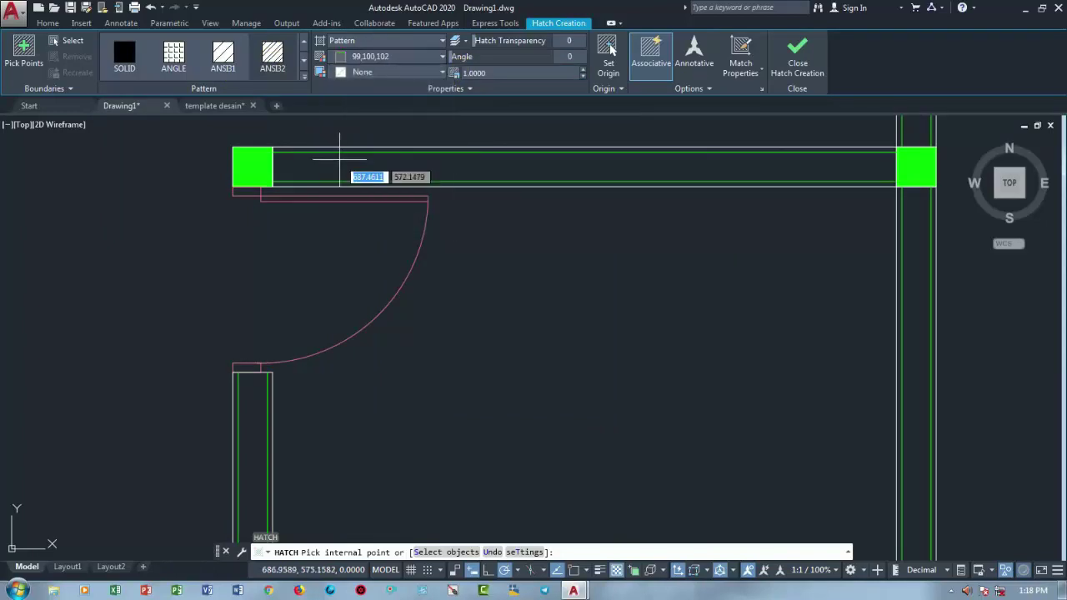
Pick inside the top wall and set the hatch scale to 25
{"action": "left_click", "coordinate": [385, 163]}
{"action": "scroll", "coordinate": [485, 170], "scroll_direction": "up", "scroll_amount": 5}
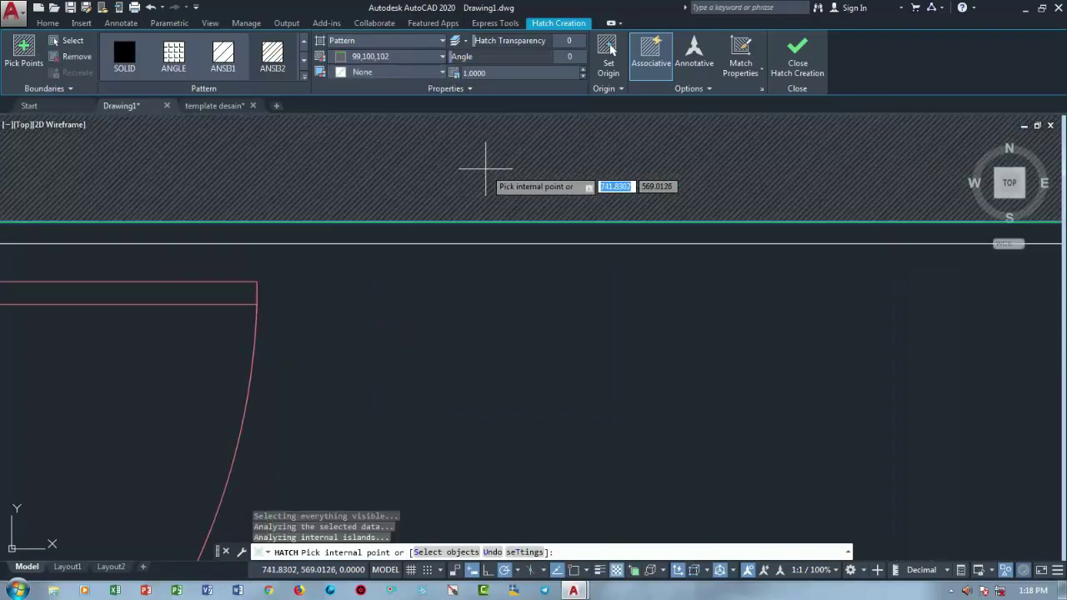
{"action": "scroll", "coordinate": [486, 171], "scroll_direction": "up", "scroll_amount": 4}
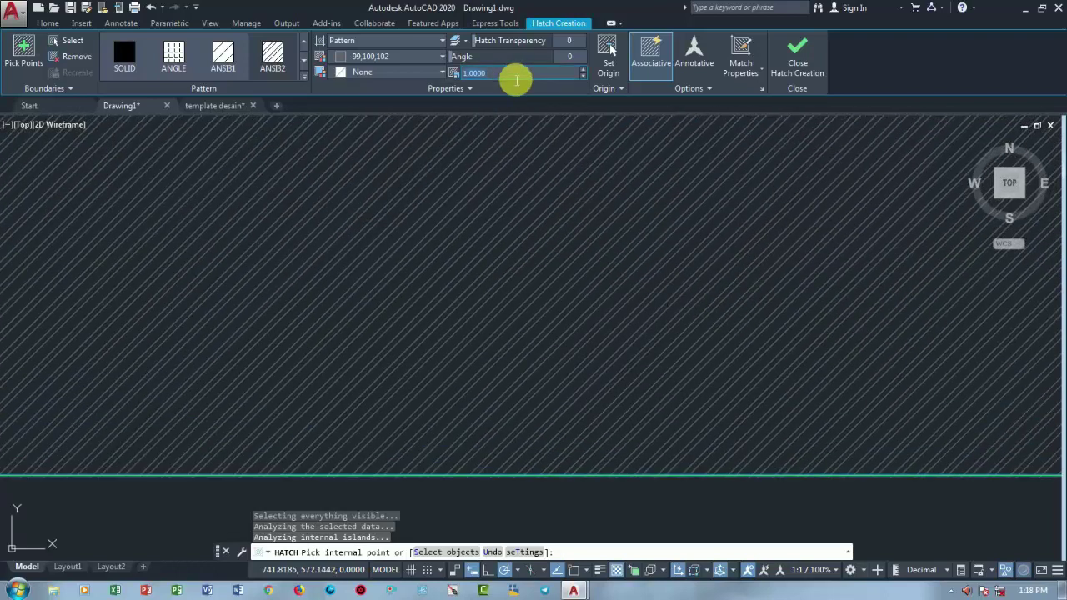
{"action": "left_click", "coordinate": [517, 73]}
{"action": "type", "text": "25"}
{"action": "key", "text": "Return"}
Hatch the middle vertical wall, right room's top wall and right outer wall, then finish
{"action": "scroll", "coordinate": [714, 286], "scroll_direction": "down", "scroll_amount": 3}
{"action": "scroll", "coordinate": [702, 286], "scroll_direction": "down", "scroll_amount": 2}
{"action": "scroll", "coordinate": [610, 403], "scroll_direction": "down", "scroll_amount": 2}
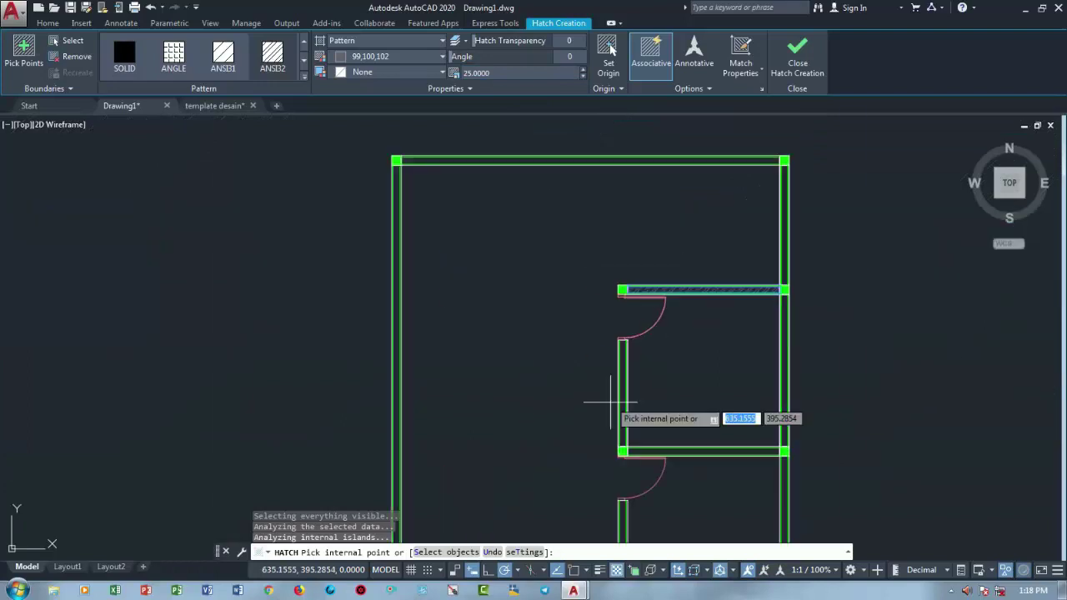
{"action": "scroll", "coordinate": [767, 333], "scroll_direction": "up", "scroll_amount": 2}
{"action": "scroll", "coordinate": [813, 302], "scroll_direction": "up", "scroll_amount": 2}
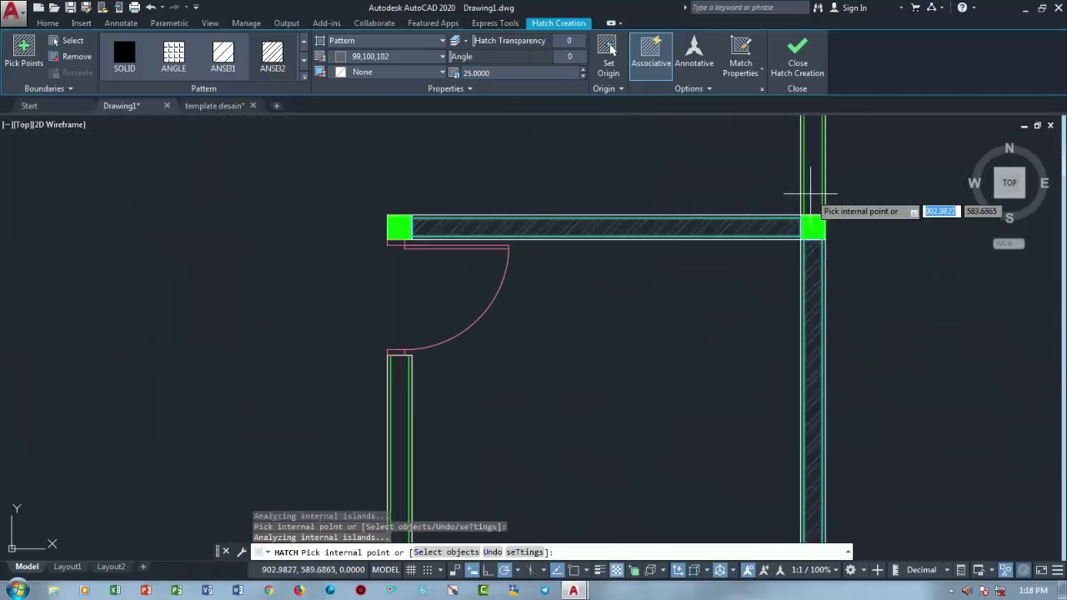
{"action": "scroll", "coordinate": [805, 242], "scroll_direction": "down", "scroll_amount": 3}
{"action": "scroll", "coordinate": [714, 222], "scroll_direction": "up", "scroll_amount": 1}
{"action": "scroll", "coordinate": [657, 220], "scroll_direction": "up", "scroll_amount": 2}
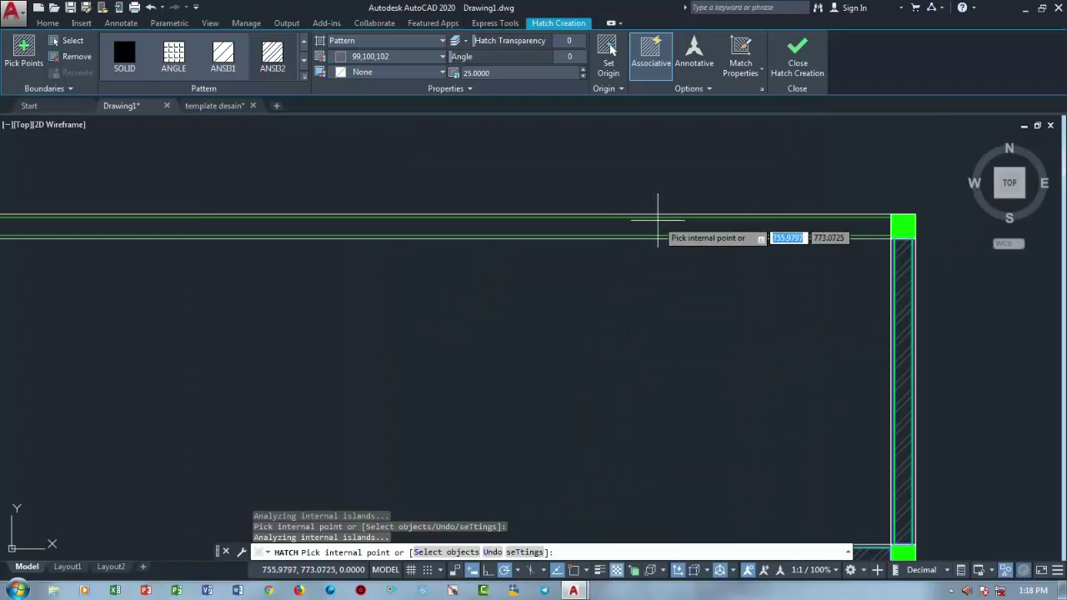
{"action": "scroll", "coordinate": [608, 250], "scroll_direction": "down", "scroll_amount": 4}
{"action": "scroll", "coordinate": [334, 283], "scroll_direction": "up", "scroll_amount": 2}
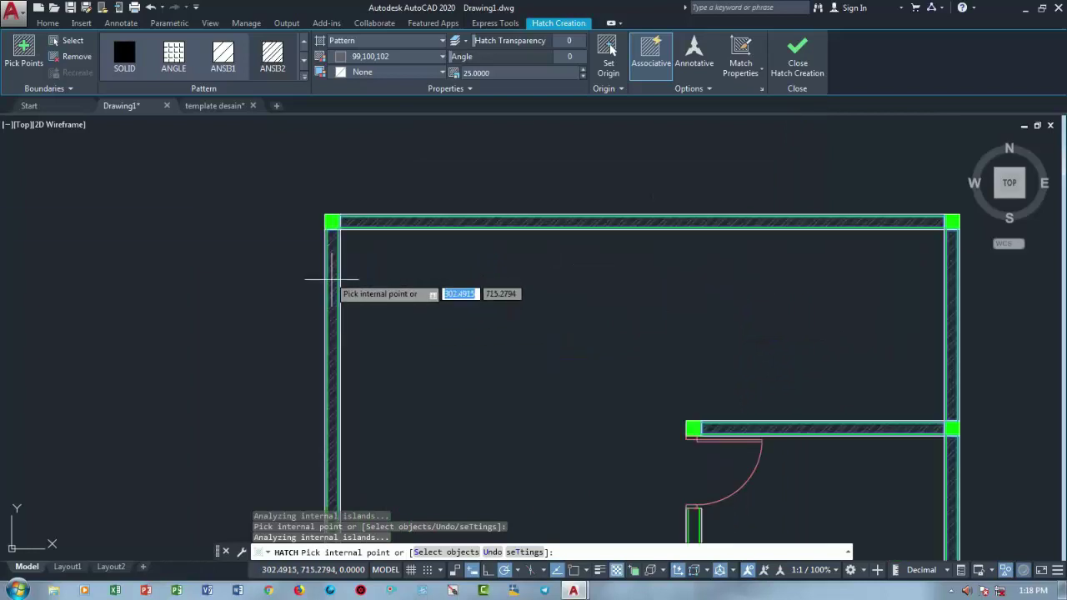
{"action": "scroll", "coordinate": [398, 269], "scroll_direction": "down", "scroll_amount": 4}
{"action": "scroll", "coordinate": [428, 339], "scroll_direction": "up", "scroll_amount": 2}
{"action": "scroll", "coordinate": [453, 380], "scroll_direction": "up", "scroll_amount": 1}
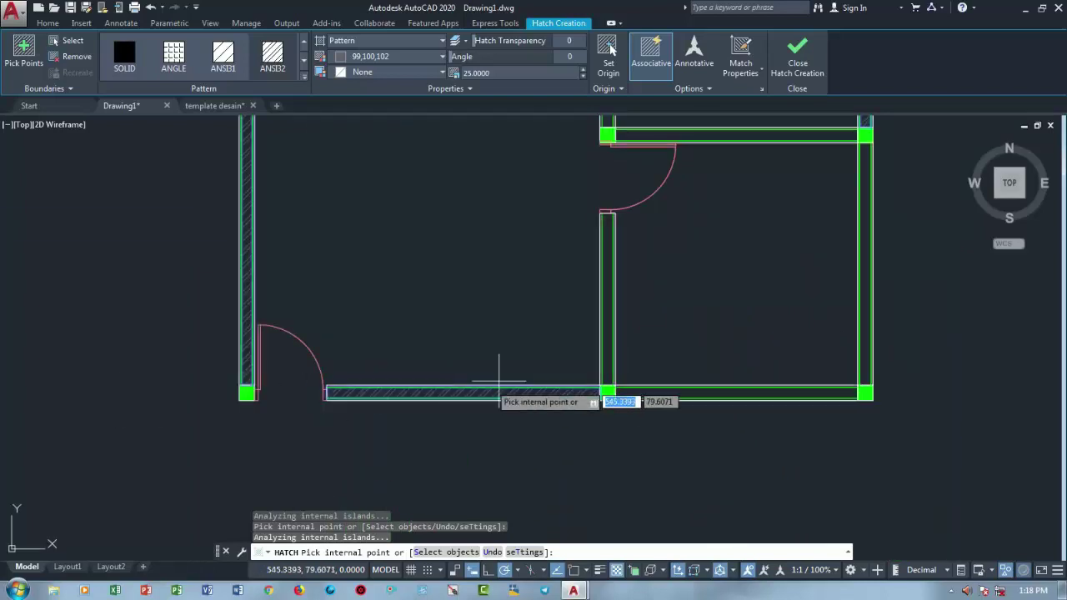
{"action": "left_click", "coordinate": [607, 308]}
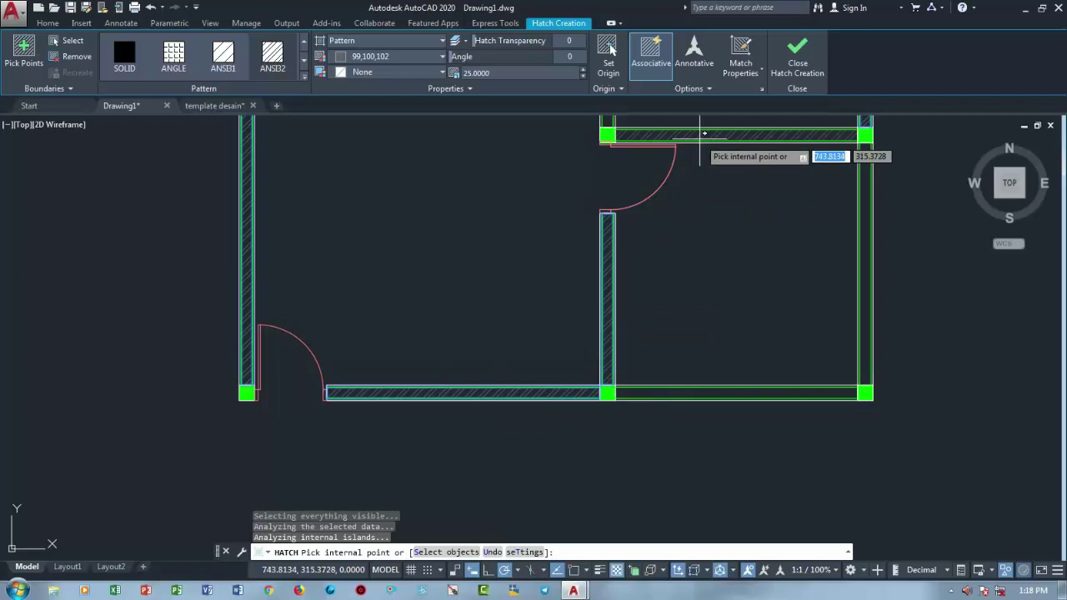
{"action": "left_click", "coordinate": [700, 133]}
{"action": "left_click", "coordinate": [716, 392]}
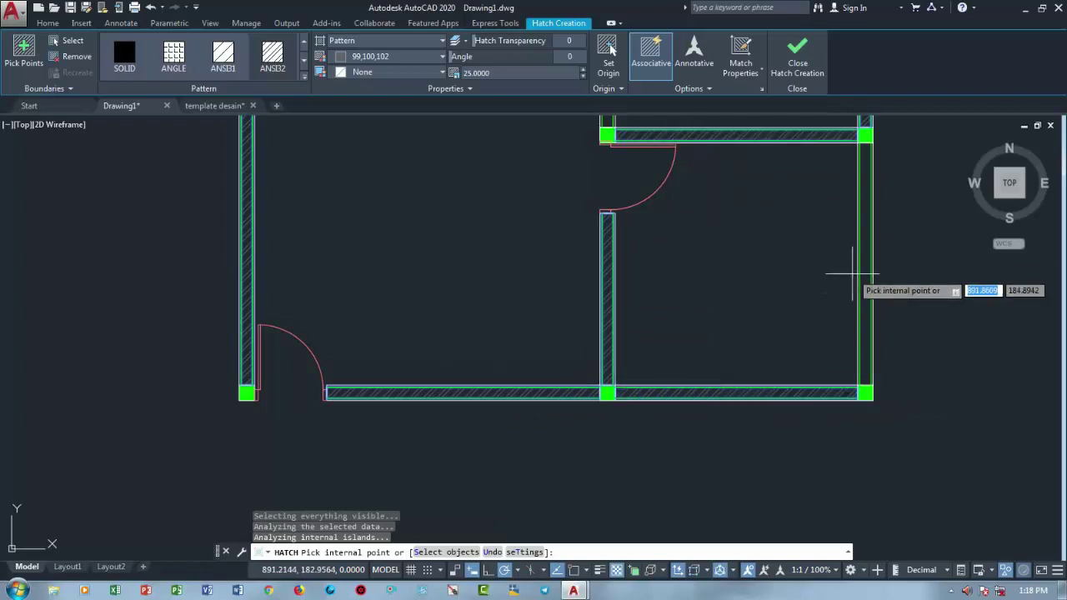
{"action": "scroll", "coordinate": [572, 350], "scroll_direction": "down", "scroll_amount": 2}
{"action": "scroll", "coordinate": [537, 269], "scroll_direction": "up", "scroll_amount": 2}
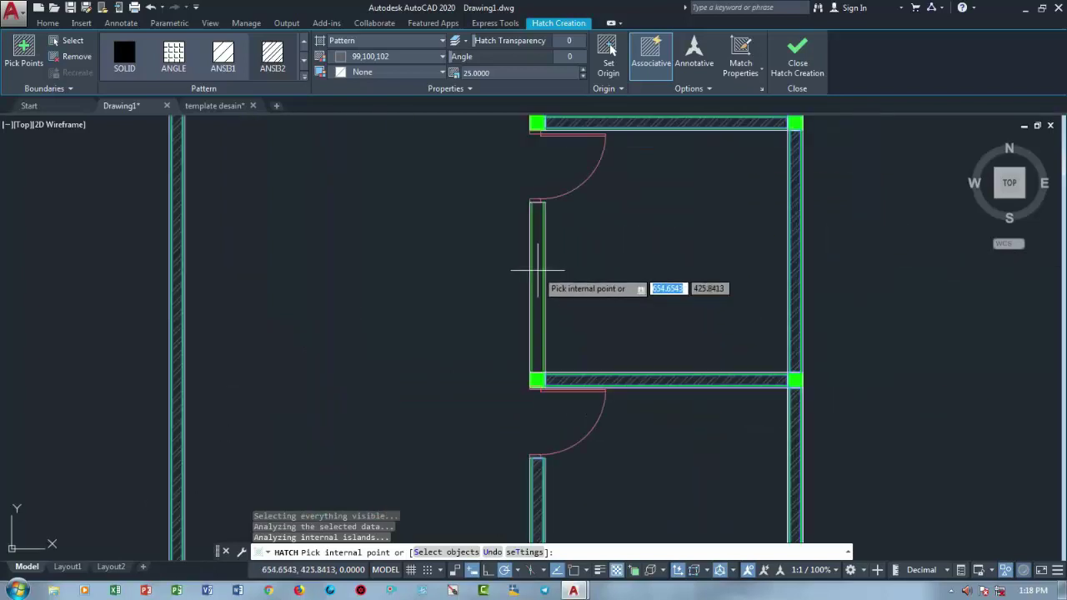
{"action": "key", "text": "Return"}
{"action": "scroll", "coordinate": [588, 348], "scroll_direction": "down", "scroll_amount": 4}
{"action": "scroll", "coordinate": [631, 317], "scroll_direction": "up", "scroll_amount": 2}
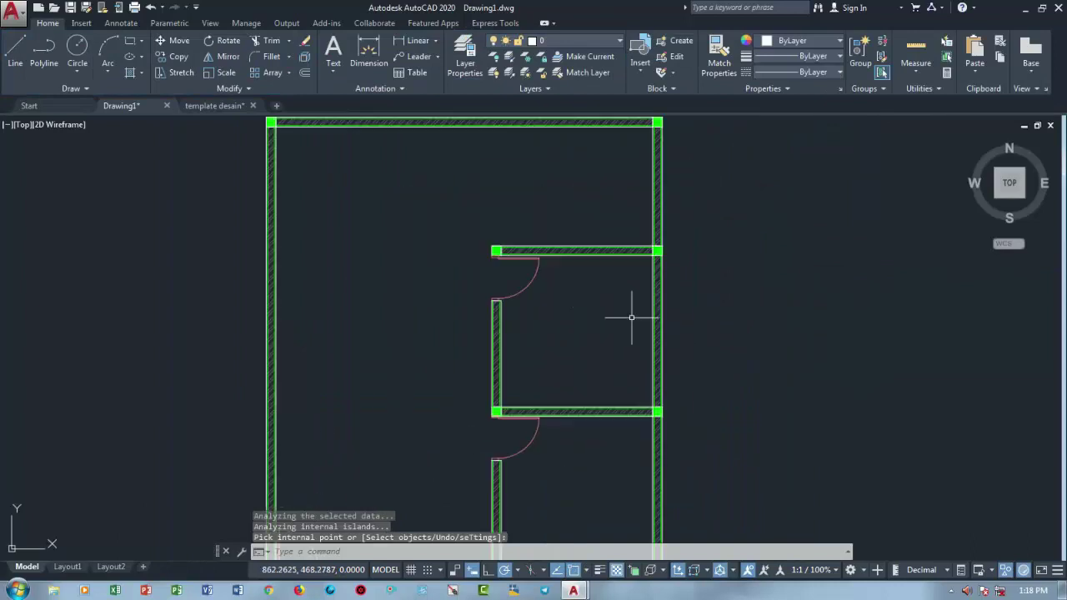
{"action": "mouse_move", "coordinate": [631, 318]}
{"action": "middle_mouse_down"}
{"action": "mouse_move", "coordinate": [671, 291]}
{"action": "mouse_move", "coordinate": [764, 334]}
{"action": "mouse_move", "coordinate": [735, 422]}
{"action": "middle_mouse_up"}
{"action": "middle_click_drag", "start_coordinate": [624, 366], "coordinate": [609, 293]}
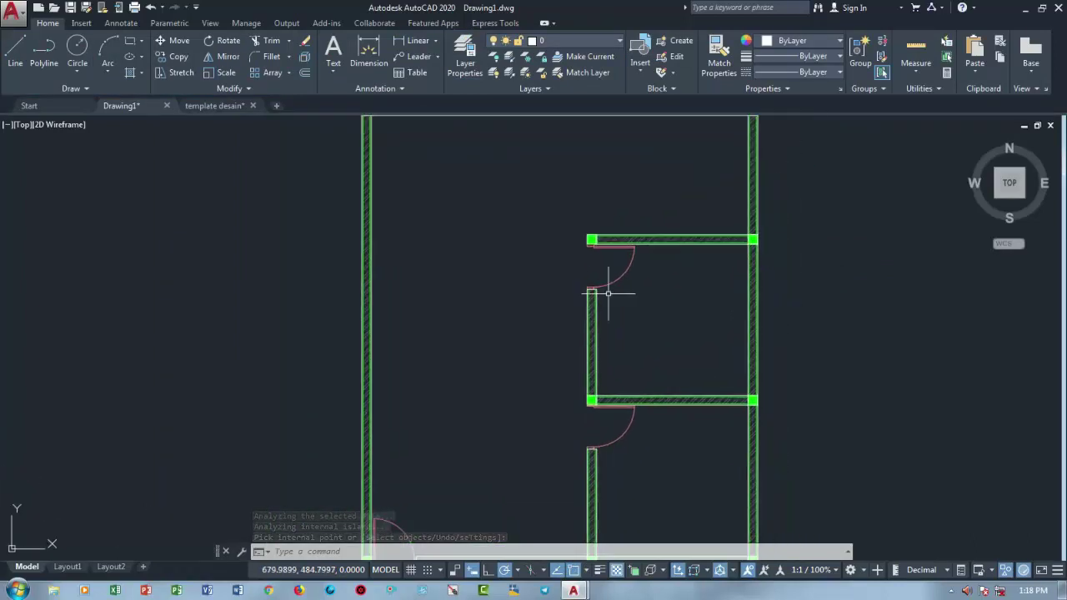
{"action": "scroll", "coordinate": [648, 412], "scroll_direction": "down", "scroll_amount": 2}
{"action": "scroll", "coordinate": [585, 339], "scroll_direction": "up", "scroll_amount": 2}
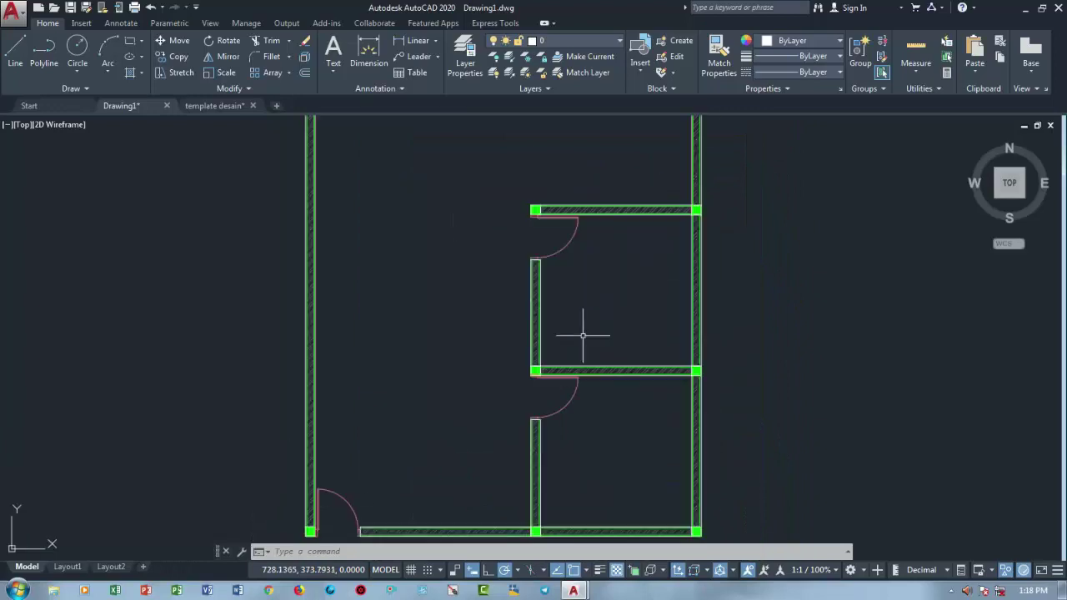